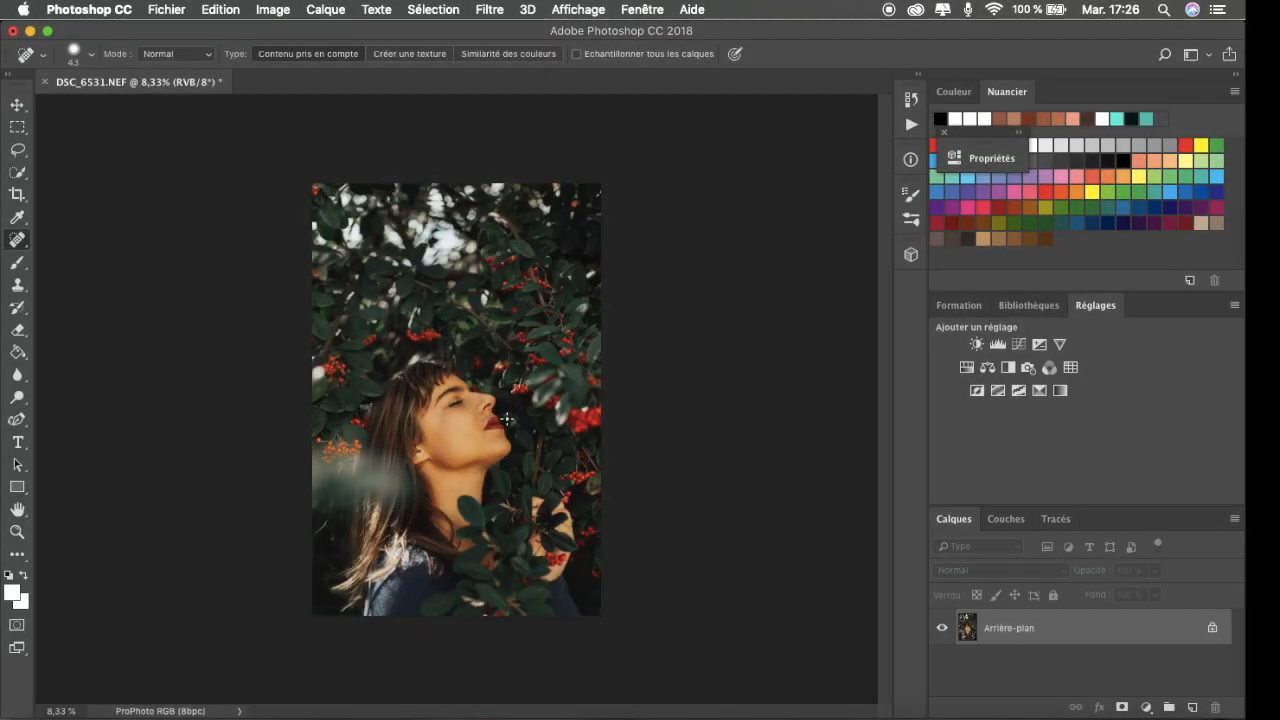
Duplicate the background layer of the portrait photo onto a new layer.
scroll(507, 413, up, 3)
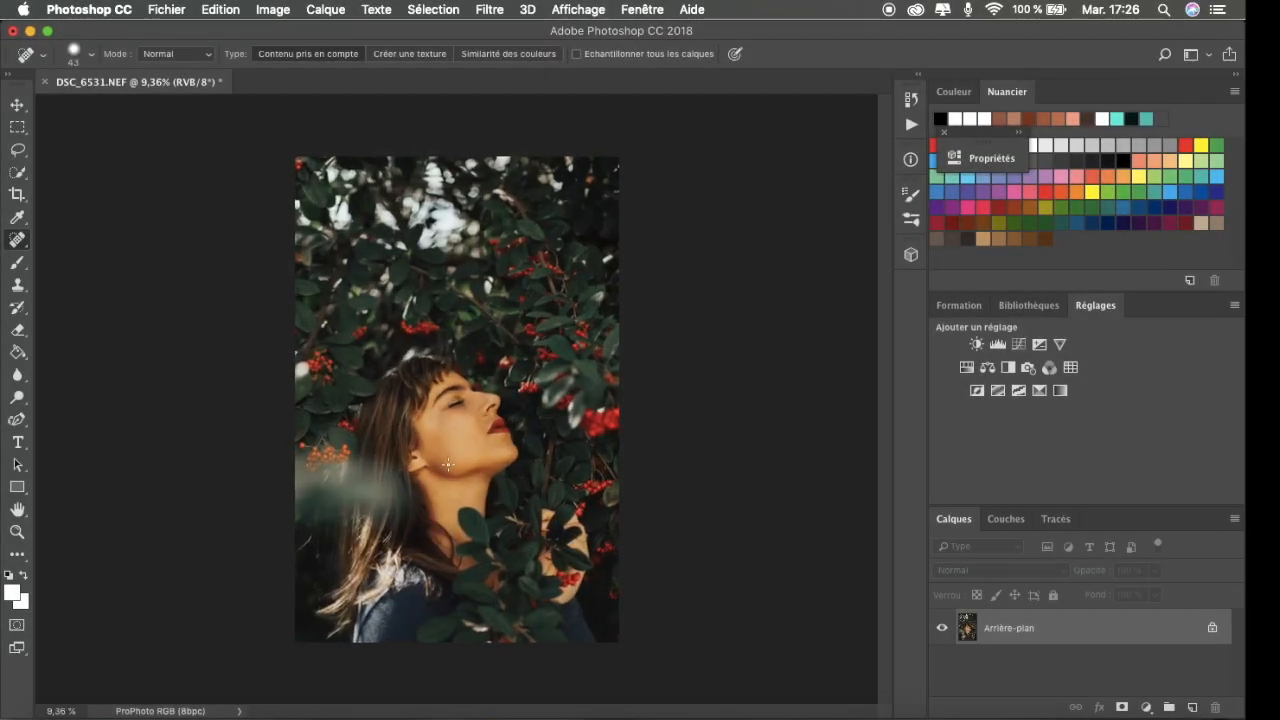
scroll(448, 458, up, 2)
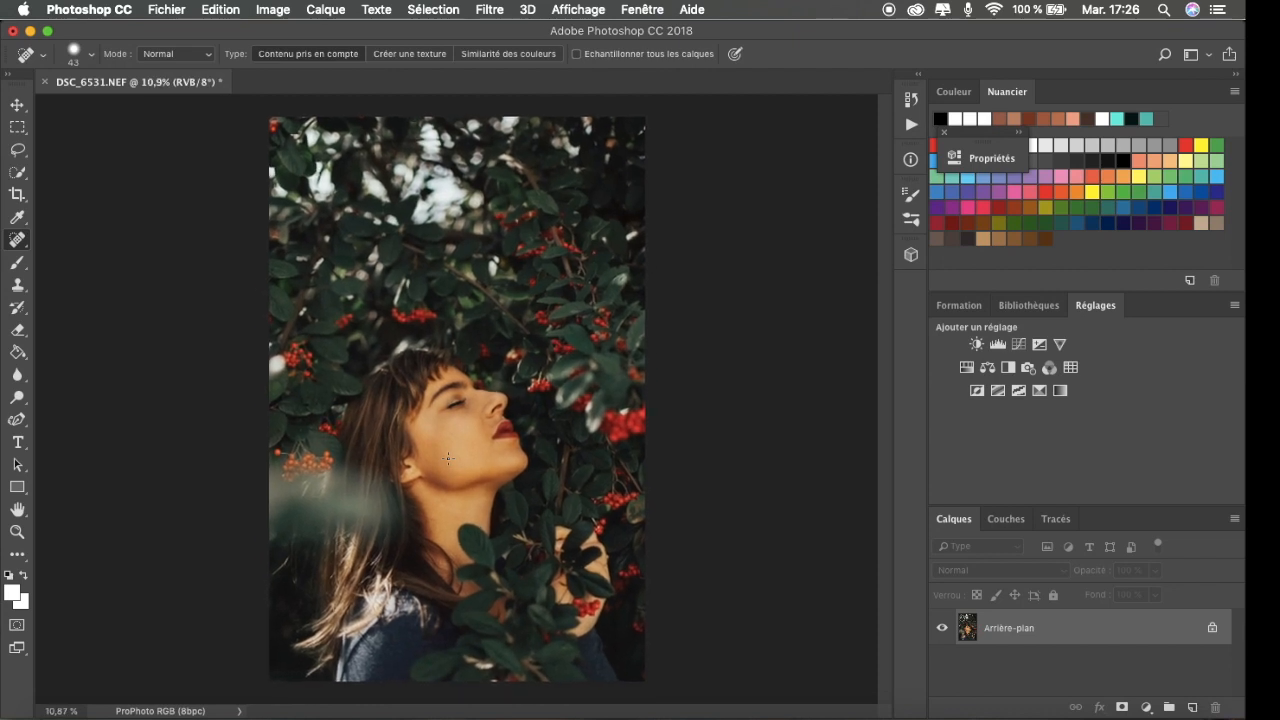
scroll(448, 459, up, 1)
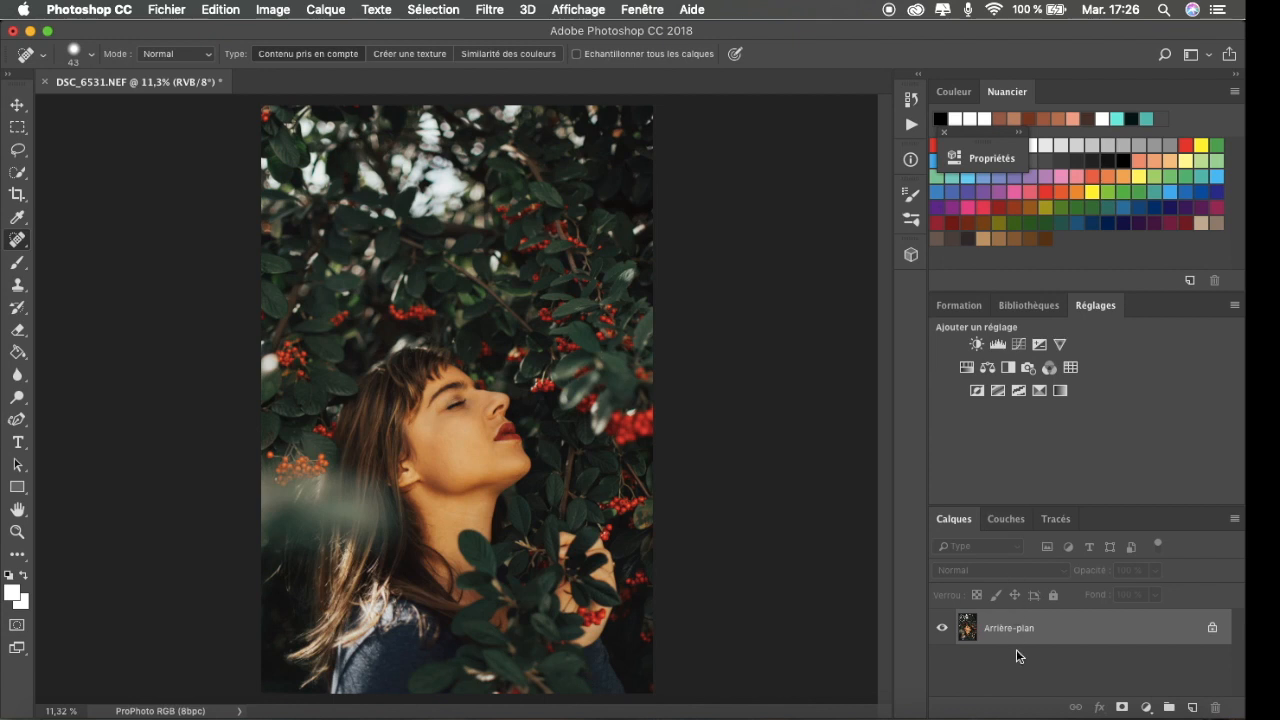
key(super+j)
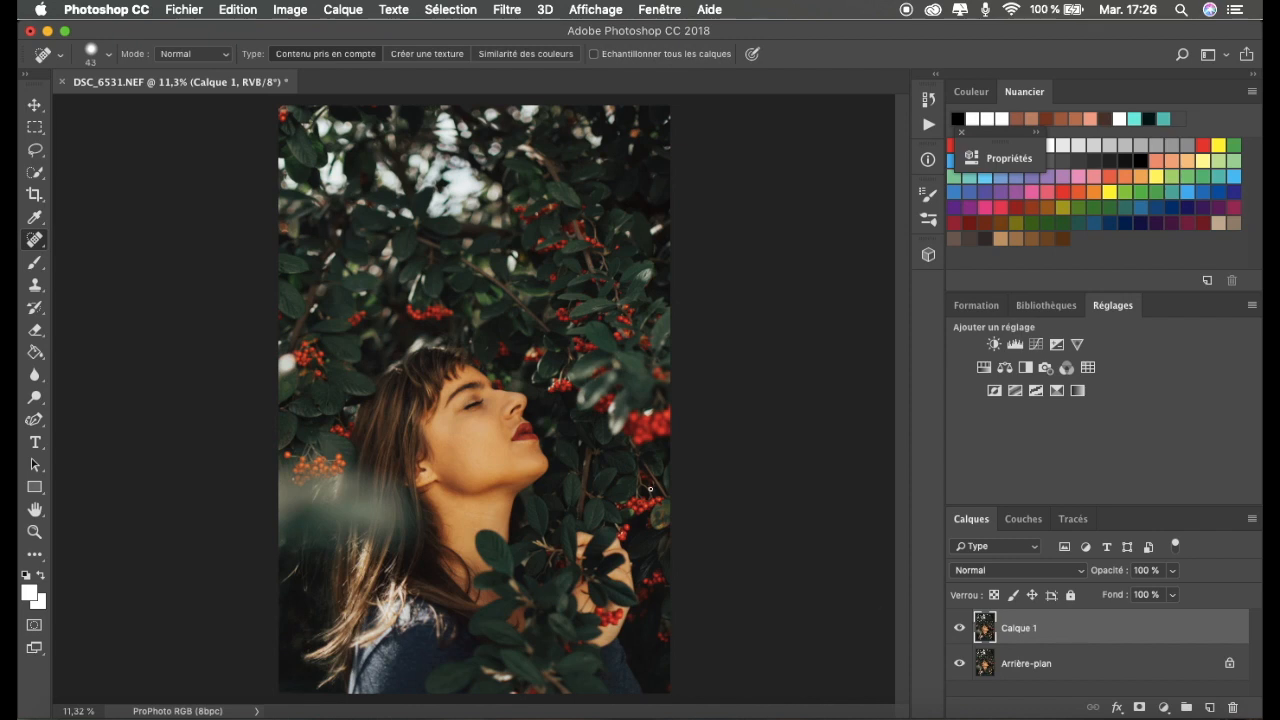
Switch to the Healing Brush (Outil Correcteur) and retouch the small blemish on the lower cheek near the jaw.
scroll(650, 489, up, 10)
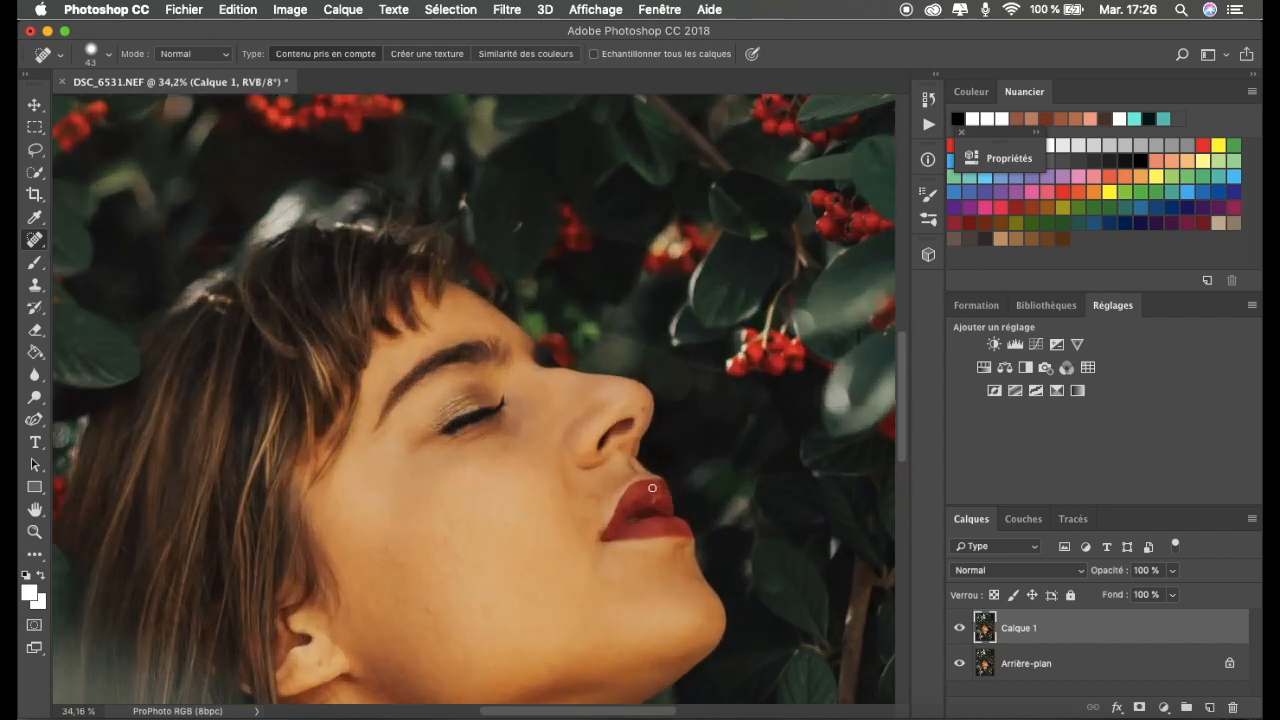
scroll(652, 488, up, 6)
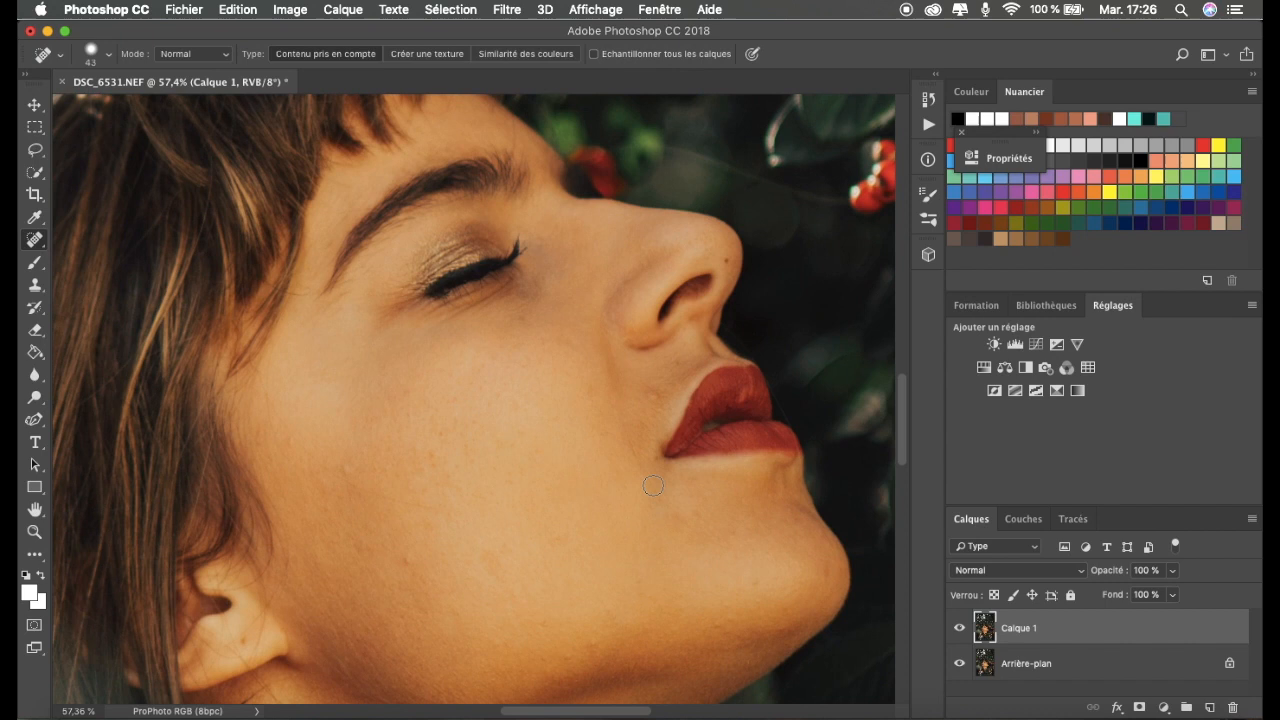
scroll(653, 486, up, 3)
right_click(34, 244)
click(107, 256)
scroll(490, 364, up, 3)
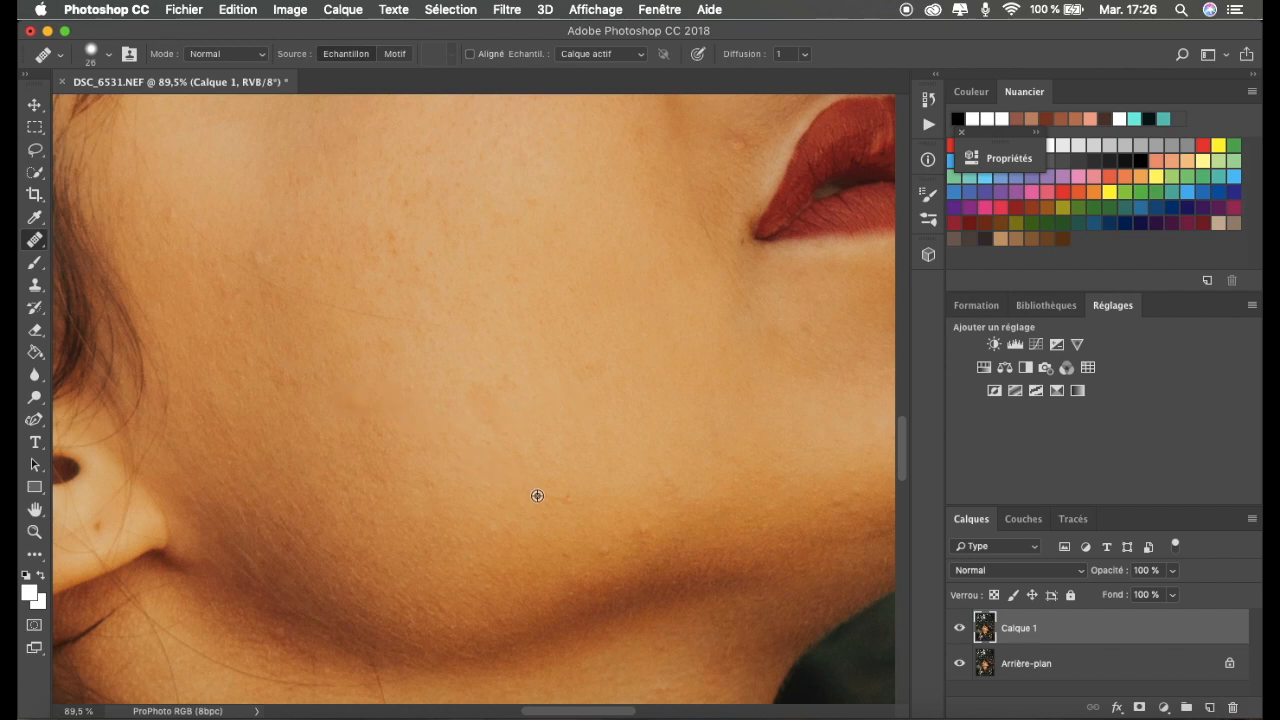
click(619, 545)
right_click(40, 245)
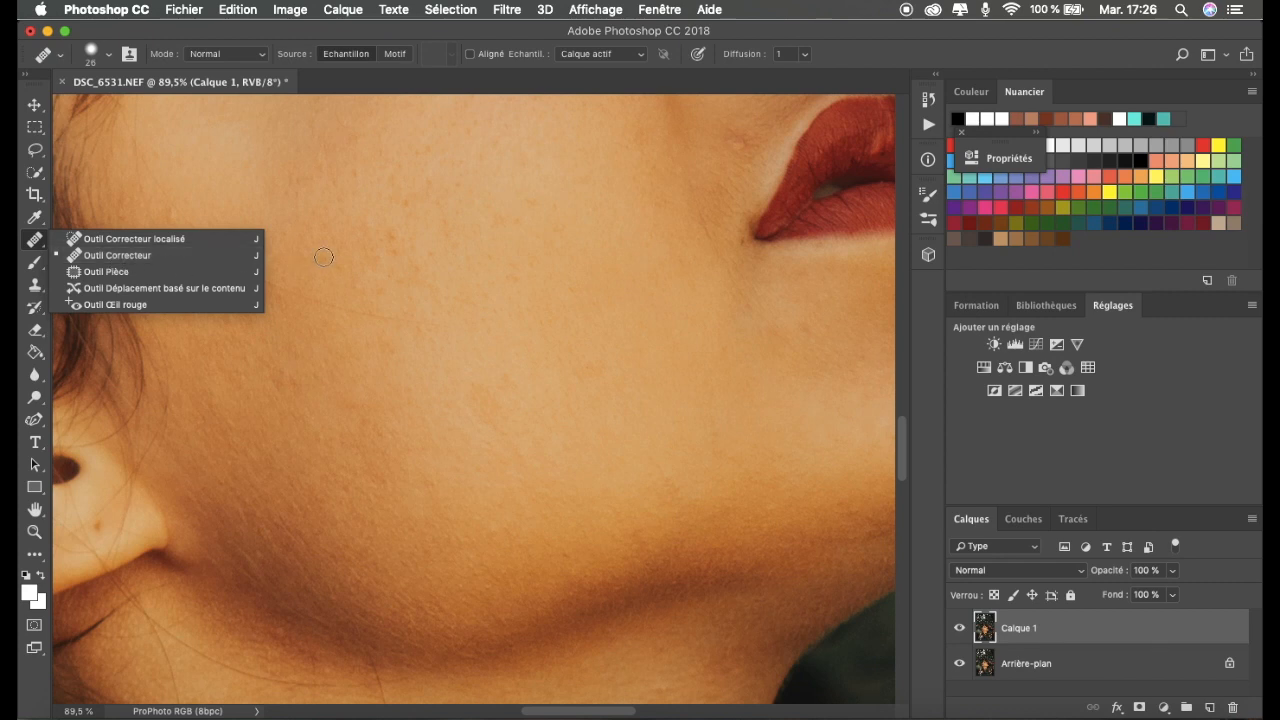
Sample clean skin on the cheek and heal the small blemishes across the cheek with the Healing Brush.
alt+click(387, 220)
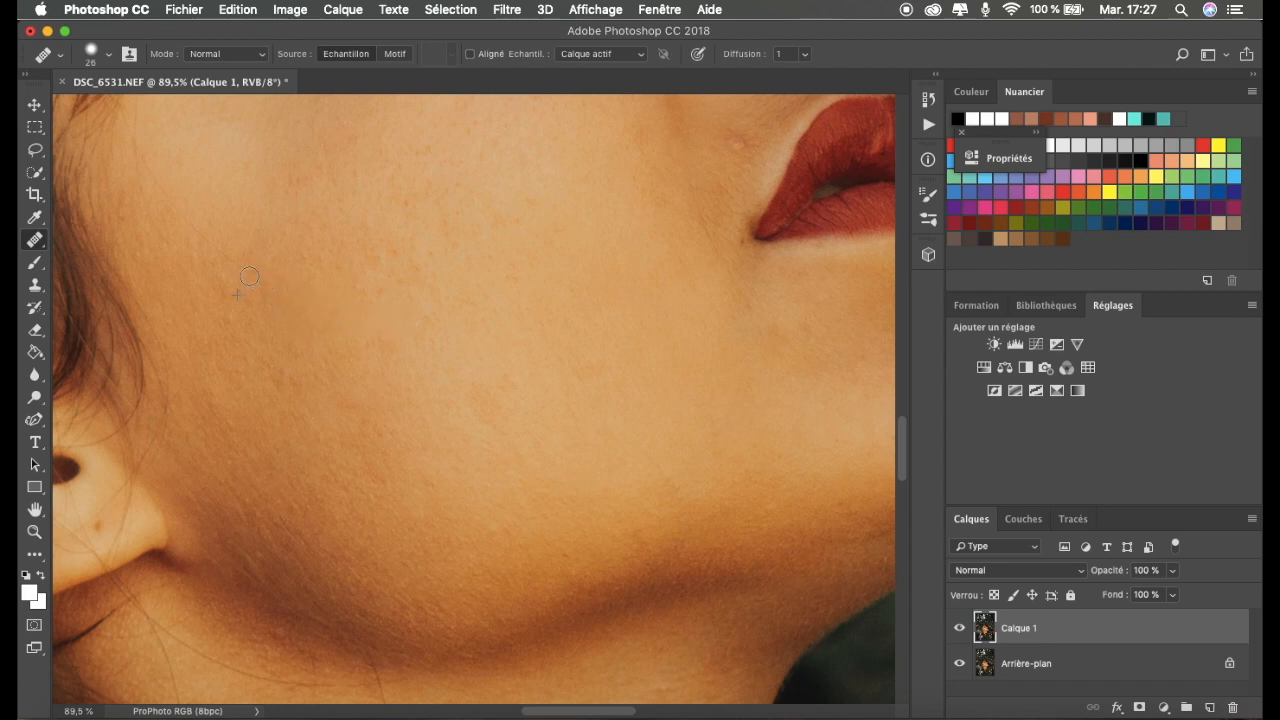
scroll(405, 360, up, 3)
click(408, 370)
scroll(408, 372, right, 1)
click(437, 382)
scroll(449, 383, up, 1)
click(471, 387)
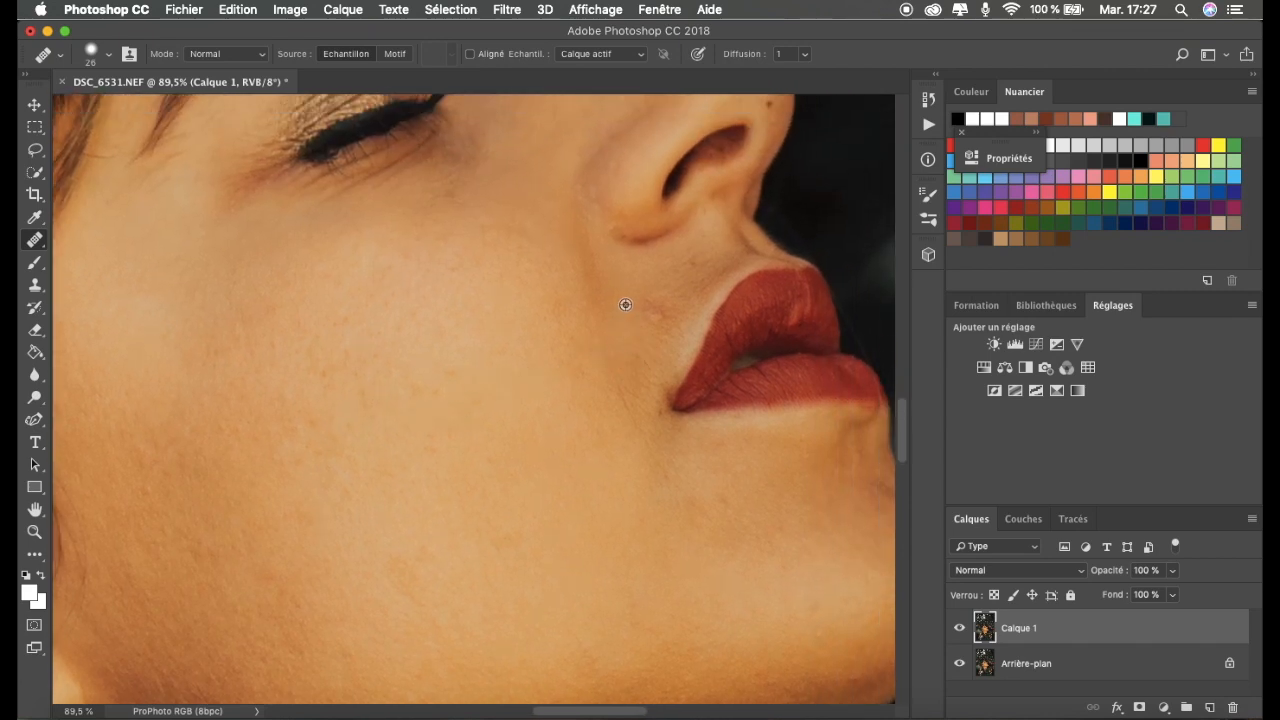
Sample nearby skin and heal the blemish between the nose and the corner of the lips.
alt+click(642, 338)
click(652, 316)
scroll(560, 294, up, 5)
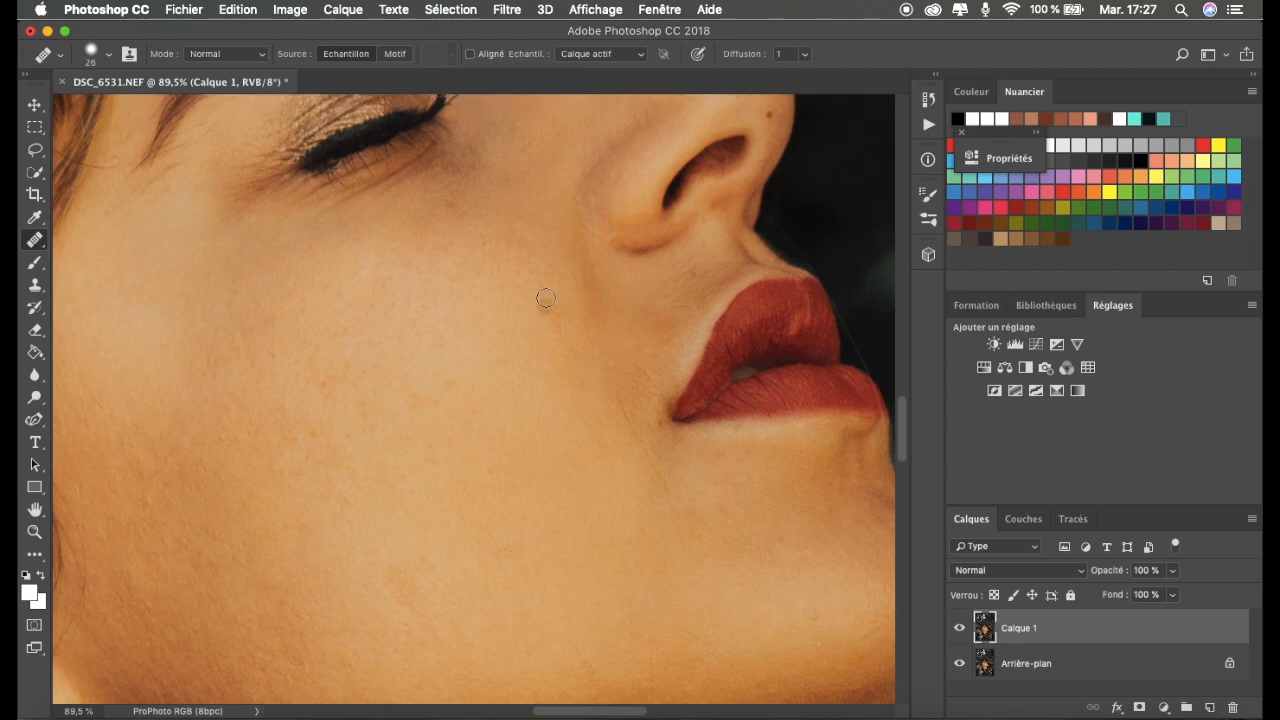
Rename the retouched layer copy as "retouche peau 1".
scroll(545, 300, down, 3)
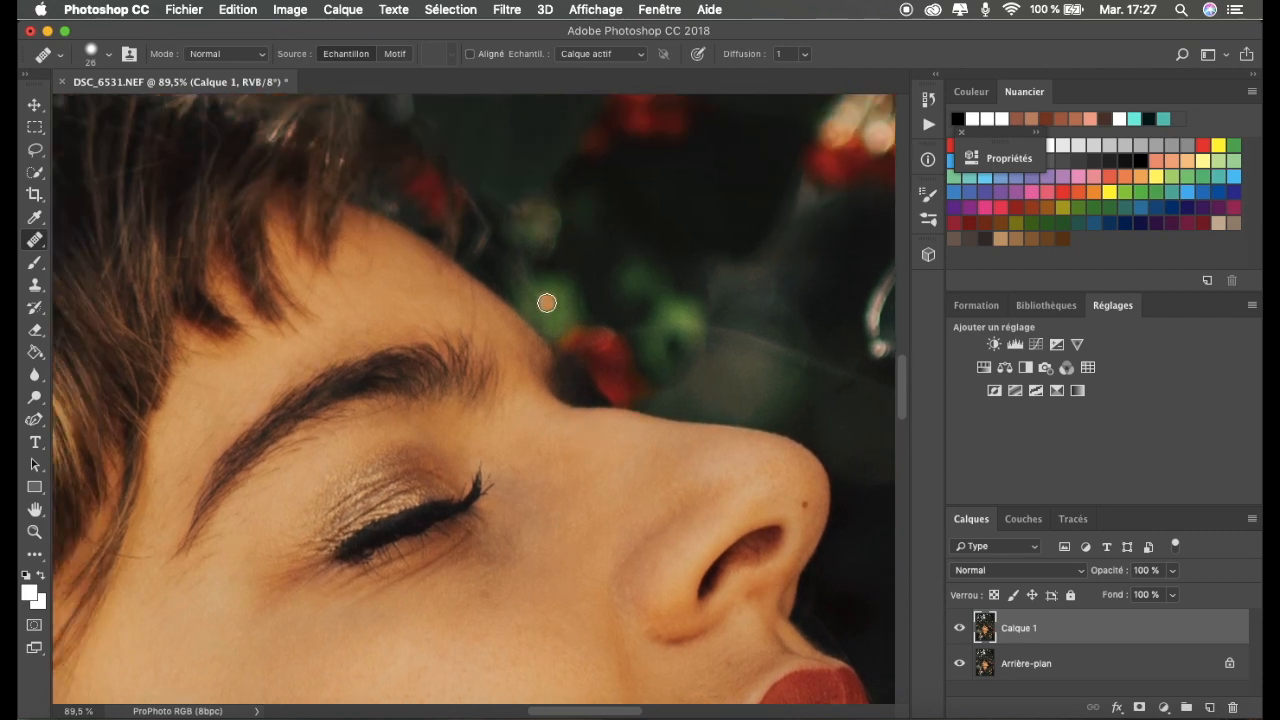
scroll(550, 306, down, 6)
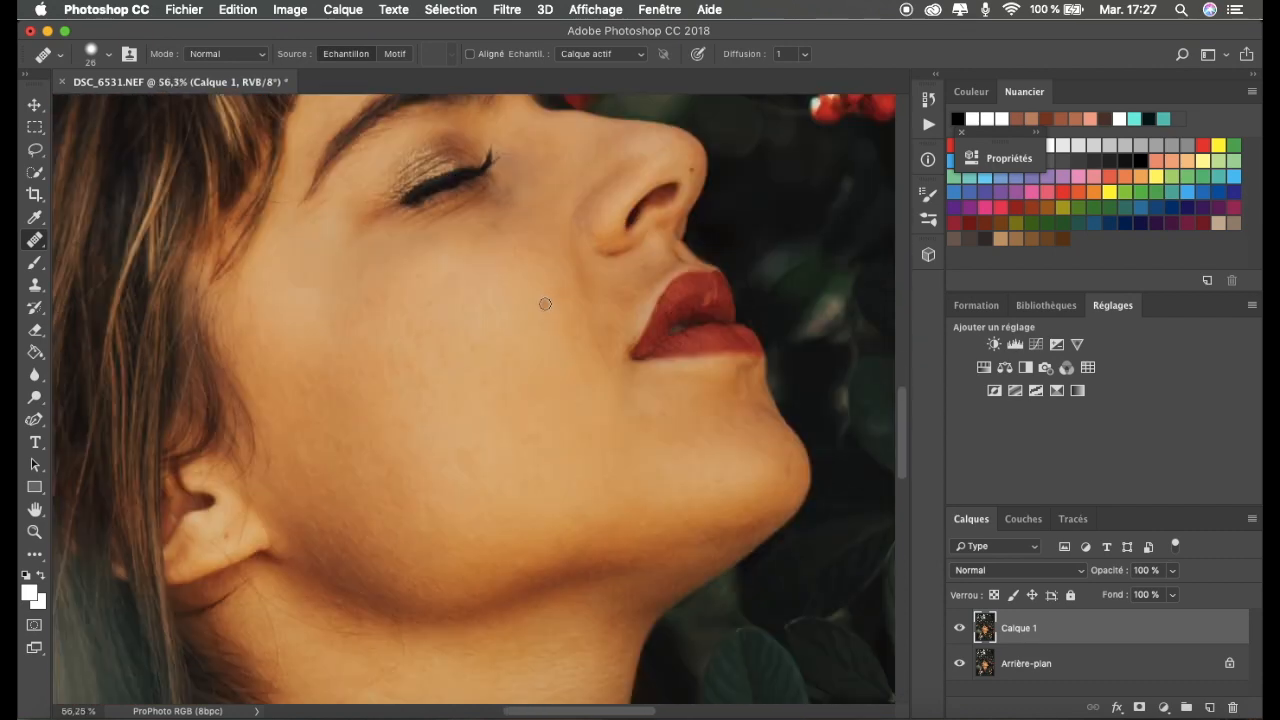
scroll(545, 303, down, 4)
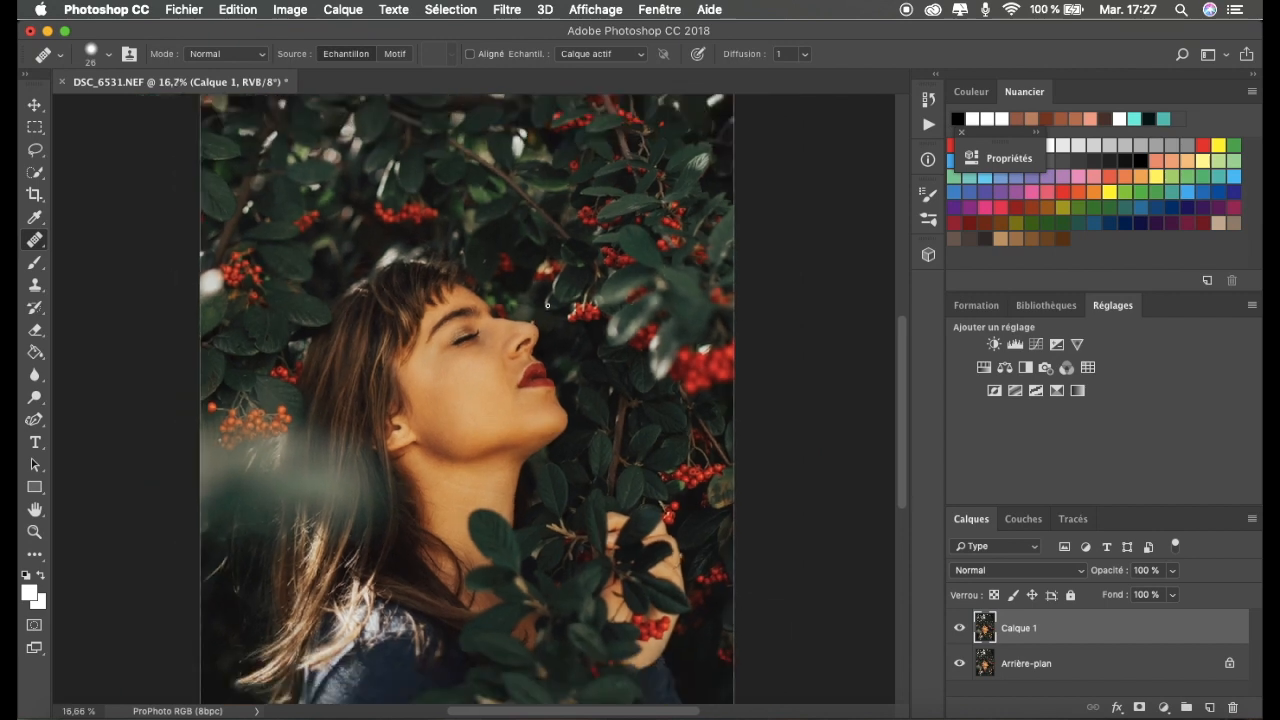
scroll(692, 413, up, 4)
scroll(691, 412, up, 1)
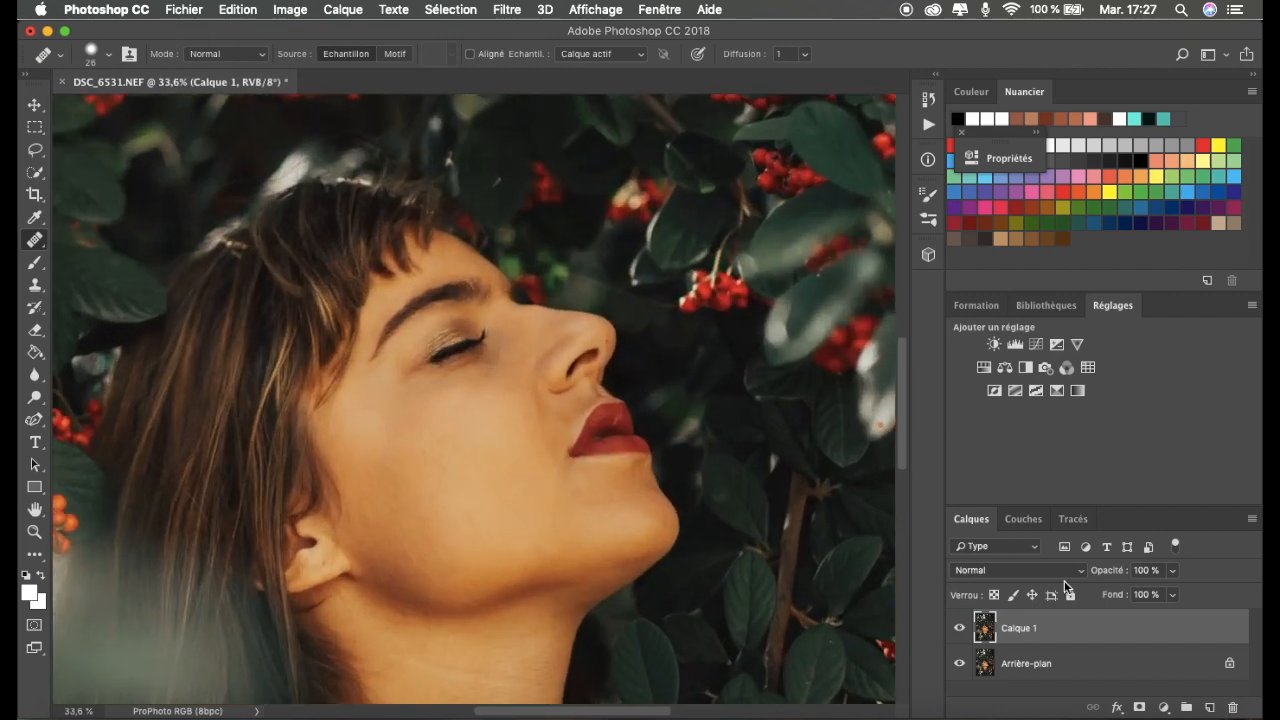
double_click(1020, 628)
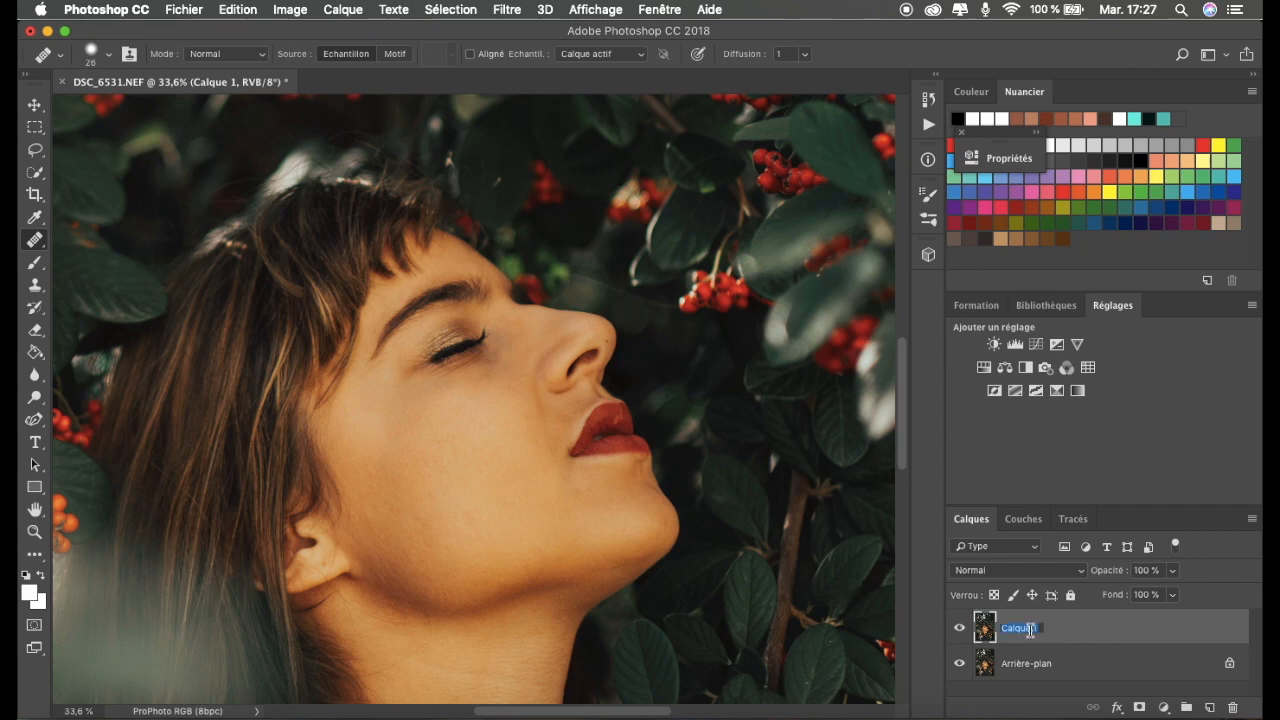
text(retouche peau 1)
key(Return)
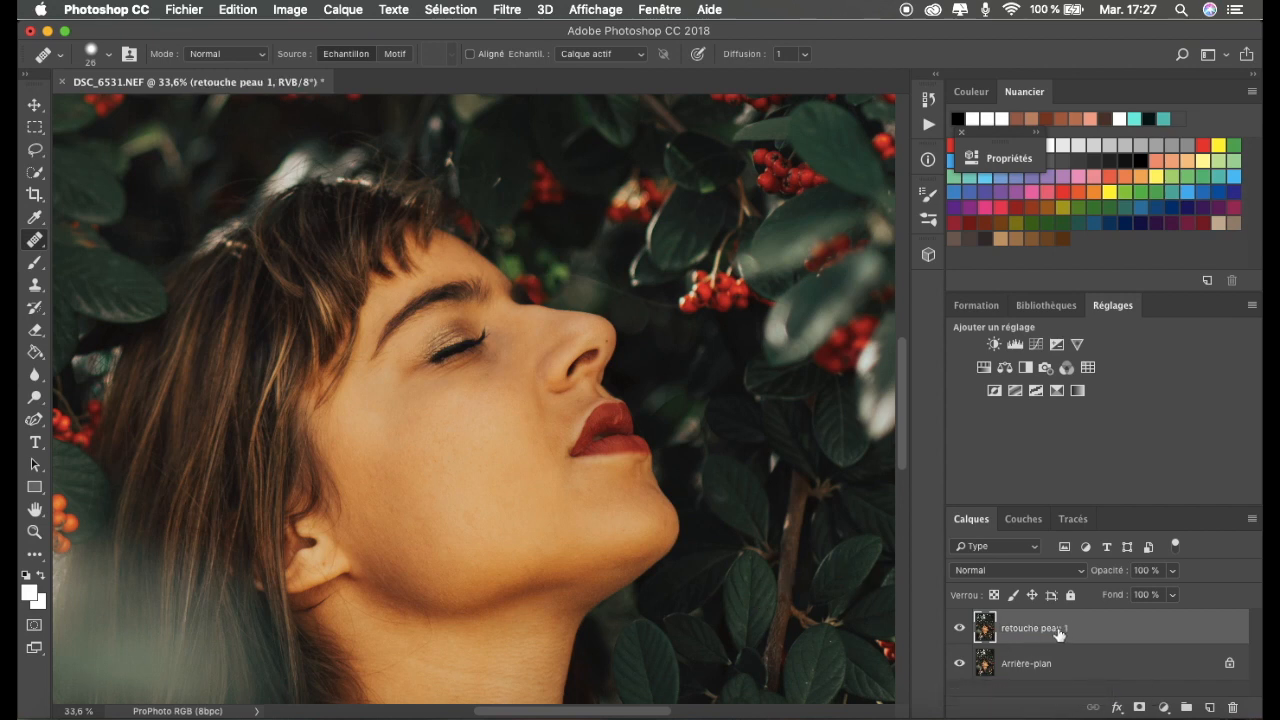
Duplicate the "retouche peau 1" layer twice.
key(super+j)
key(super+0)
scroll(703, 586, down, 5)
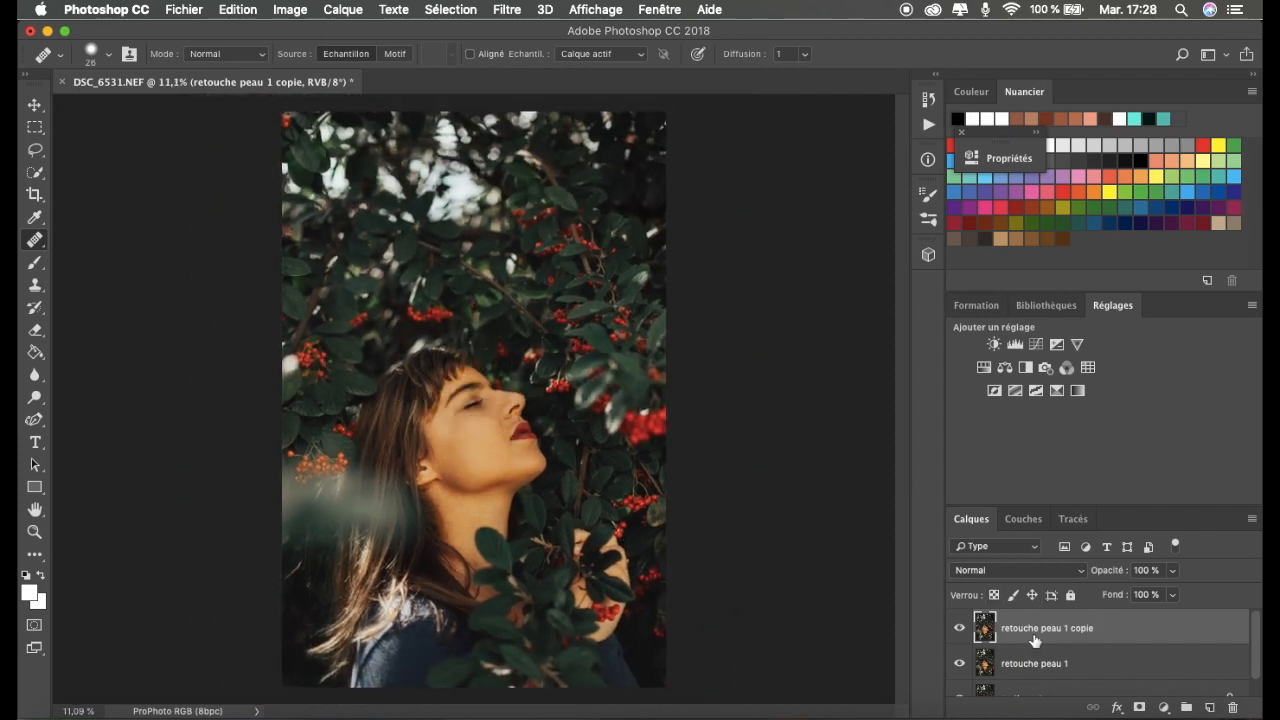
key(super+j)
Group the two copies of "retouche peau 1" and name the group "séparation de fréquence".
scroll(1076, 677, down, 2)
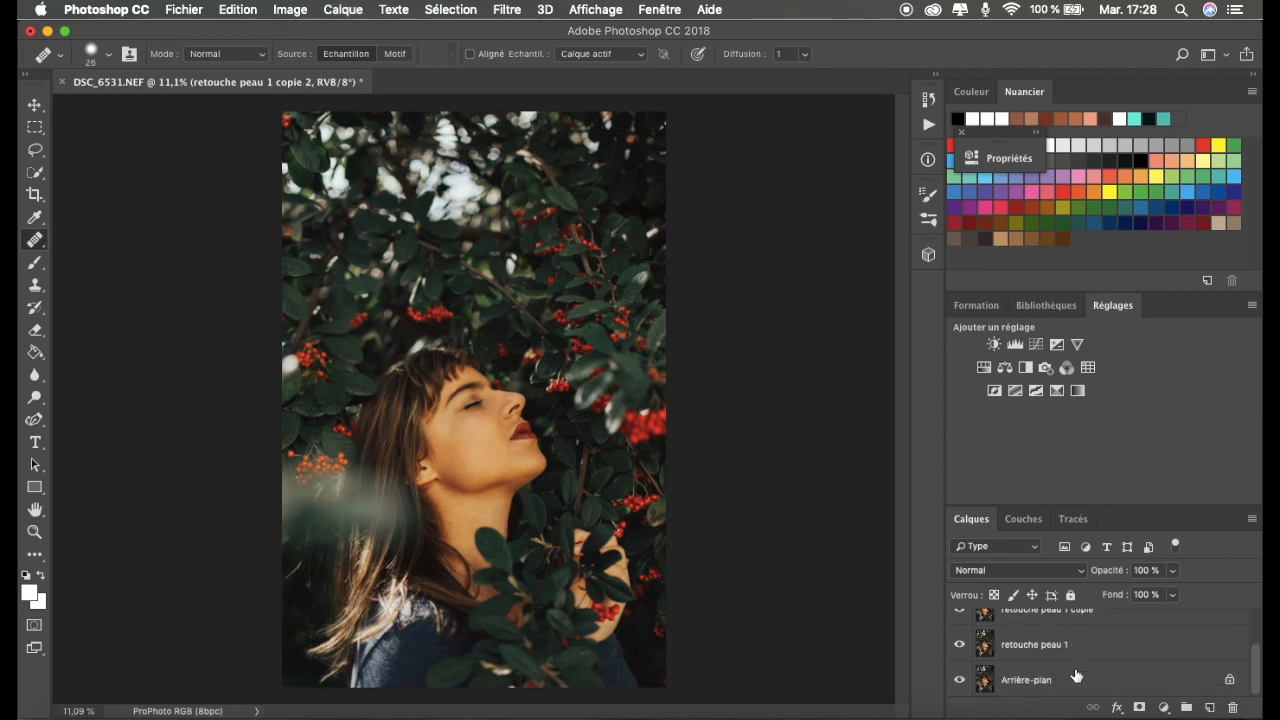
scroll(1076, 677, up, 2)
shift+click(1074, 656)
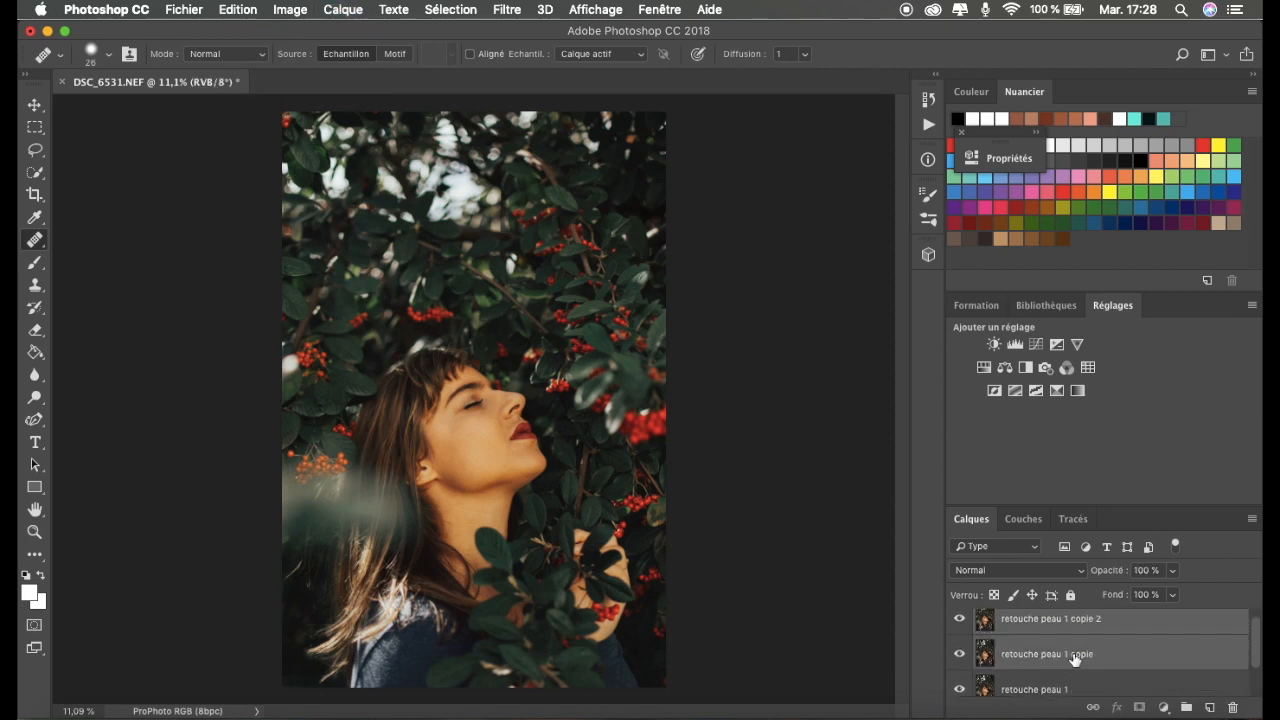
key(super+g)
double_click(1018, 621)
text(s)
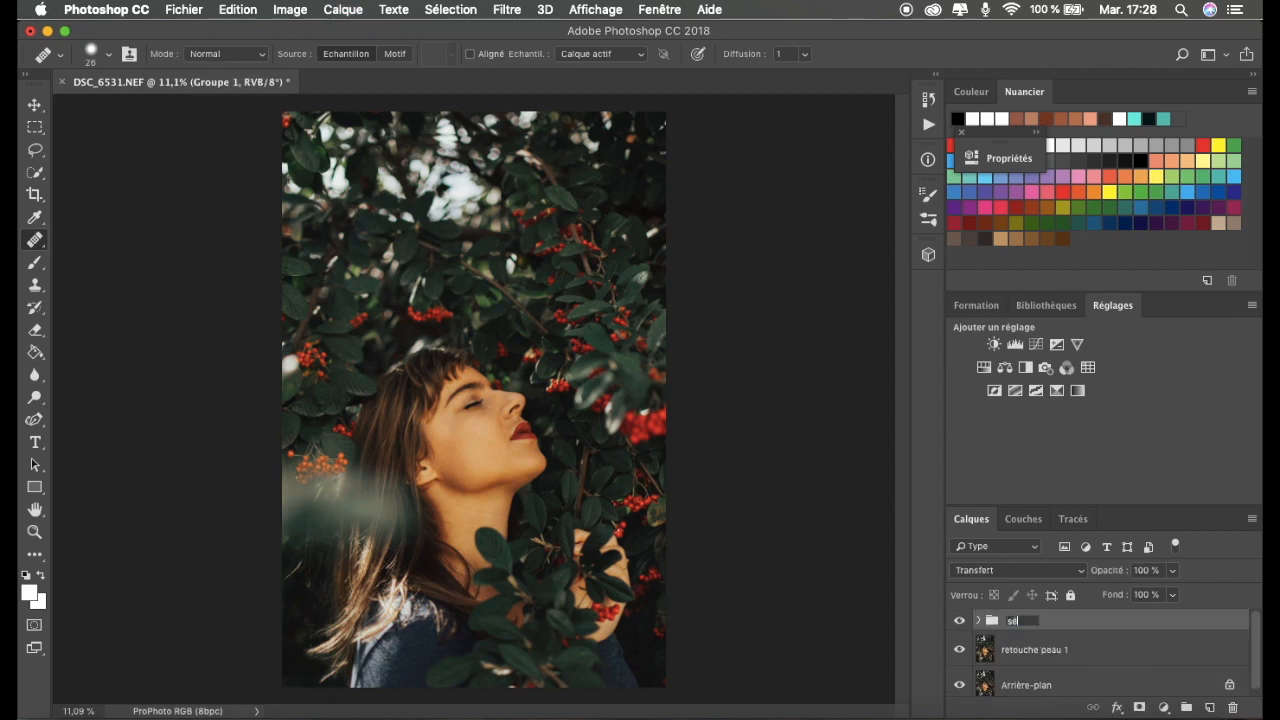
text(éparationde p)
key(BackSpace)
key(BackSpace)
text(de fréquence)
key(Return)
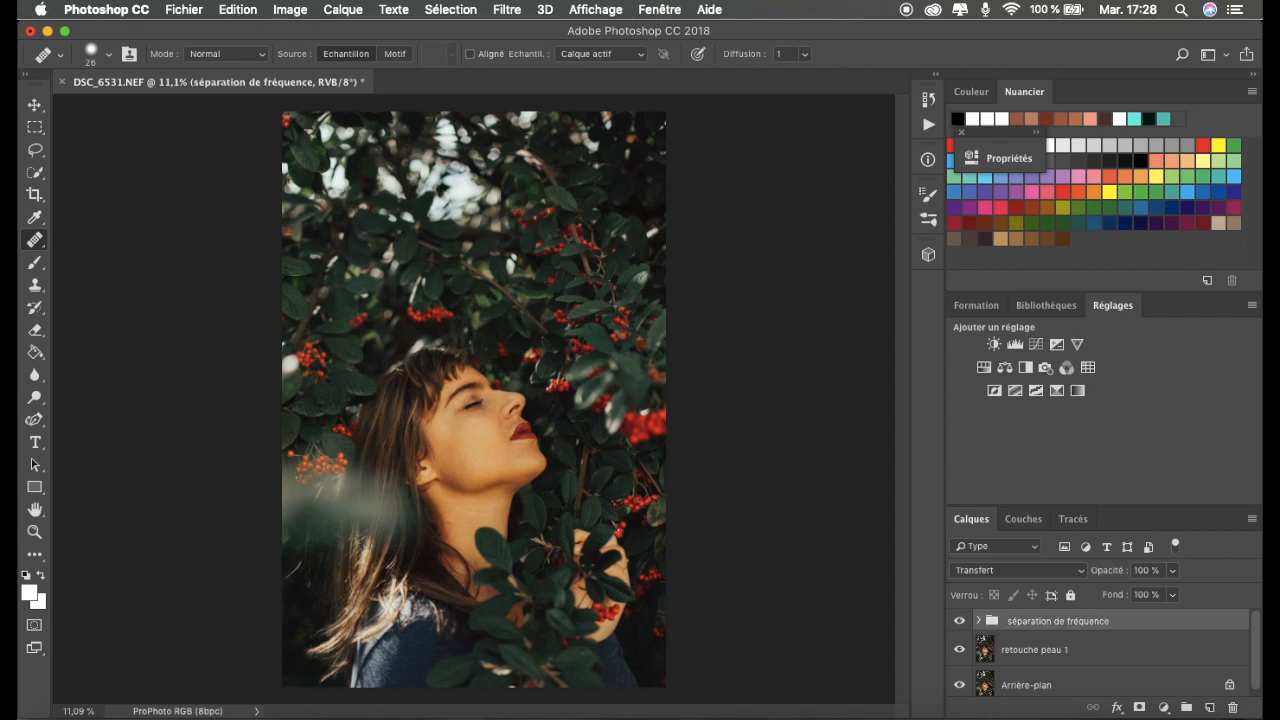
Expand the group and rename its upper layer "Texture" and its lower layer "Couleur".
click(979, 622)
click(1045, 660)
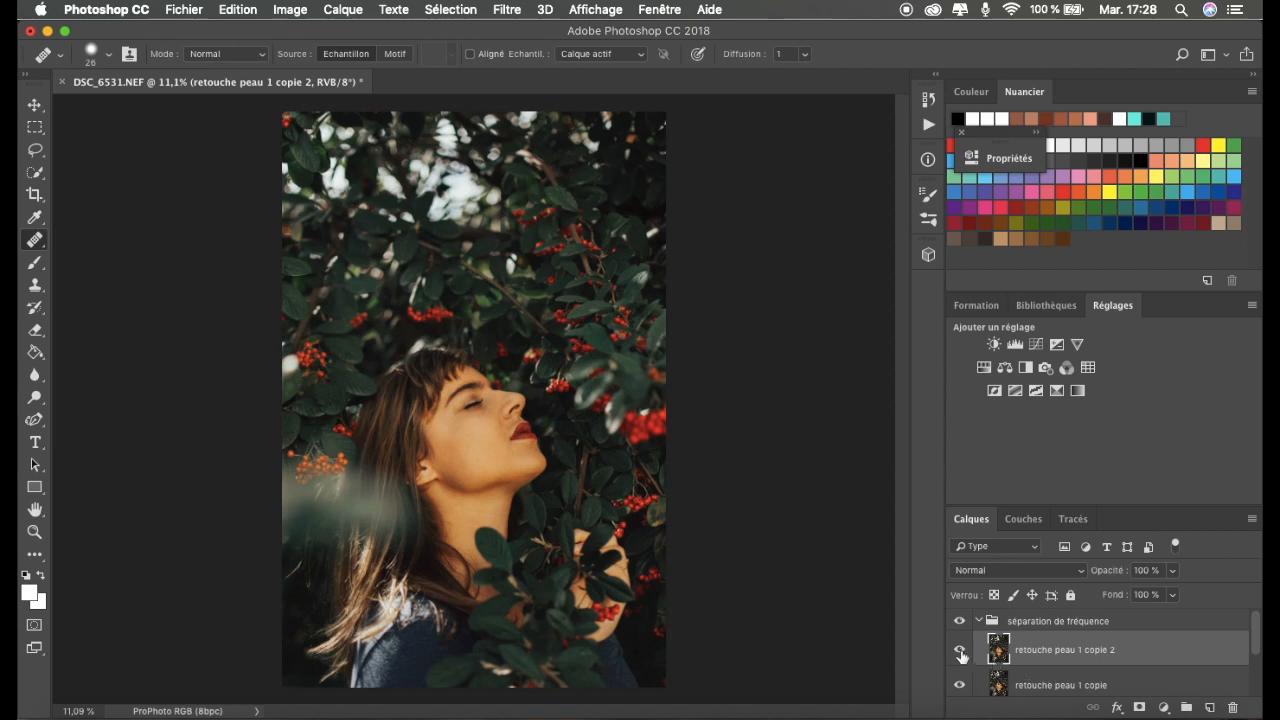
double_click(1061, 649)
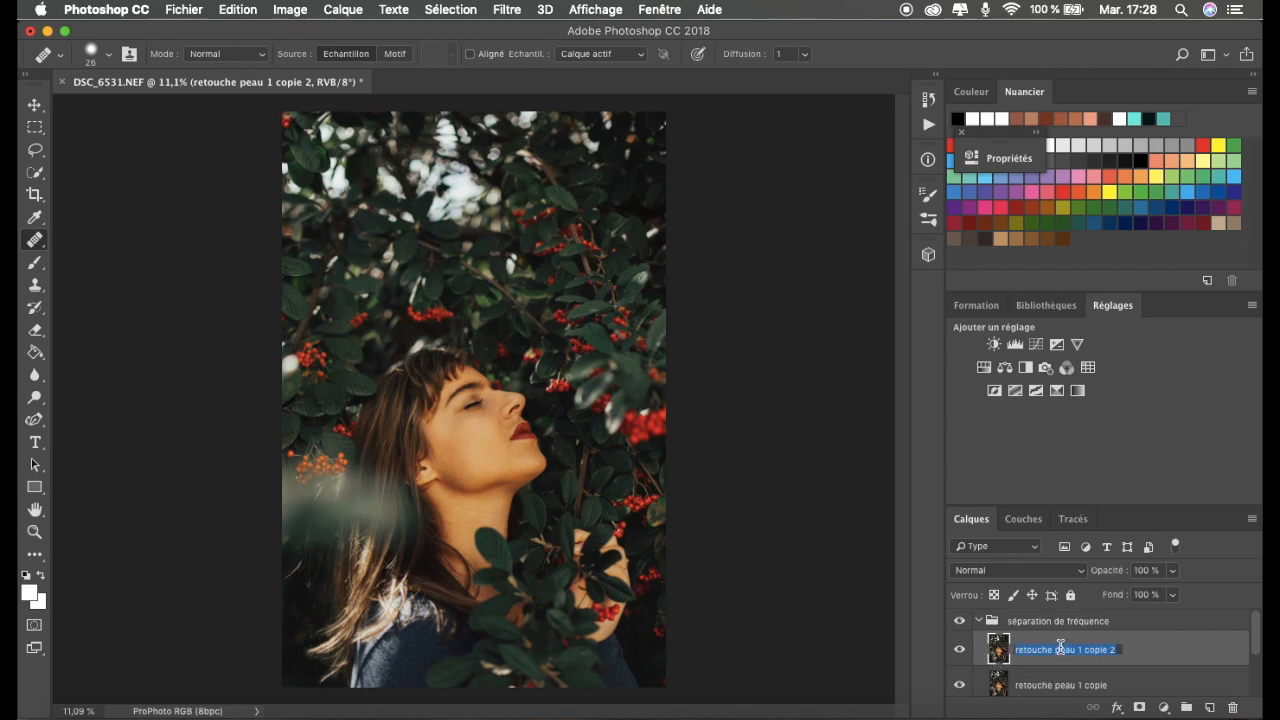
text(Texture)
key(Return)
double_click(1068, 688)
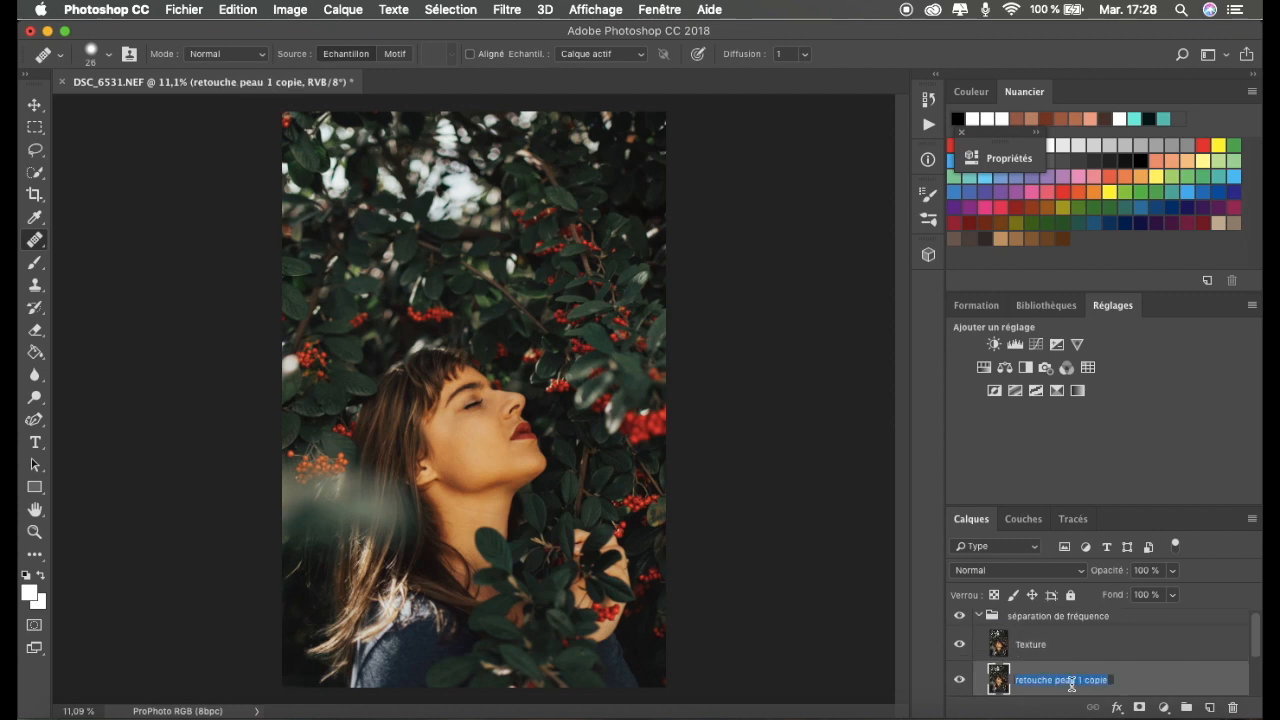
text(Couleur)
key(Return)
Hide the Texture layer and make the Couleur layer active.
click(1070, 652)
click(959, 645)
click(1046, 679)
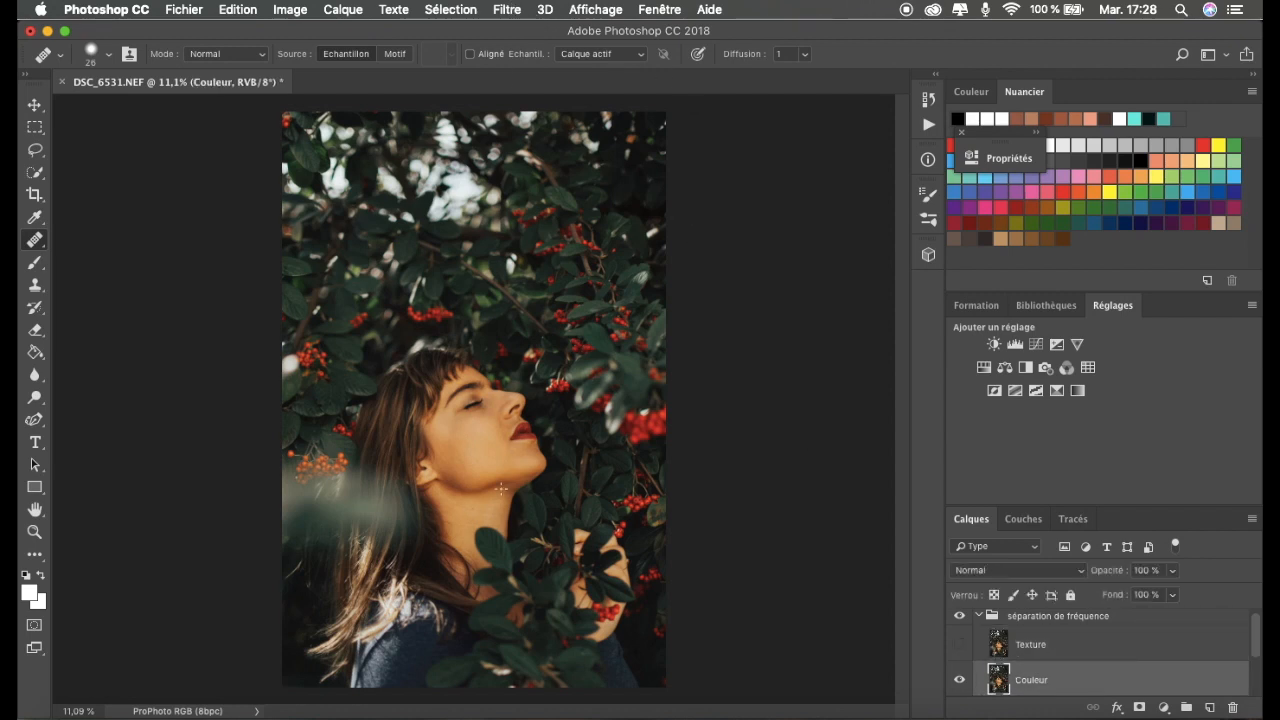
Apply a Gaussian Blur (Flou gaussien) with a radius of 5.0 pixels to the Couleur layer, checking the eye area in the preview.
click(512, 10)
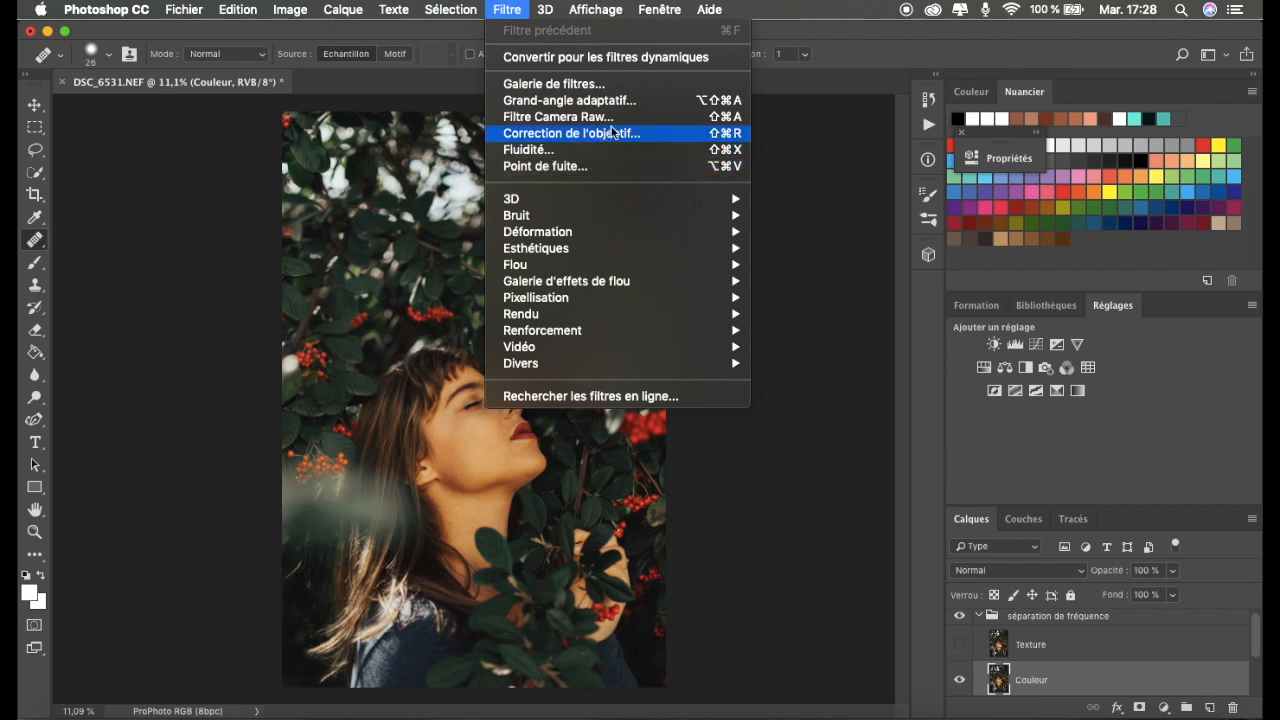
mouse_move(673, 339)
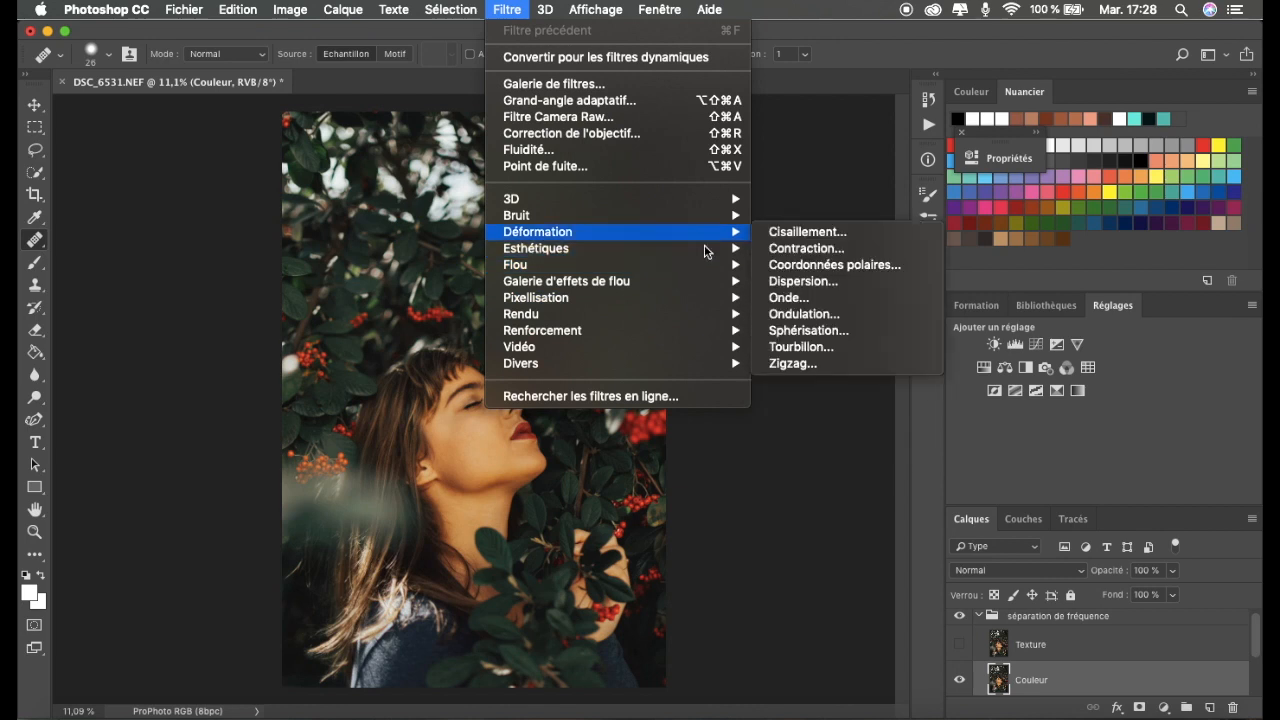
mouse_move(708, 260)
click(811, 347)
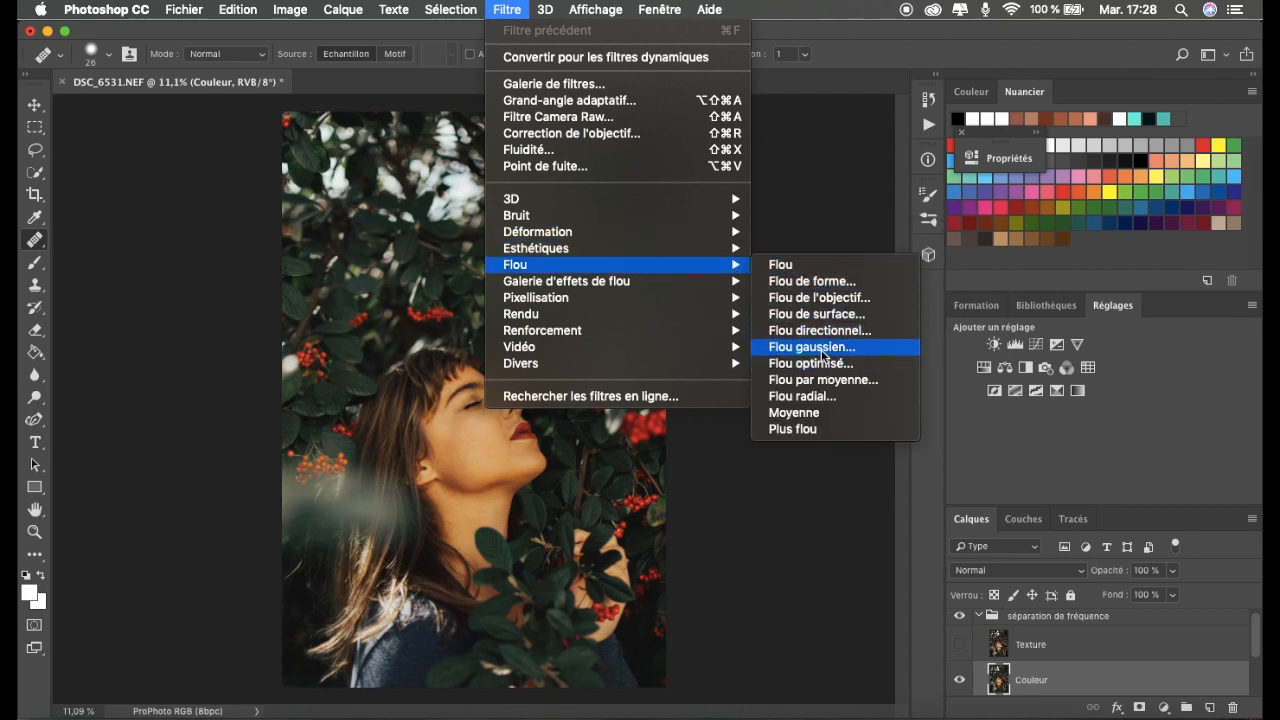
drag(876, 524, 854, 527)
drag(883, 421, 920, 349)
mouse_move(921, 394)
mouse_down()
mouse_move(904, 442)
mouse_move(918, 384)
mouse_up()
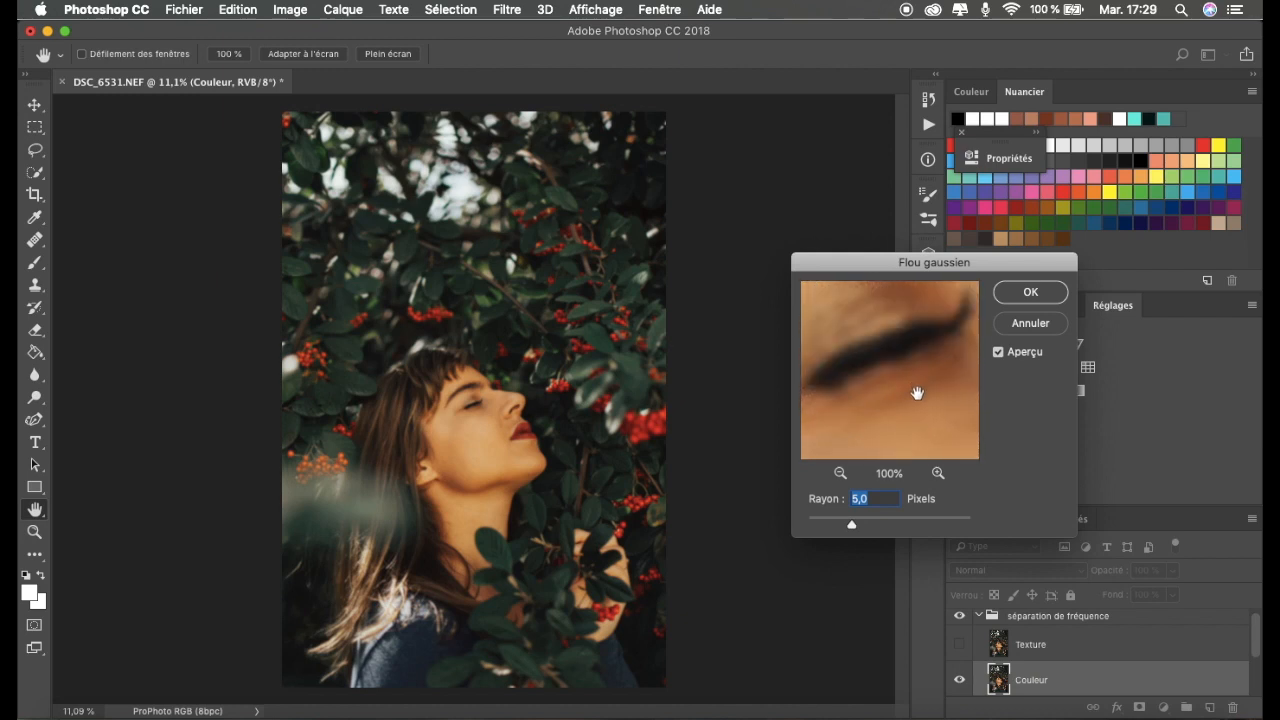
click(1017, 296)
key(j)
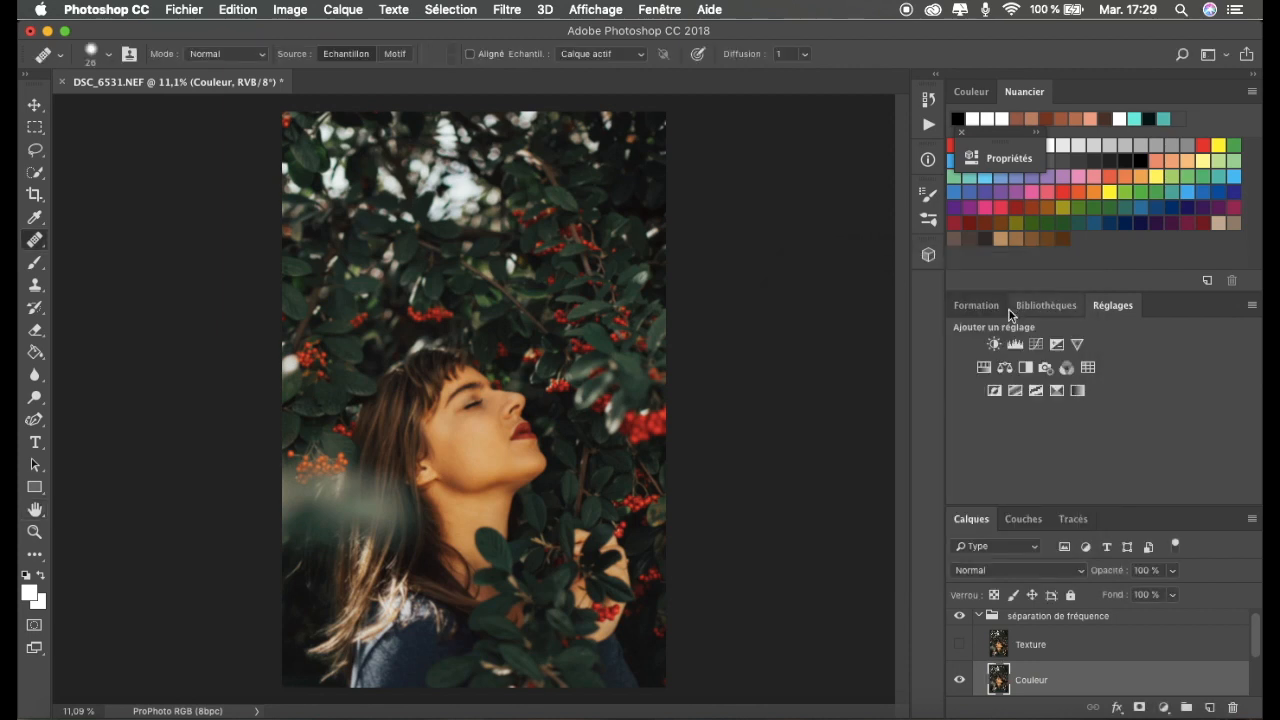
Show the Texture layer and apply the Couleur layer to it with Apply Image, using Soustraction at 100% opacity, scale 2 and offset 128.
click(1040, 648)
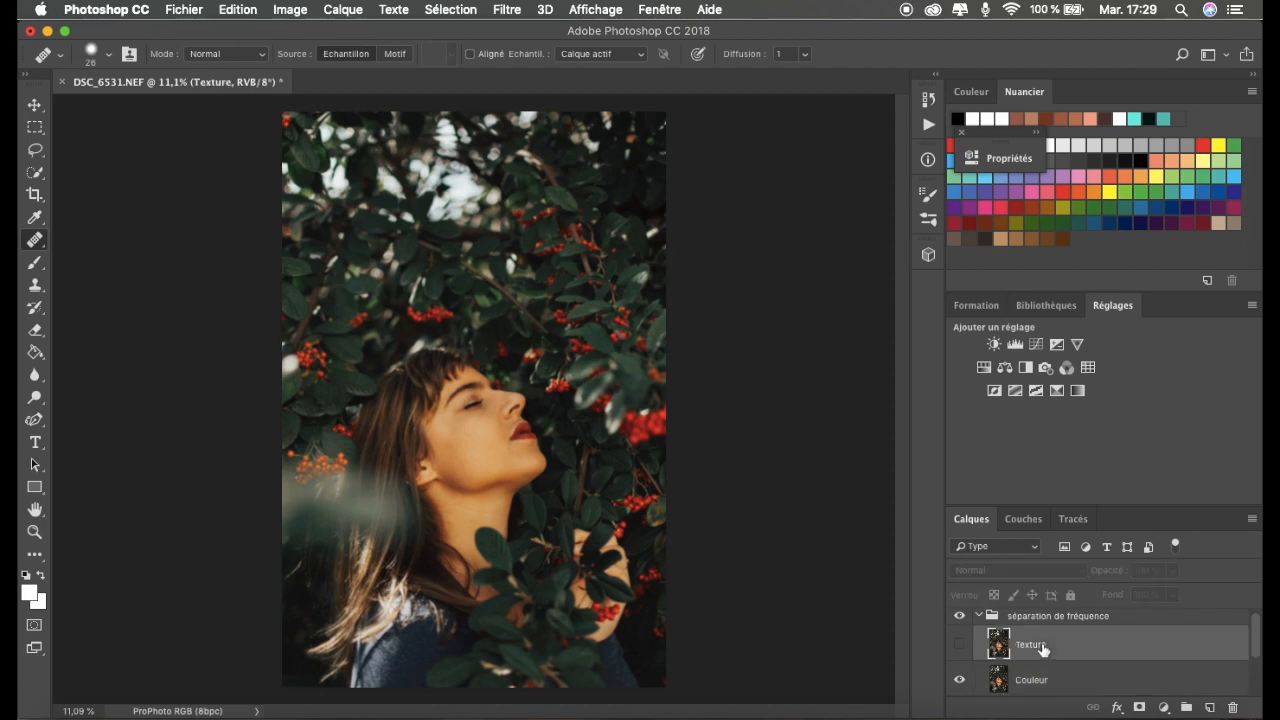
click(963, 648)
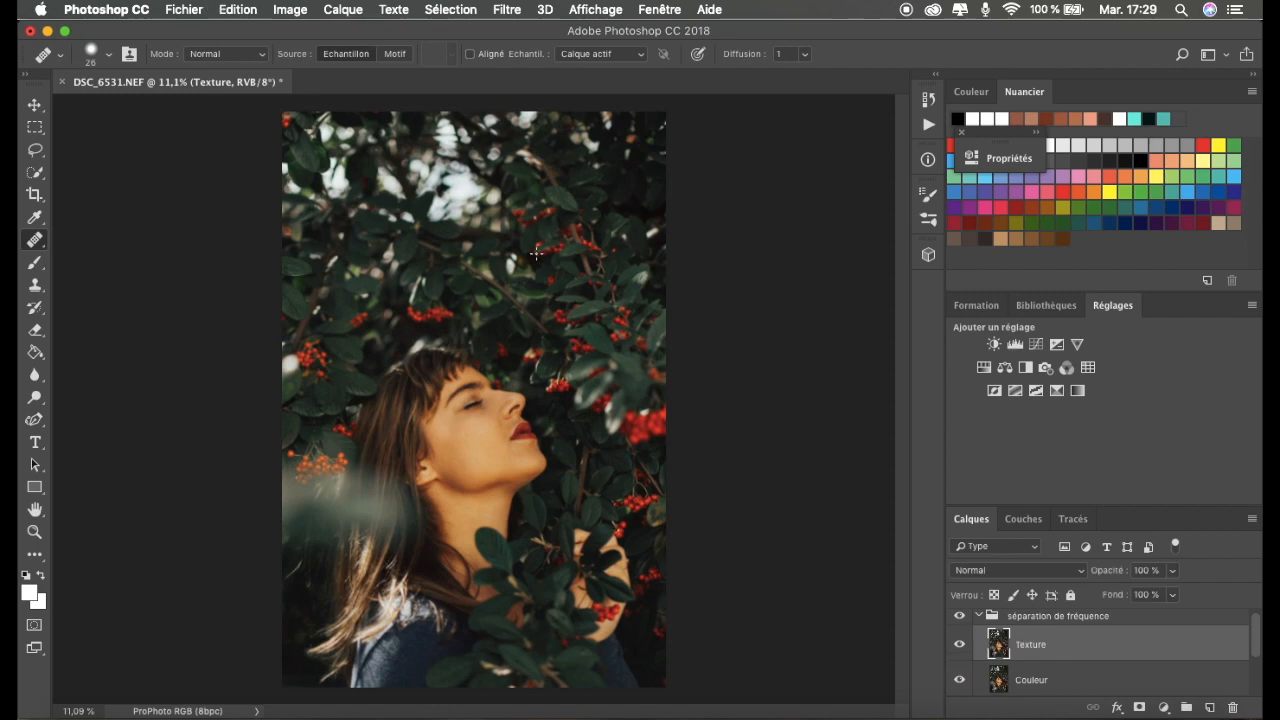
click(290, 10)
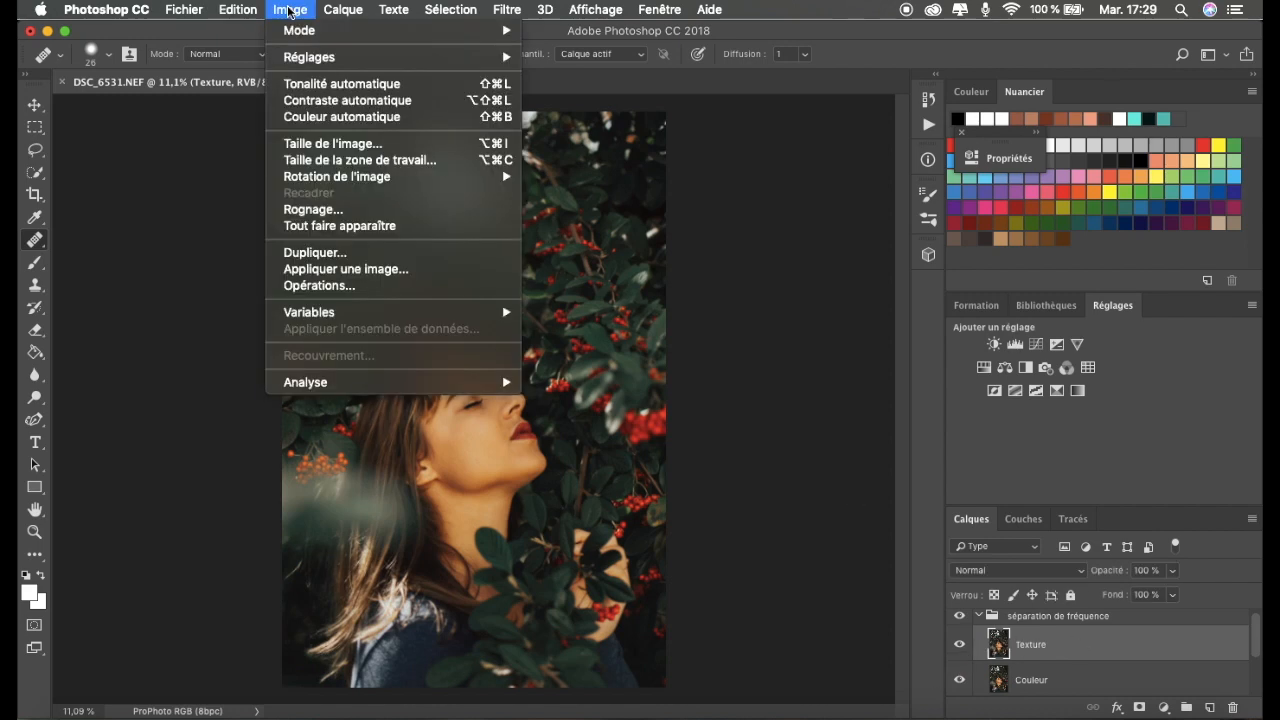
click(350, 269)
click(851, 494)
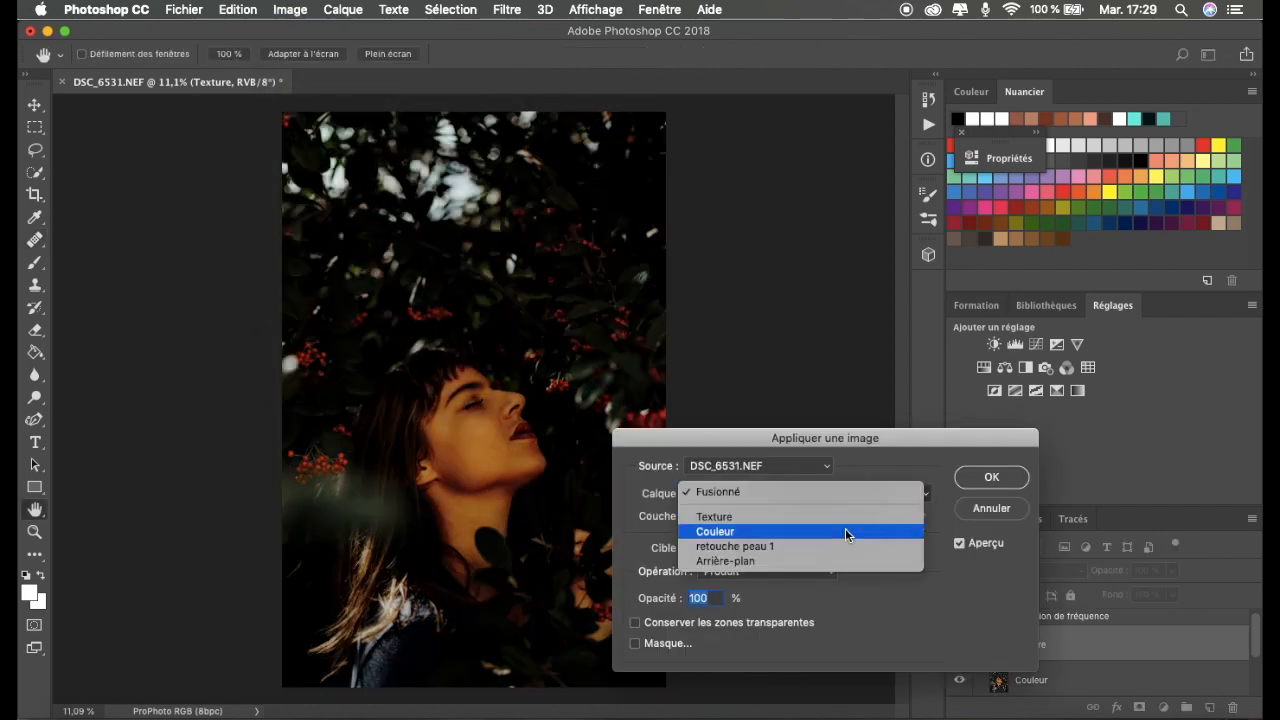
click(773, 532)
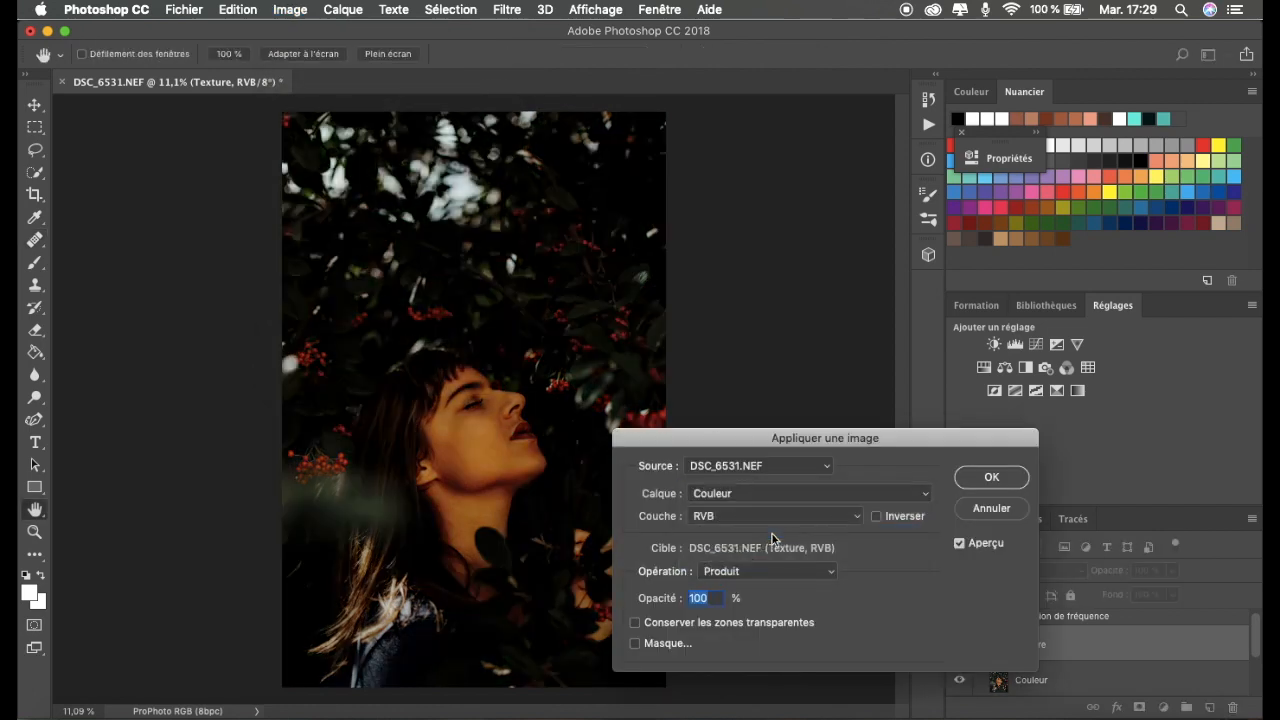
click(829, 576)
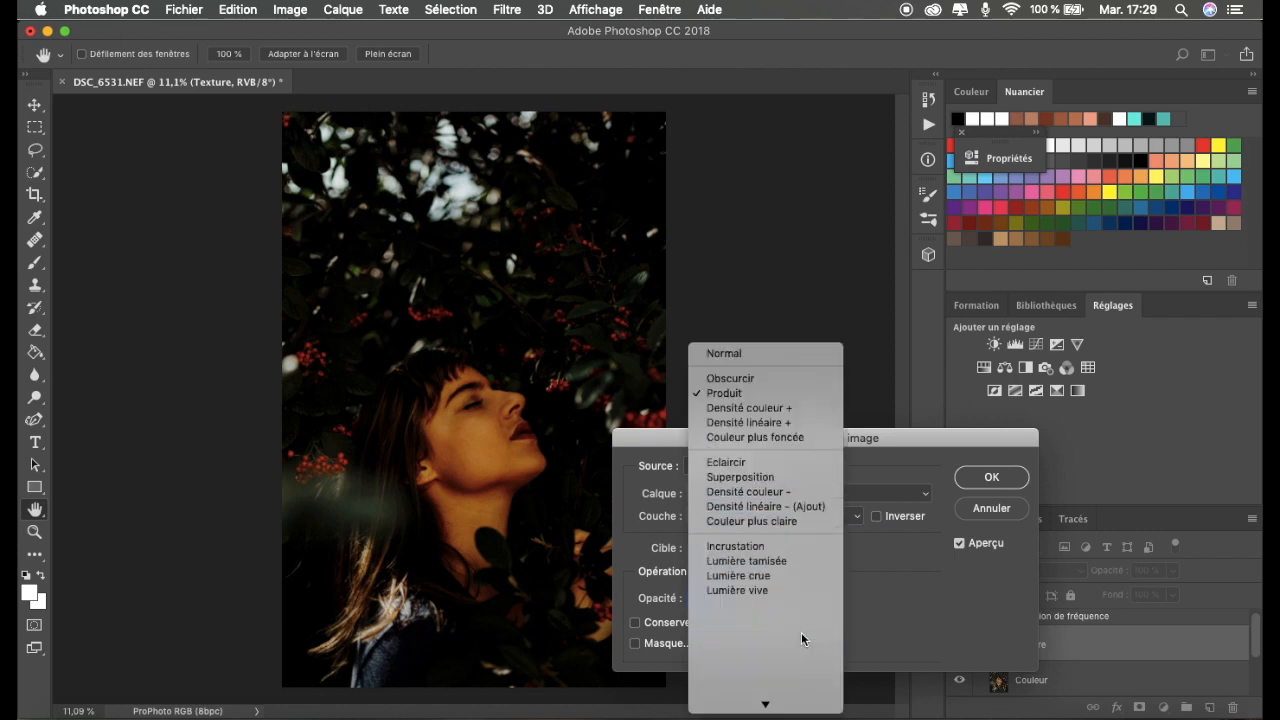
click(768, 648)
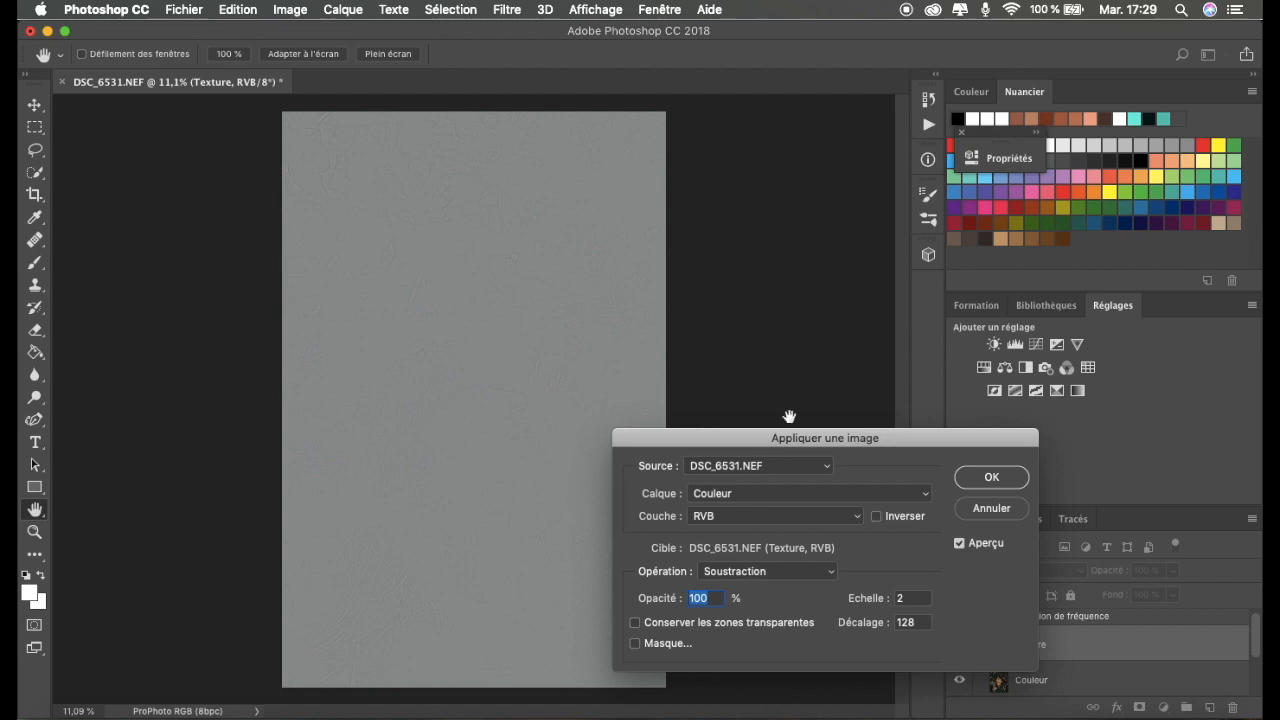
click(983, 480)
key(j)
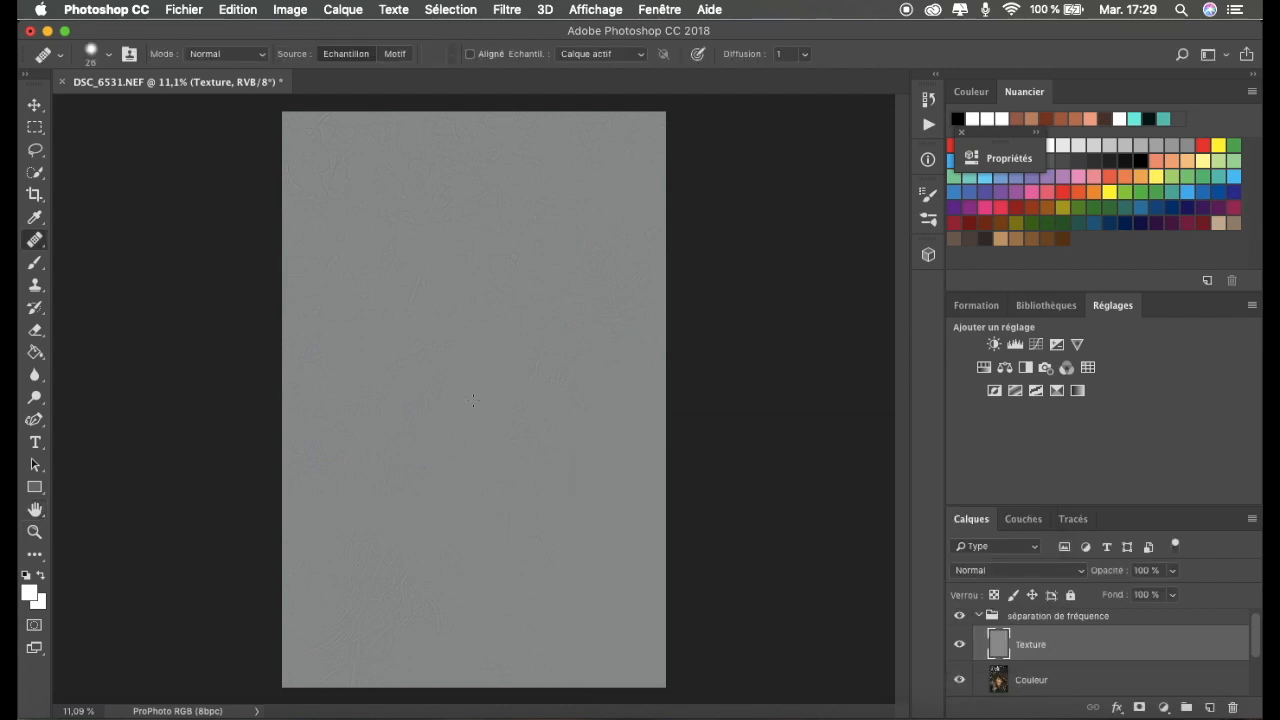
Inspect the grey Texture layer's detail around the face and set its blending mode to Lumière linéaire.
scroll(474, 400, up, 6)
scroll(483, 430, up, 3)
scroll(477, 426, down, 6)
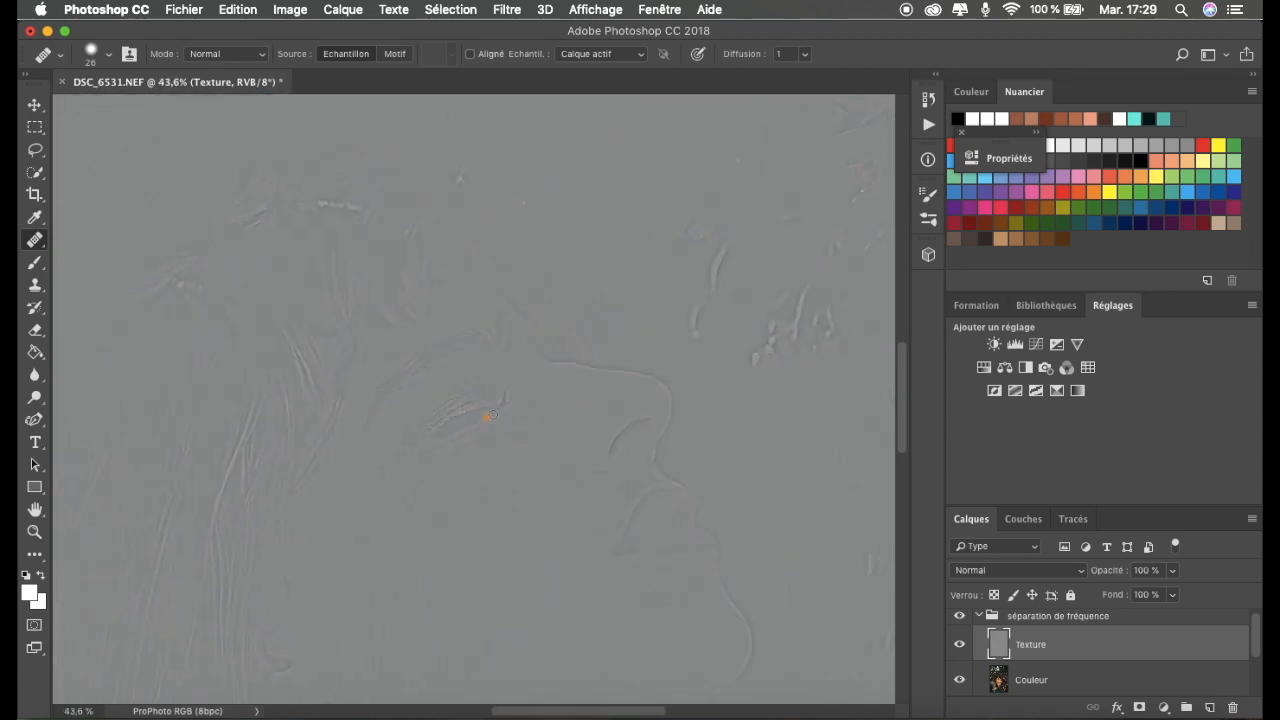
scroll(557, 413, down, 2)
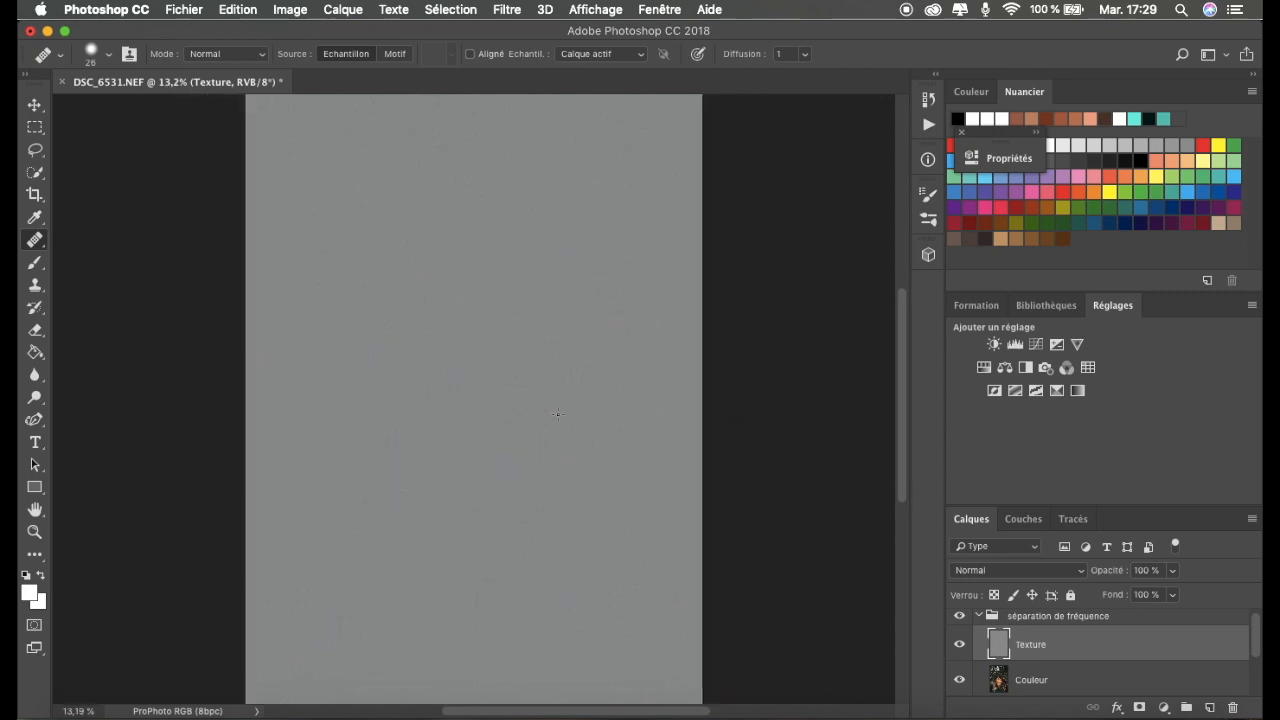
scroll(558, 414, down, 1)
scroll(558, 414, up, 1)
click(1059, 572)
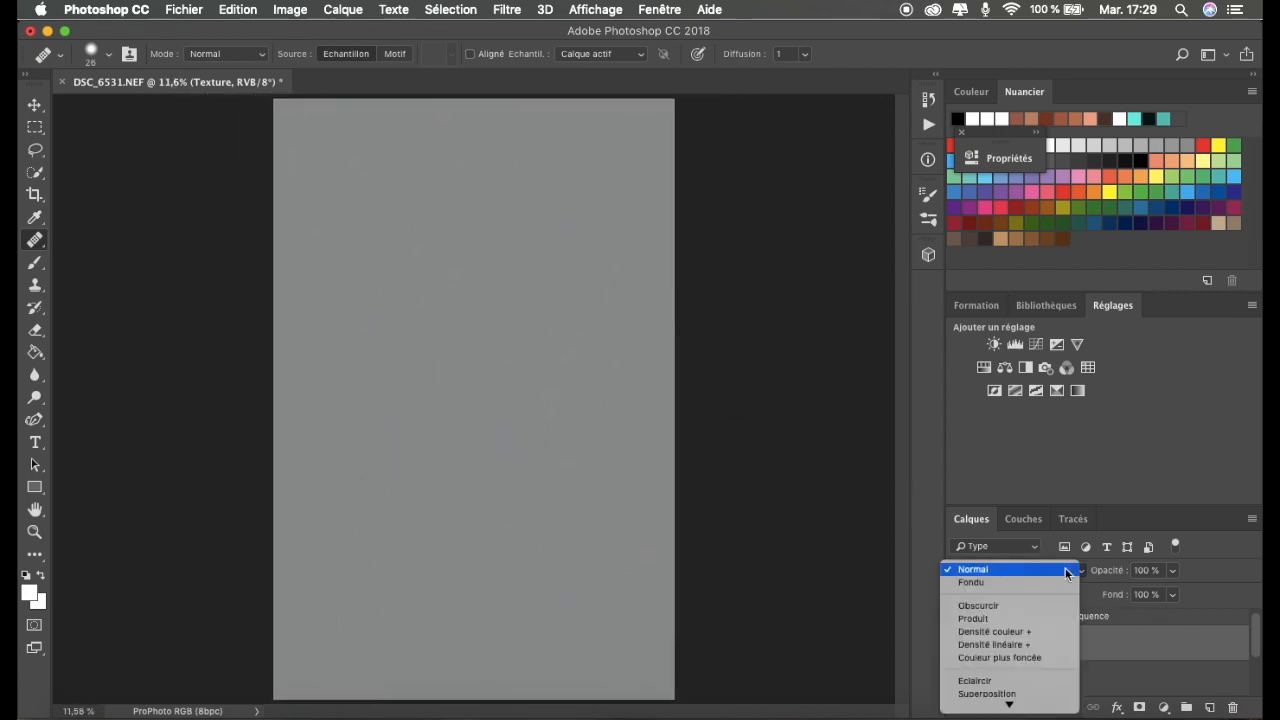
scroll(1043, 634, down, 5)
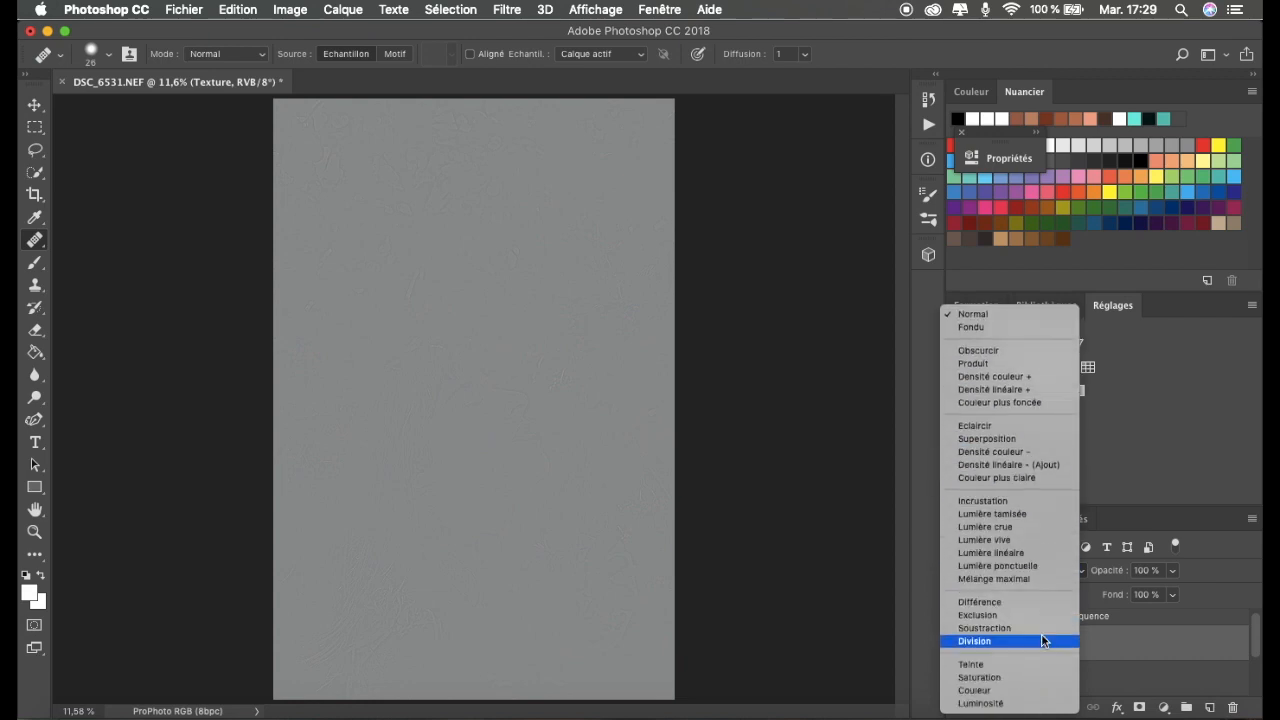
click(1031, 553)
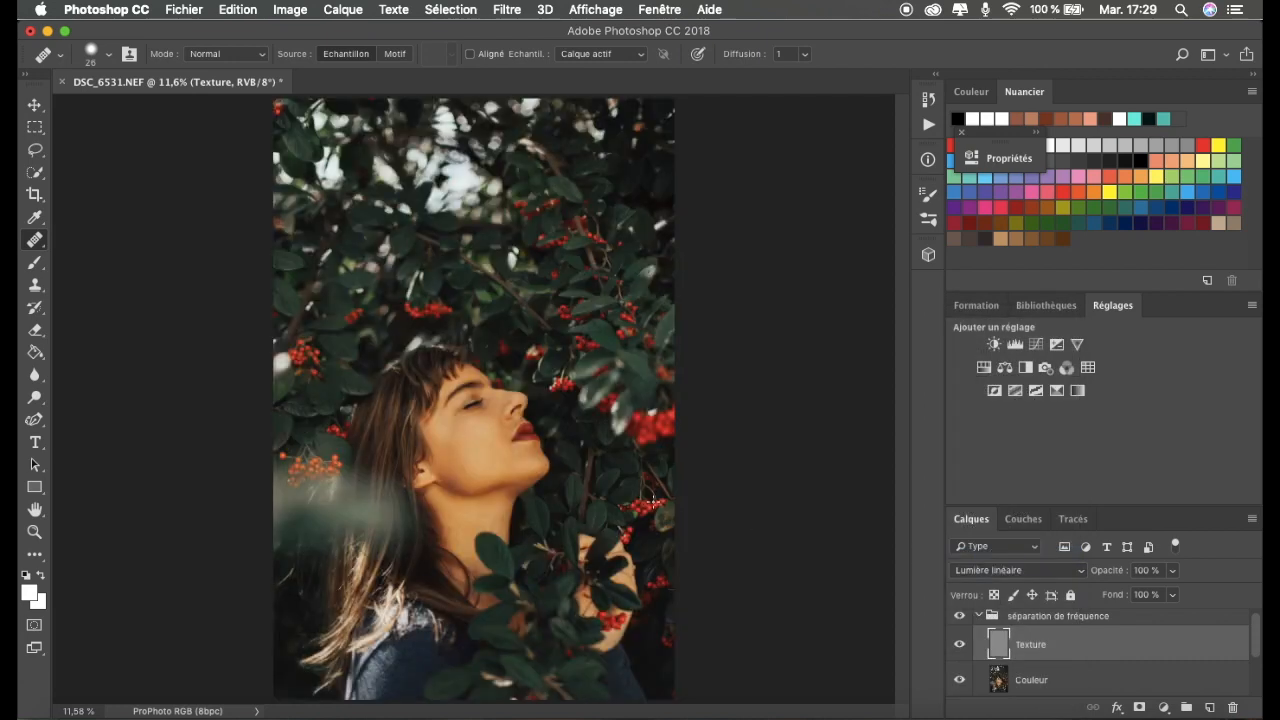
Toggle the visibility of the "séparation de fréquence" group and the Texture layer to compare the image with and without them.
click(960, 616)
click(960, 646)
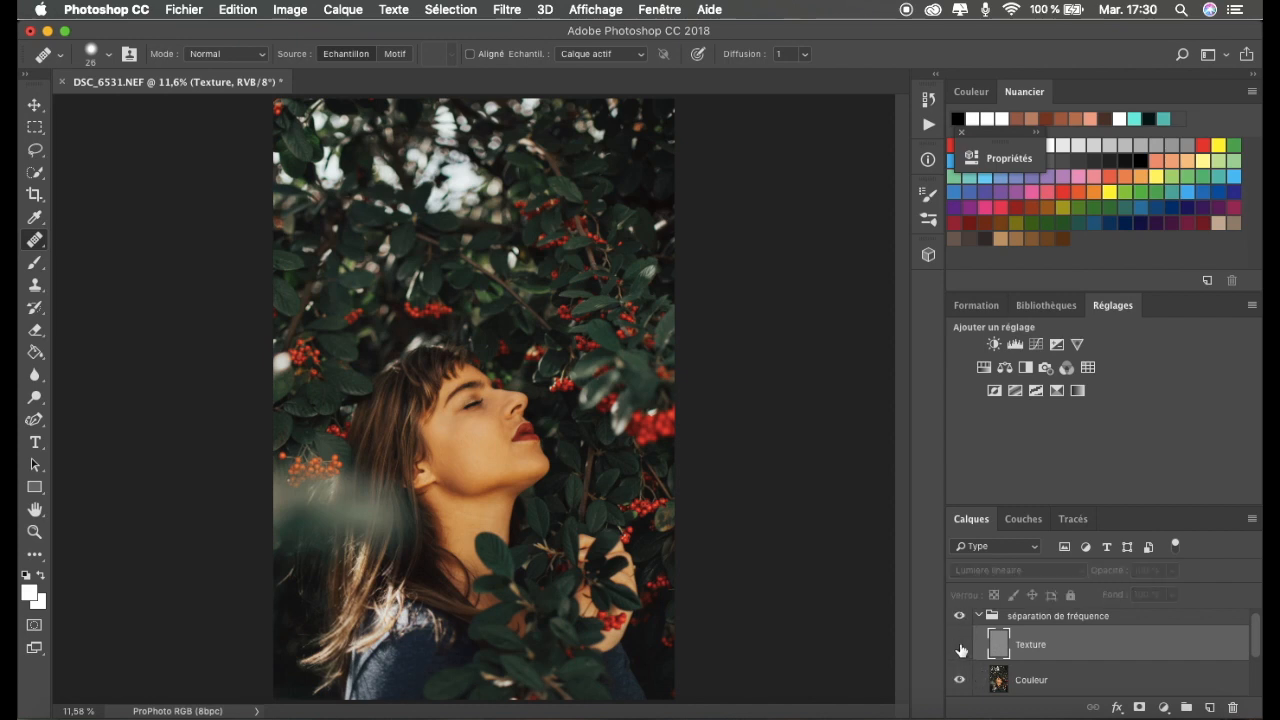
click(960, 646)
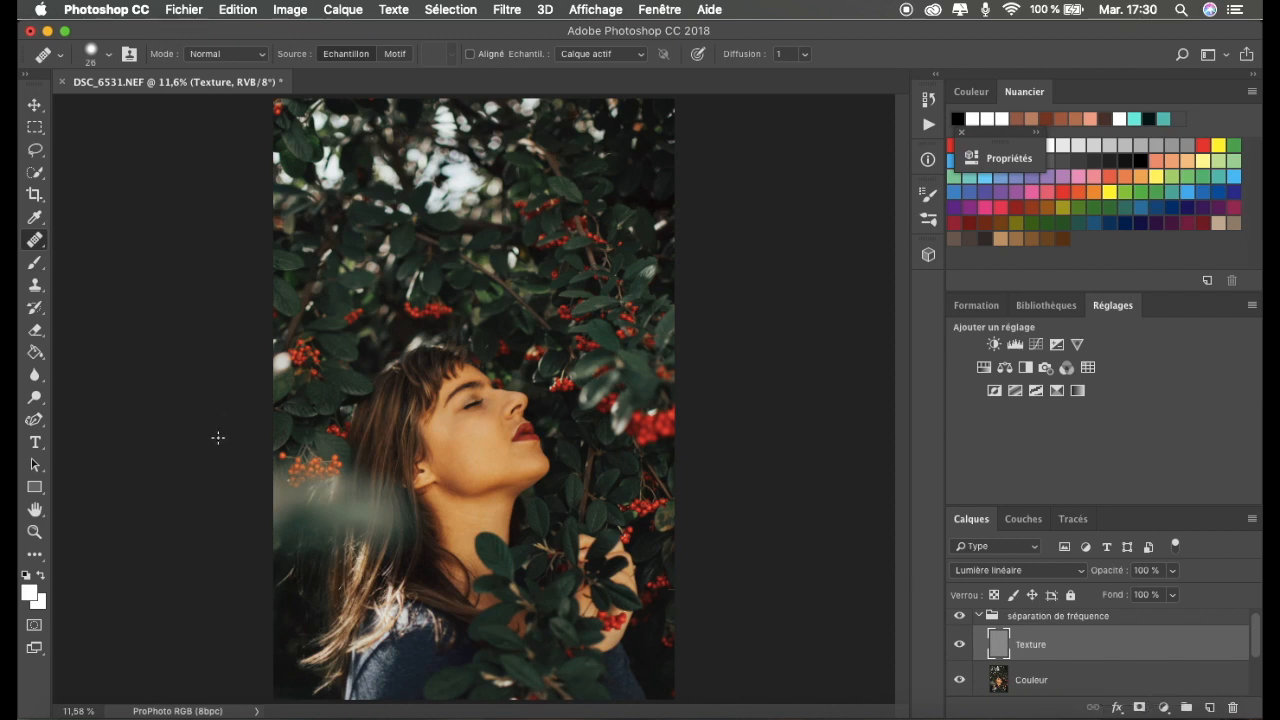
scroll(372, 431, down, 2)
scroll(372, 431, up, 3)
scroll(372, 431, down, 2)
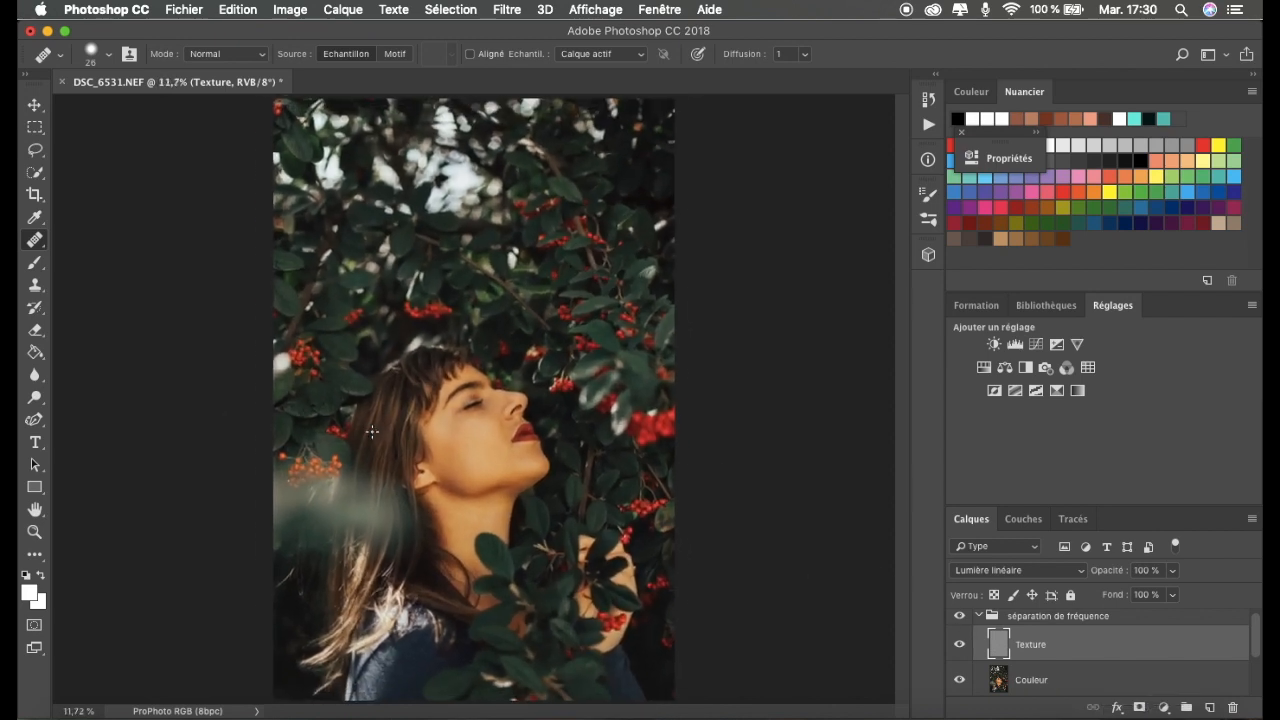
Duplicate the Couleur layer inside the "séparation de fréquence" group.
scroll(372, 431, up, 5)
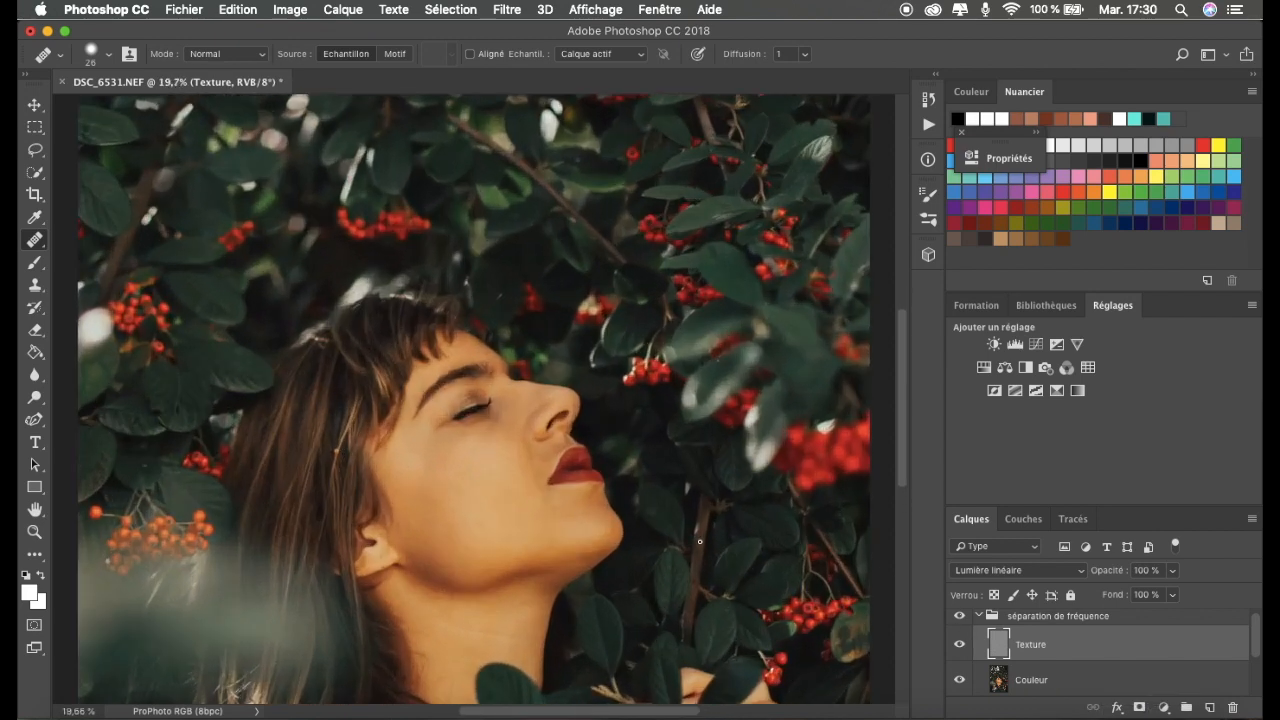
click(1092, 676)
key(super+j)
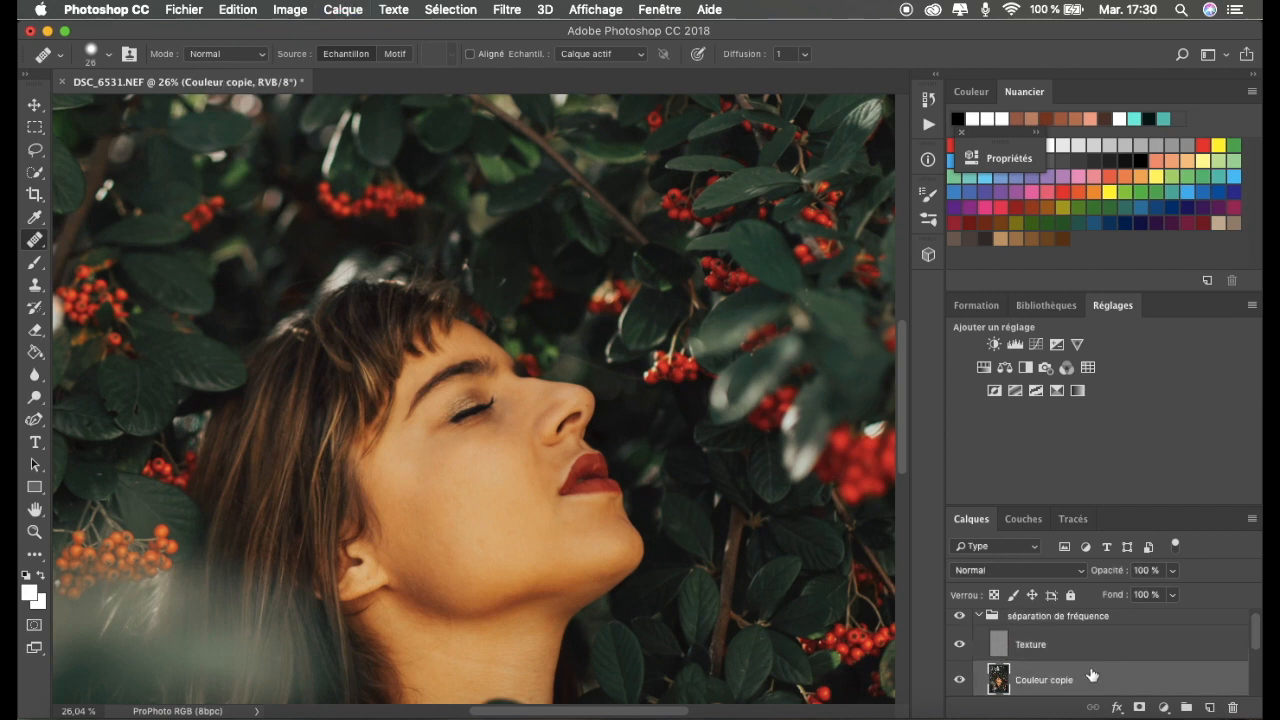
Examine the skin tones on the cheek, chin and neck up close.
scroll(663, 569, up, 4)
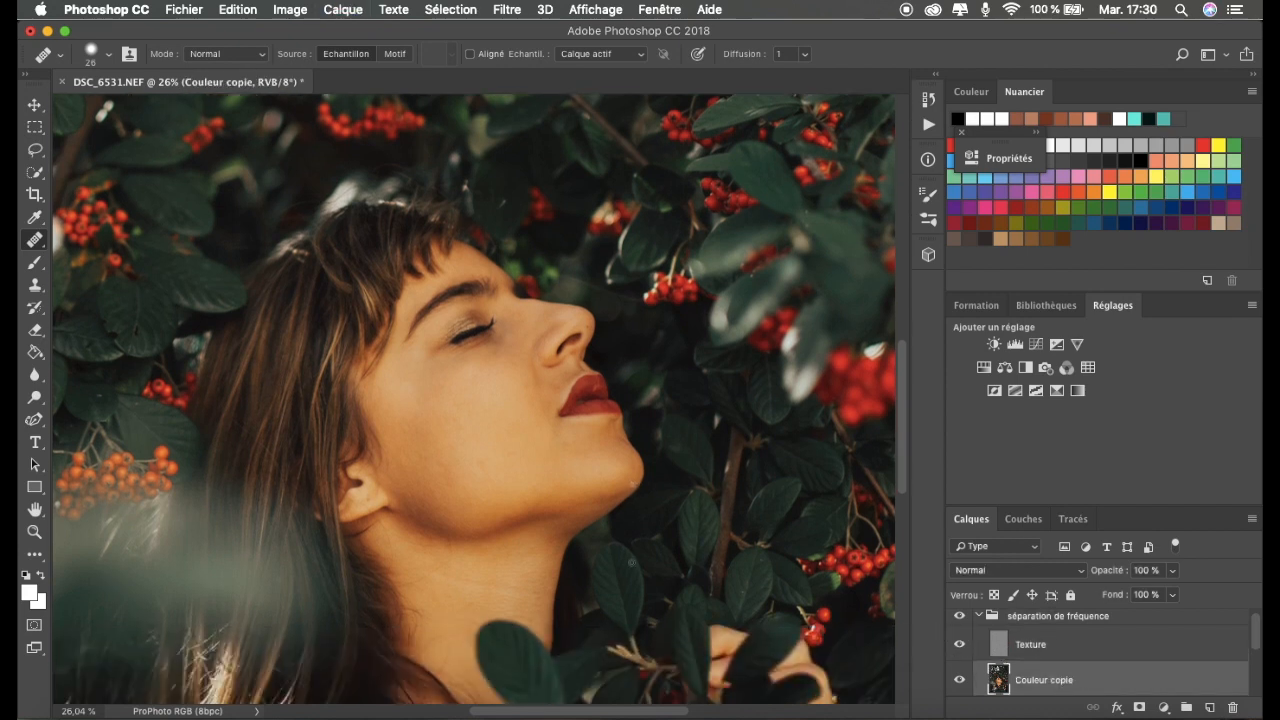
scroll(627, 553, up, 2)
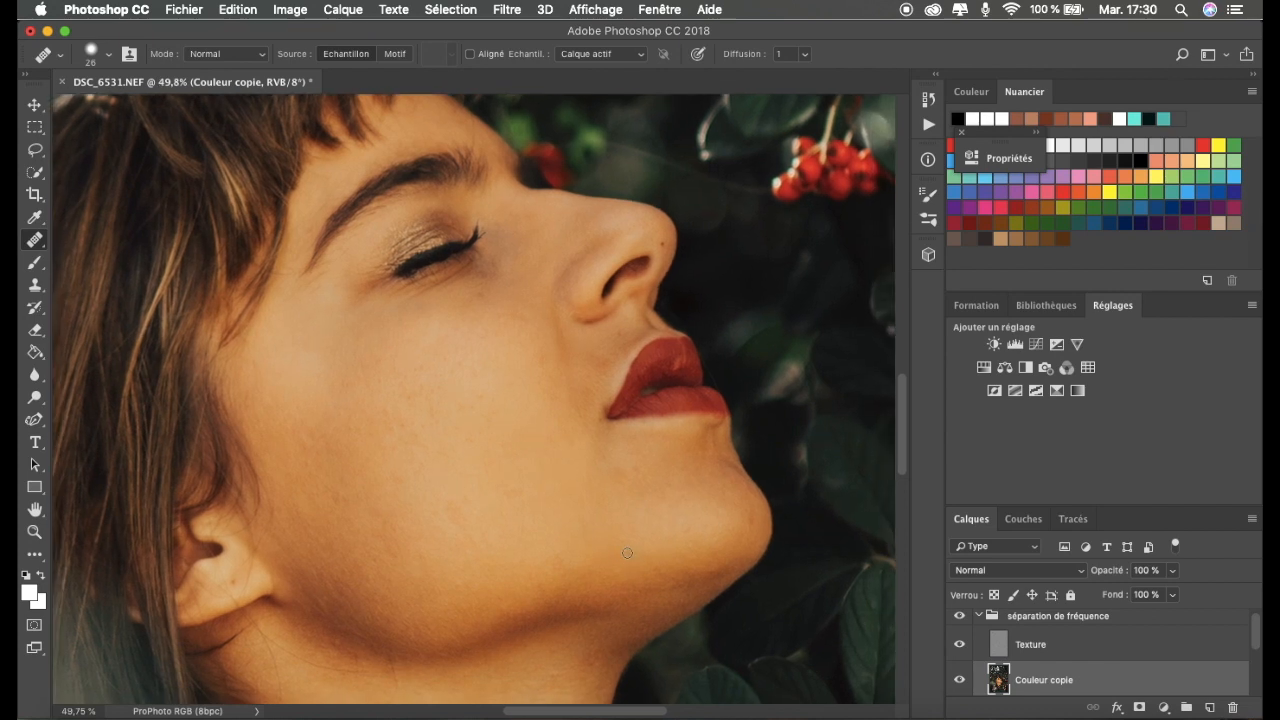
scroll(627, 553, up, 2)
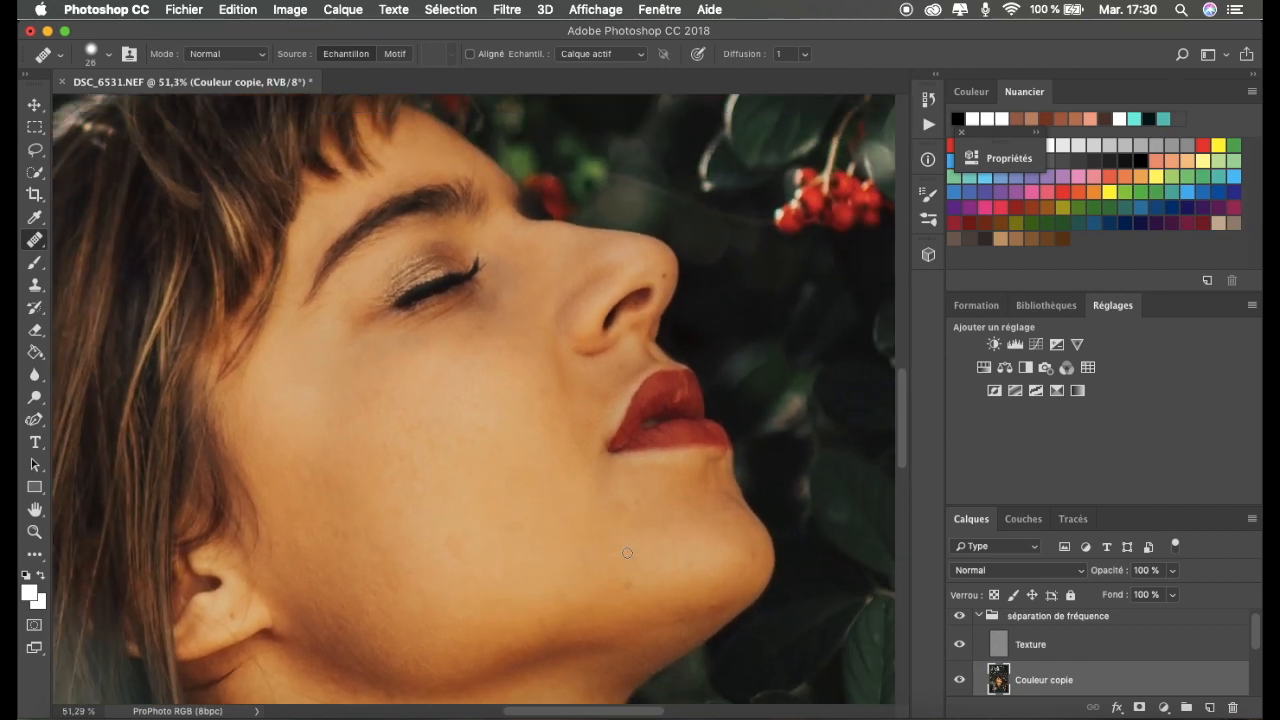
scroll(627, 553, up, 2)
scroll(627, 553, down, 5)
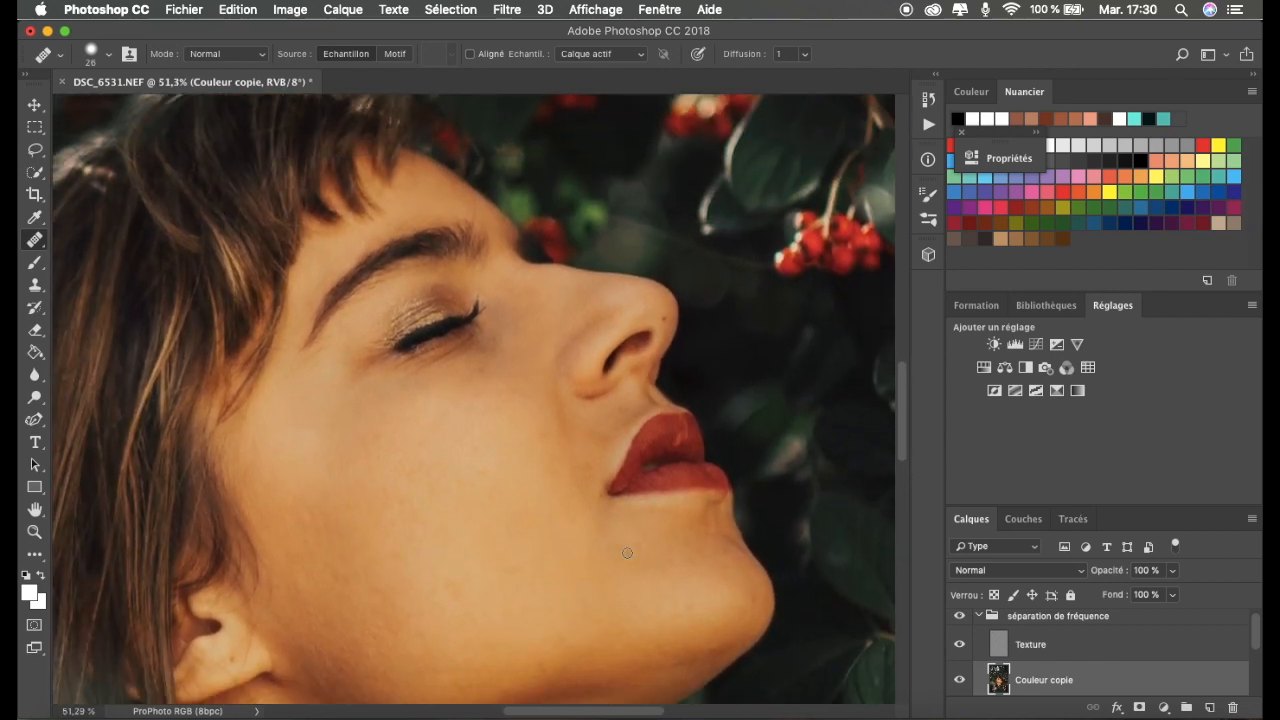
scroll(627, 553, down, 2)
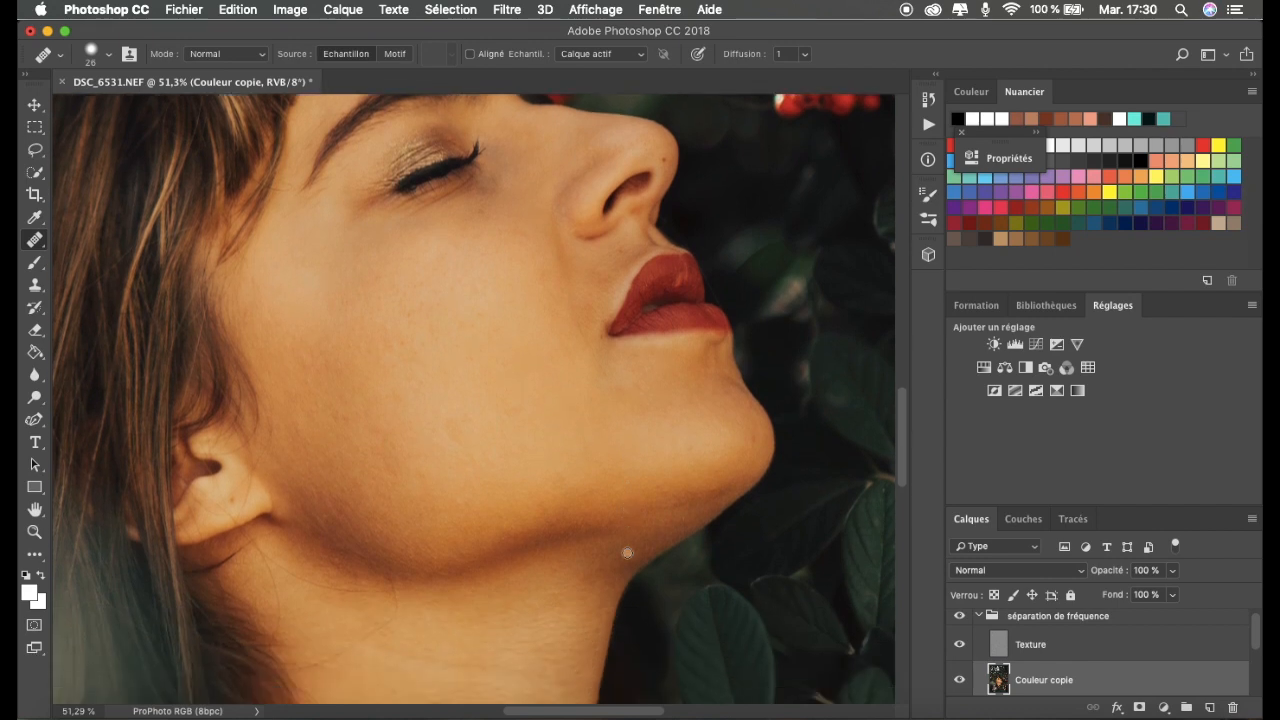
scroll(627, 553, up, 5)
scroll(627, 553, down, 5)
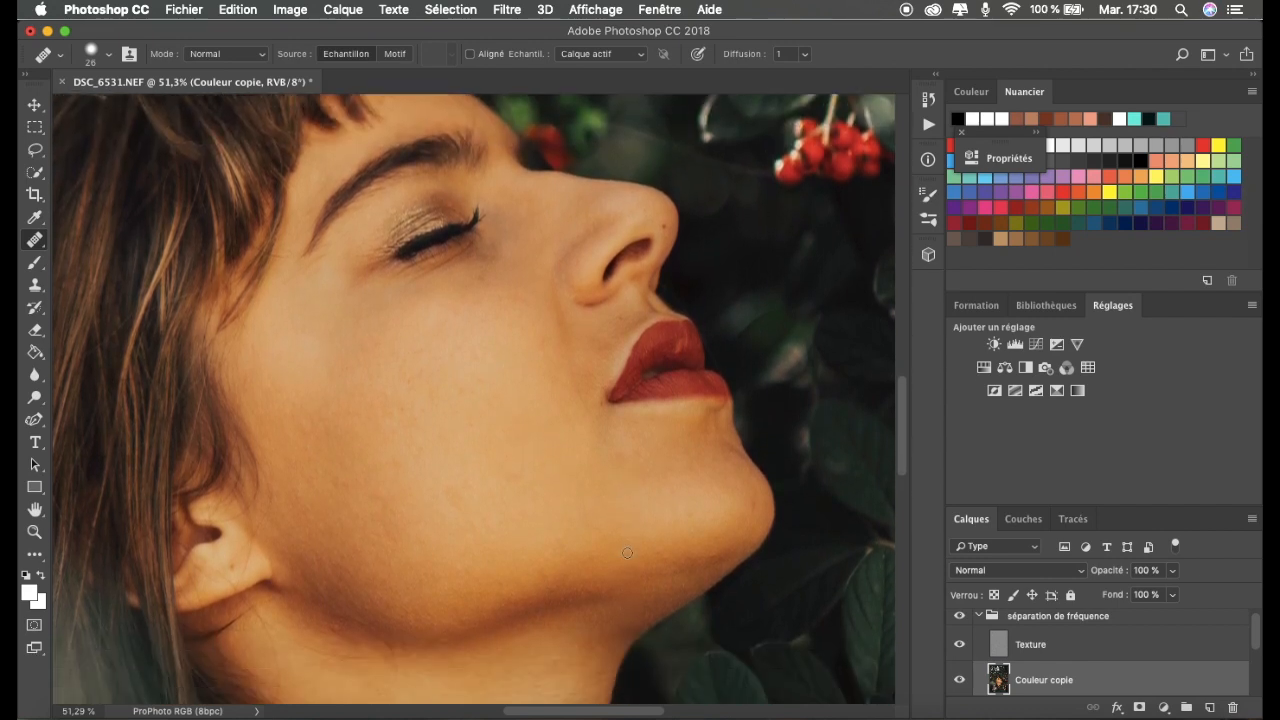
scroll(627, 553, up, 1)
scroll(627, 553, up, 2)
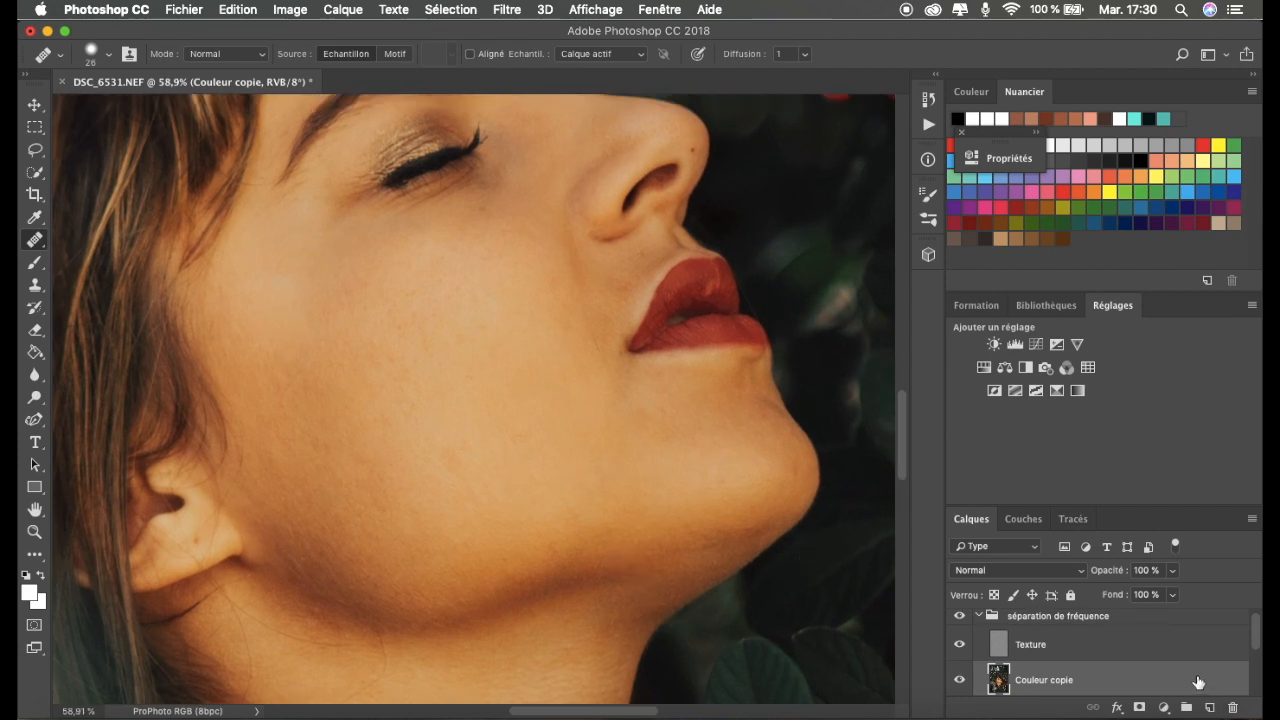
Convert the duplicated Couleur layer into a smart object.
scroll(1181, 678, down, 1)
scroll(1181, 678, up, 1)
right_click(1047, 684)
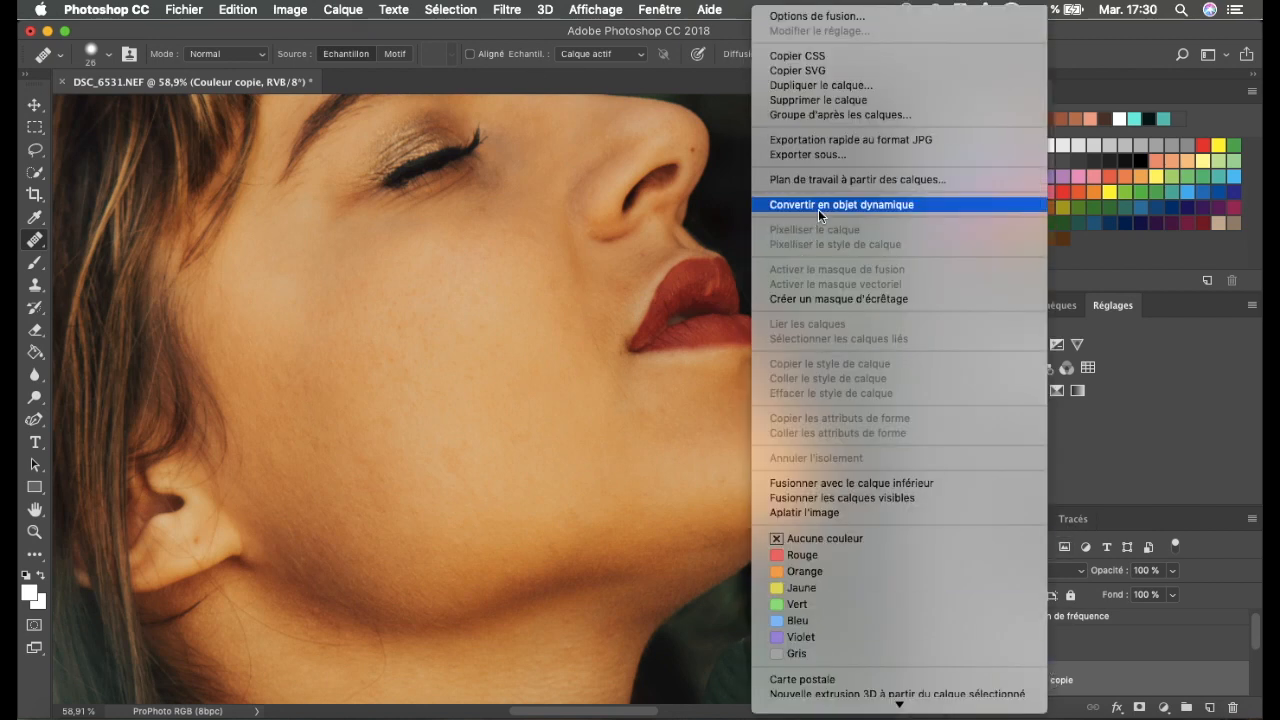
click(845, 206)
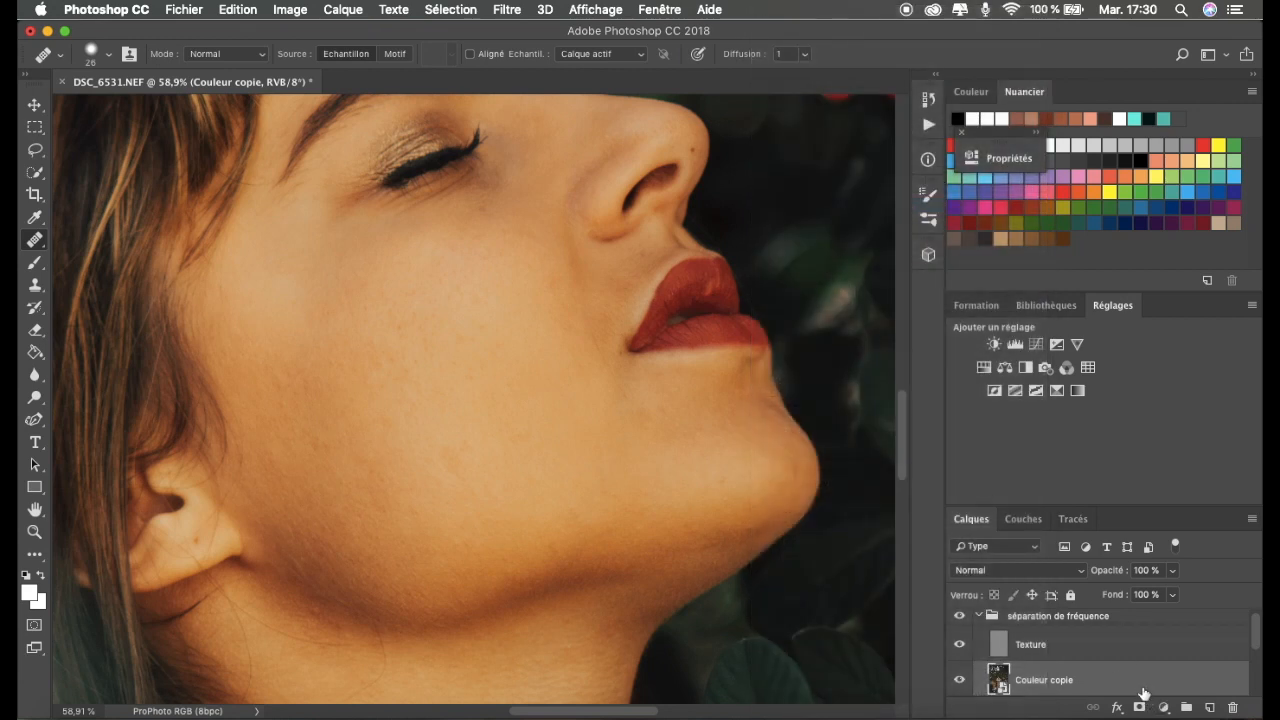
Apply a Gaussian Blur (Flou gaussien) with a radius of 10.1 pixels to the Couleur copie smart object.
click(500, 10)
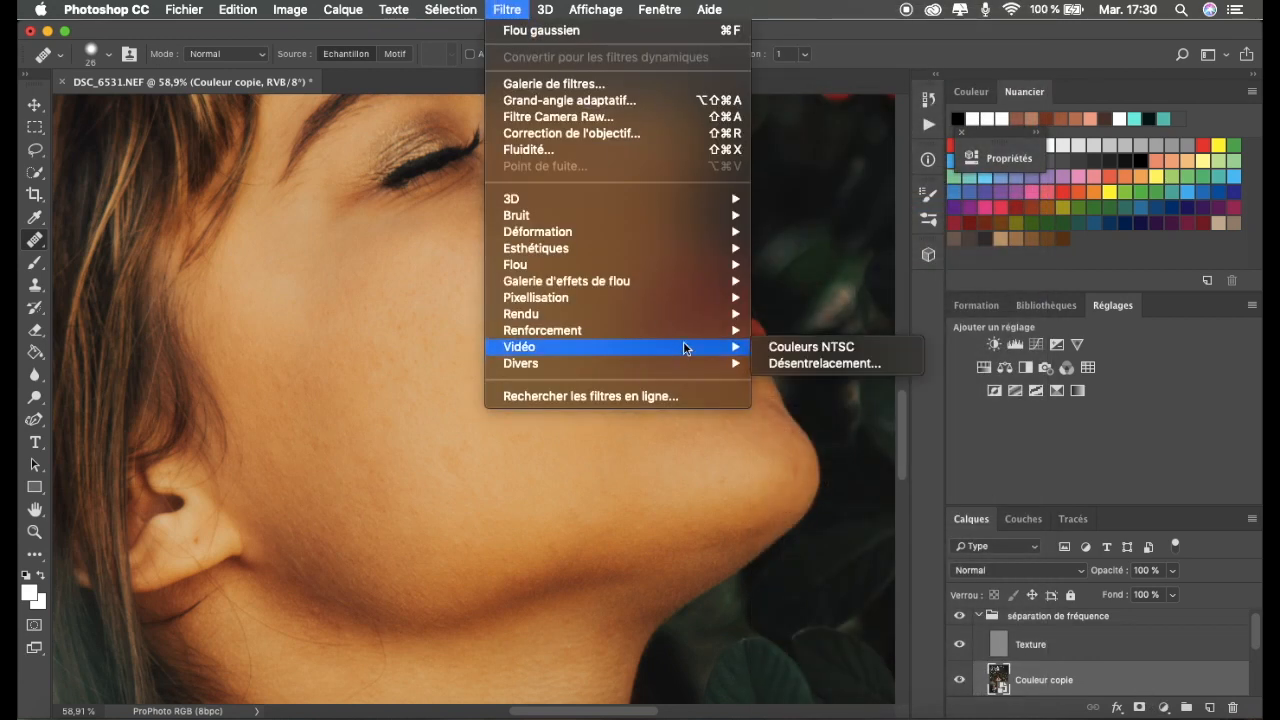
mouse_move(703, 265)
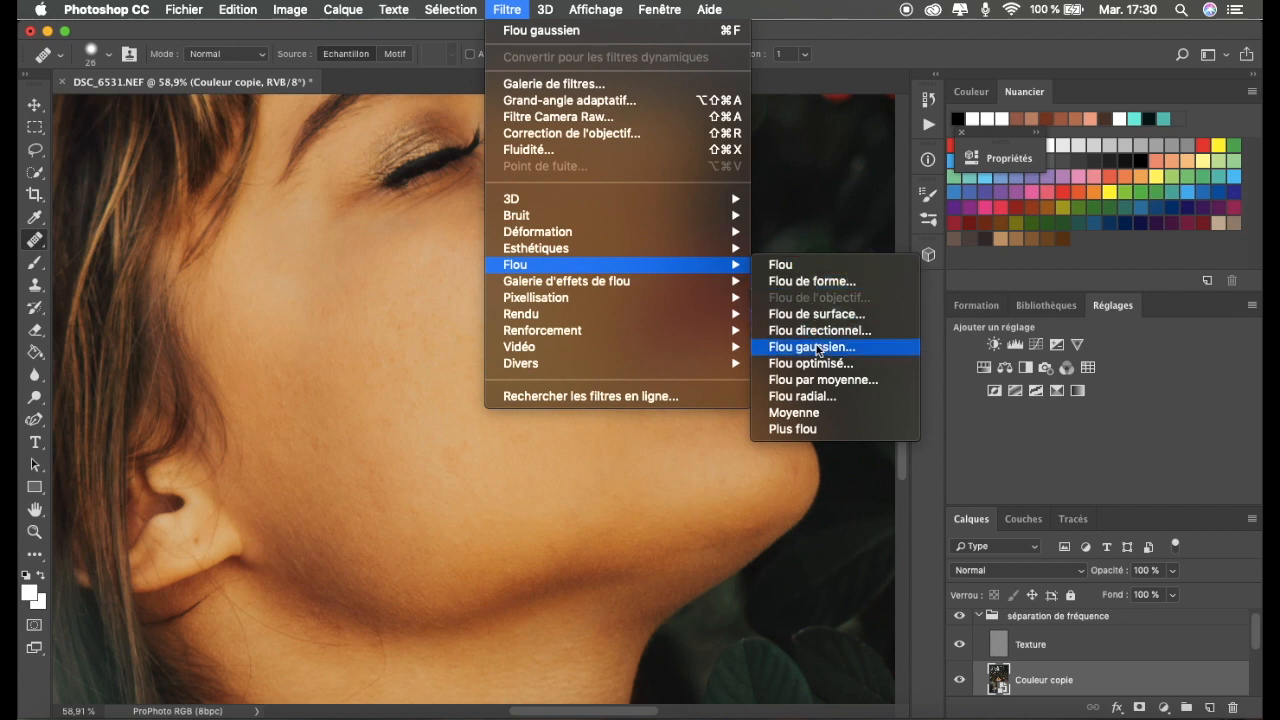
click(816, 350)
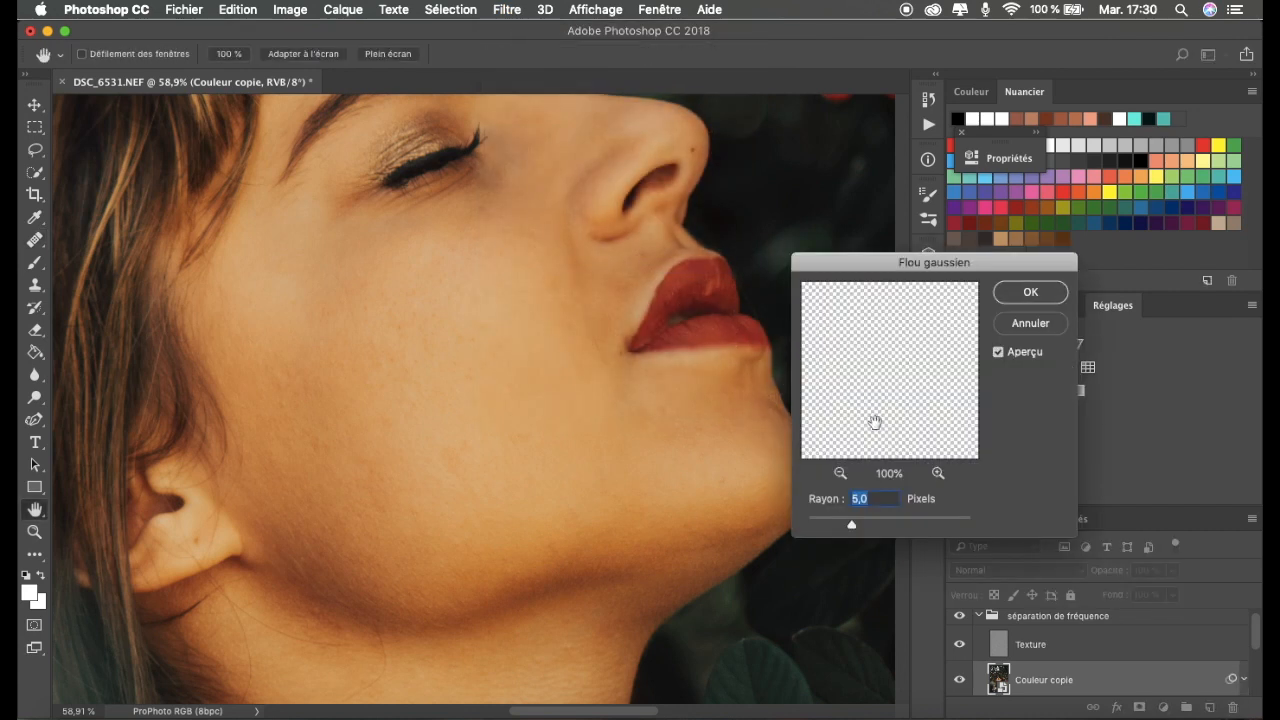
drag(851, 524, 874, 527)
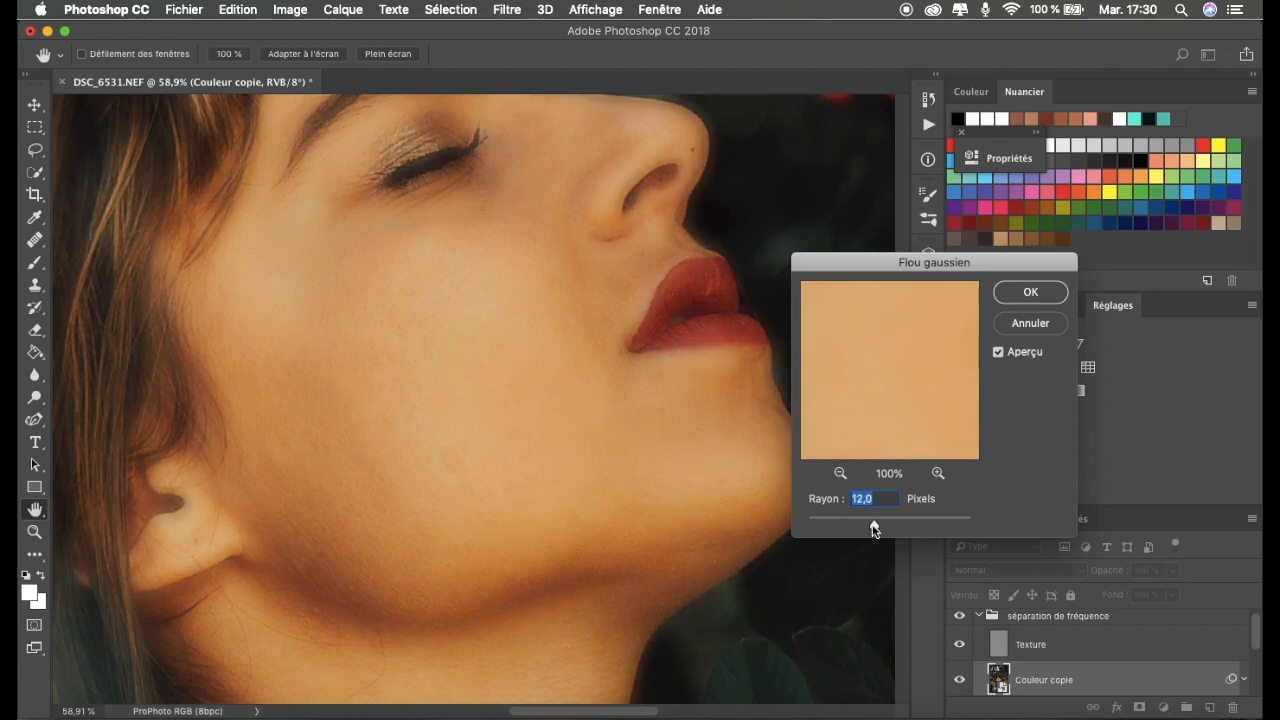
drag(878, 532, 877, 533)
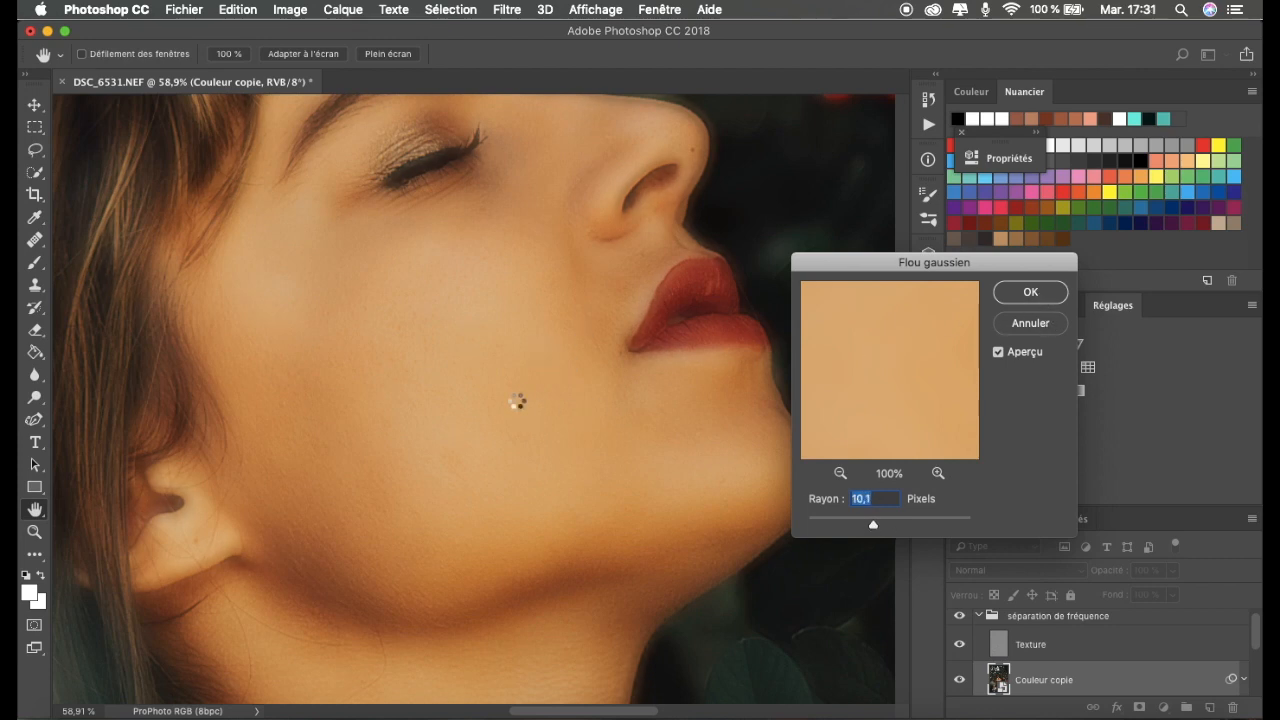
key(Return)
key(j)
Check the blur on the whole portrait and add a white layer mask to the Couleur copie layer.
scroll(517, 396, down, 1)
scroll(517, 396, down, 6)
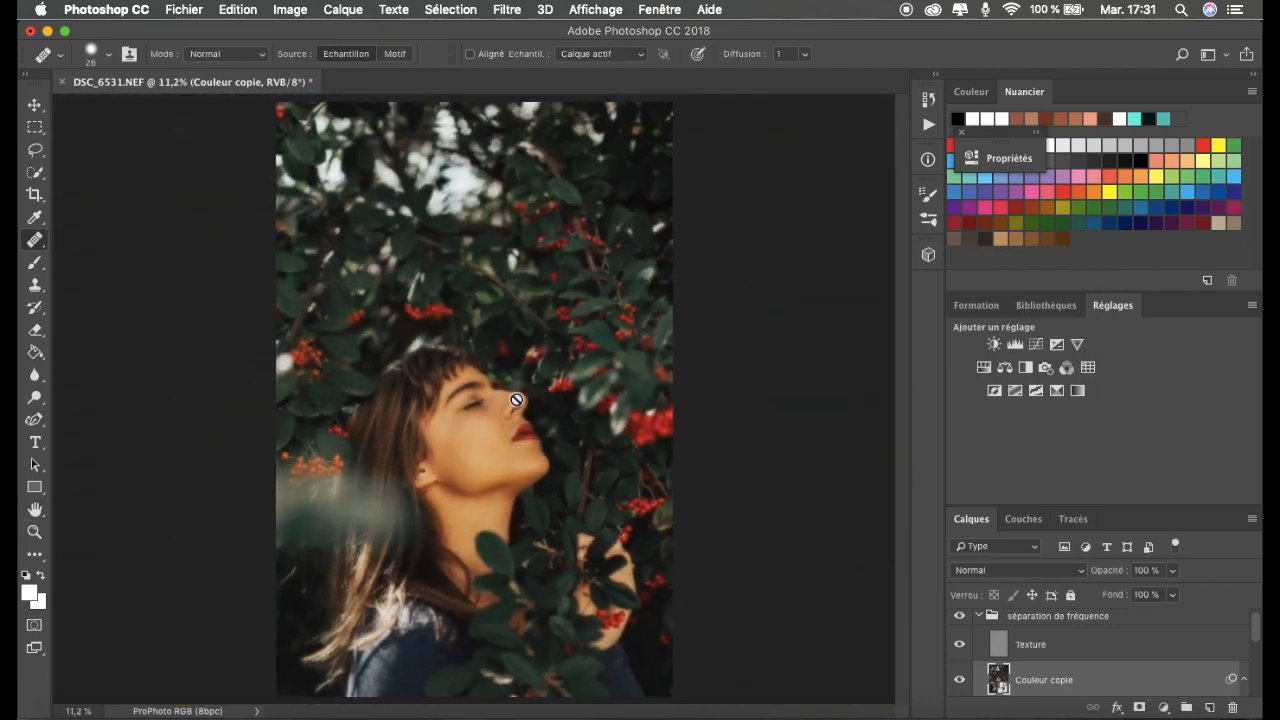
scroll(517, 399, up, 3)
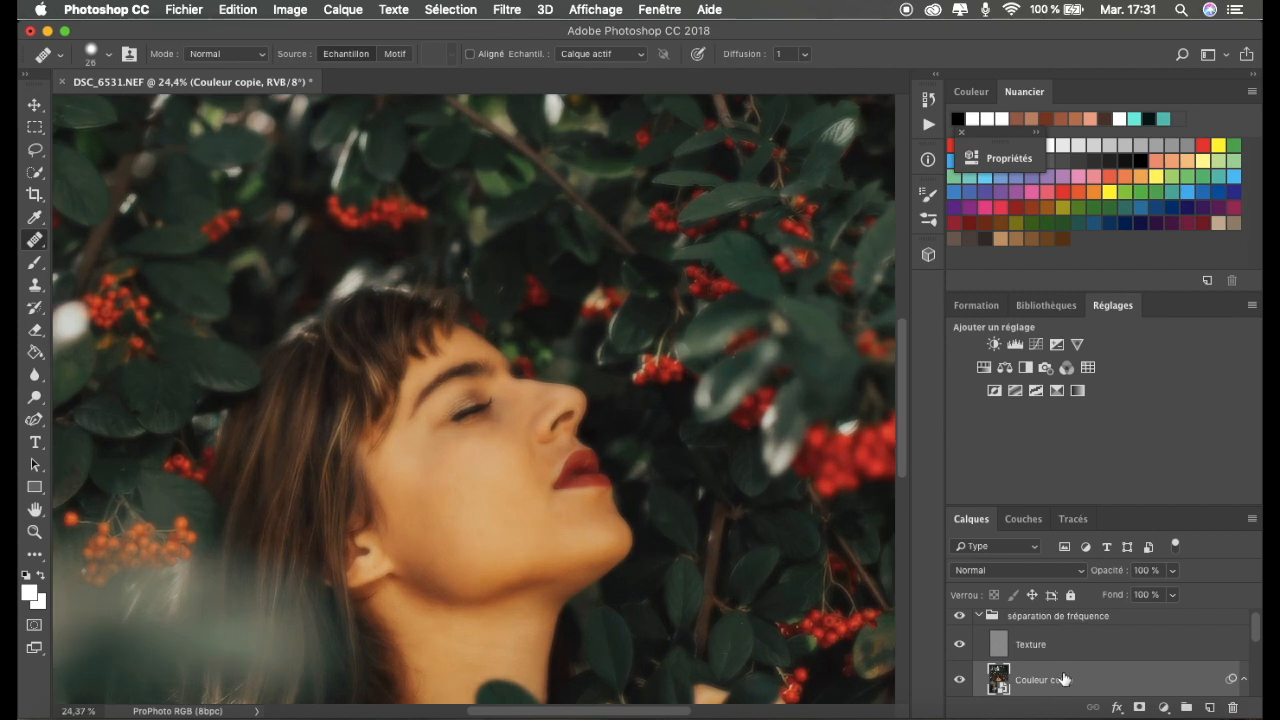
scroll(1062, 680, down, 2)
click(1140, 707)
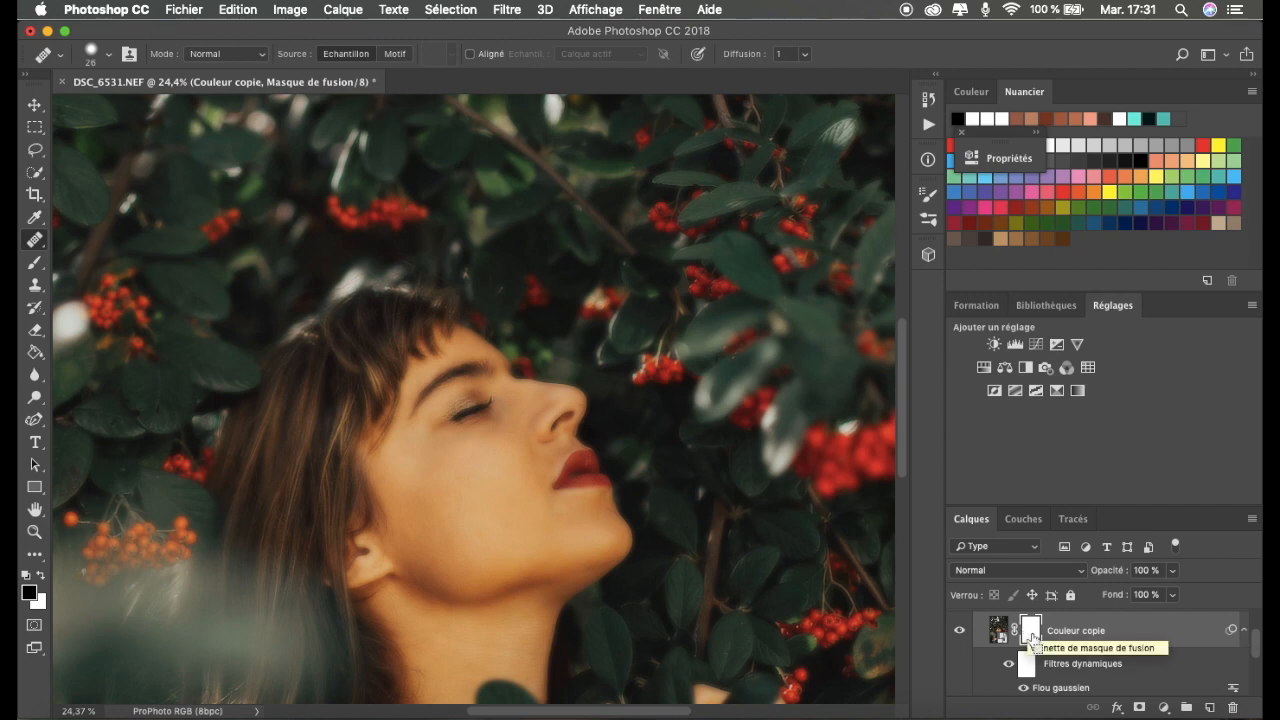
Invert the Couleur copie layer mask to black so the blurred skin is hidden.
key(super+i)
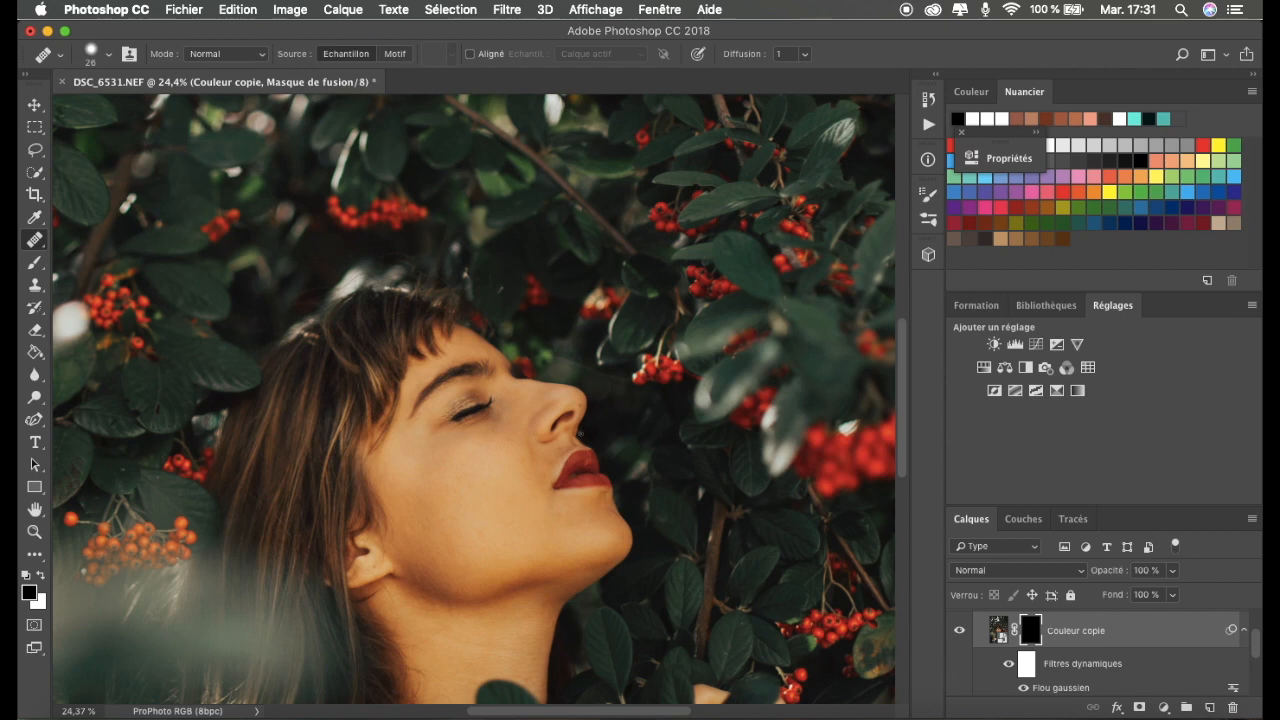
key(super+0)
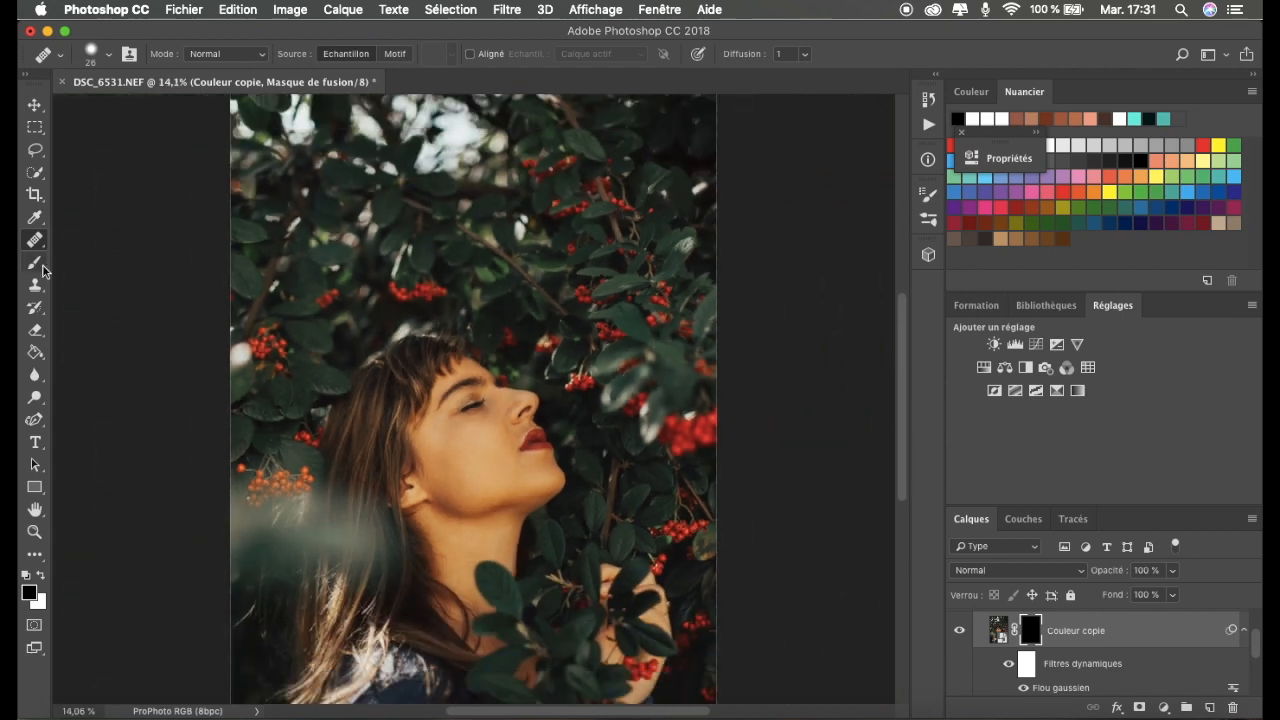
Activate the Brush tool (Pinceau) and set its flow to 6 %.
click(42, 264)
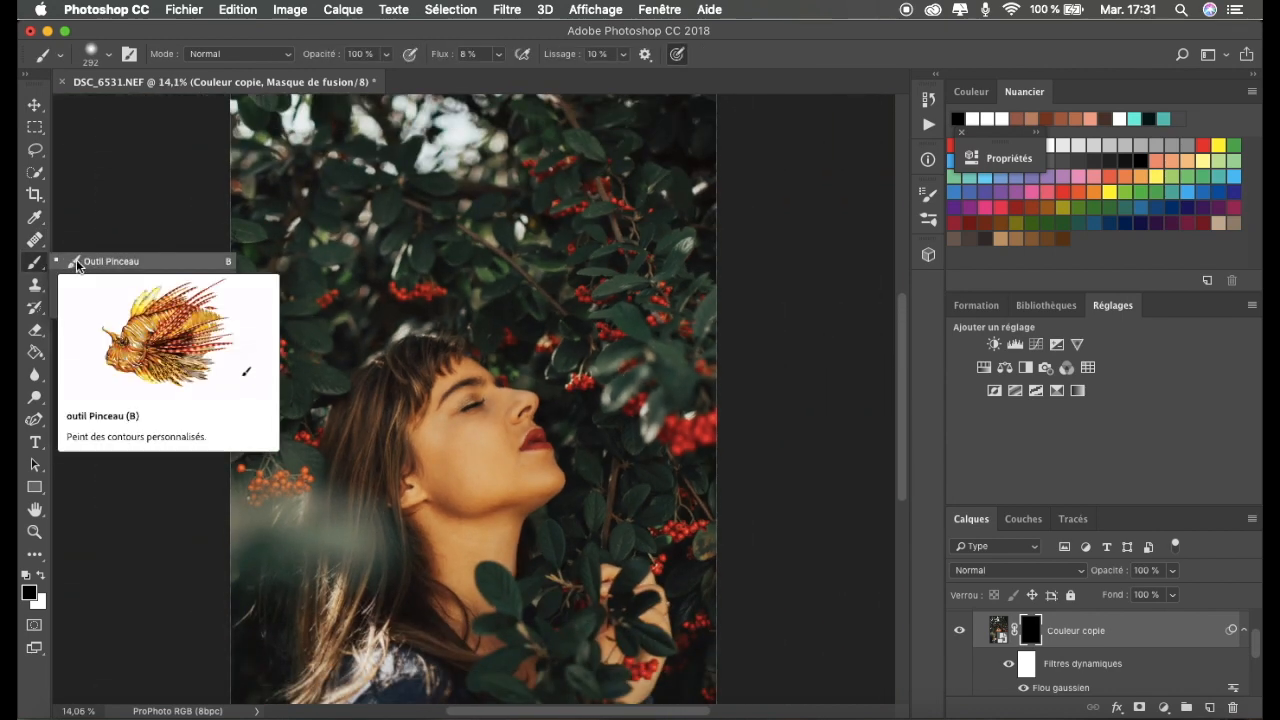
click(499, 56)
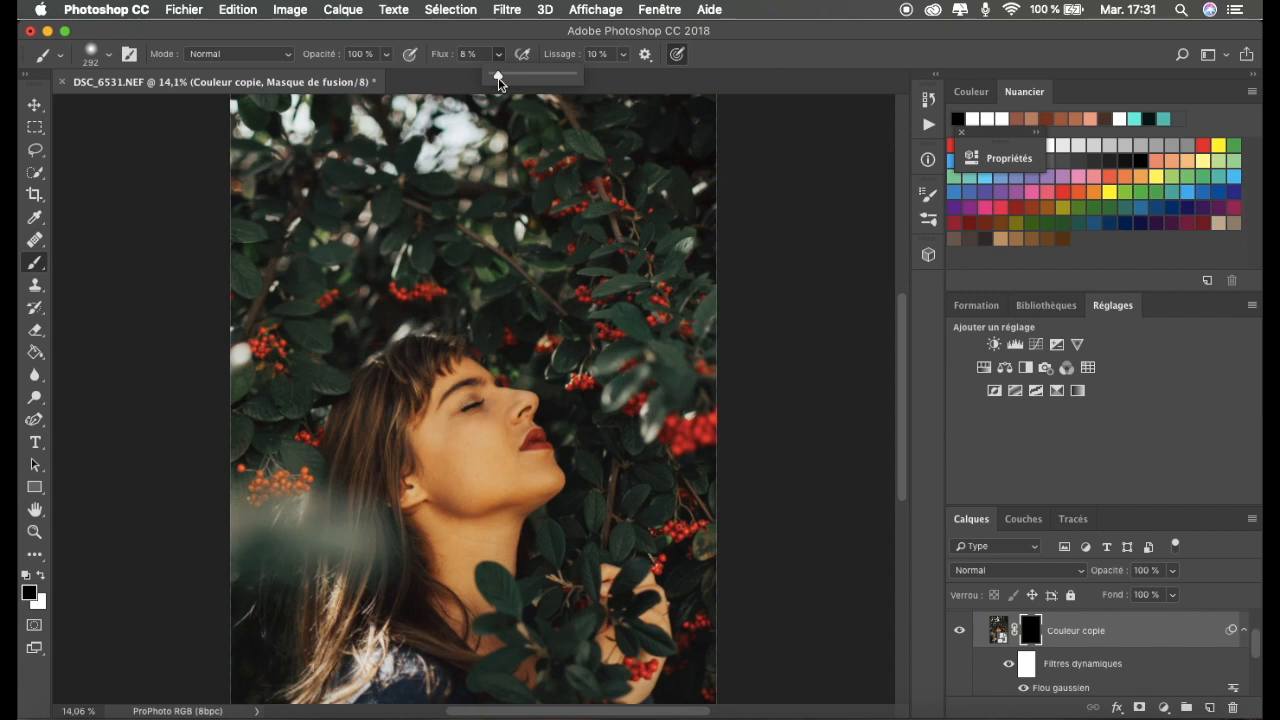
drag(496, 79, 498, 81)
Set the brush size to 148 px for working on the face.
click(107, 56)
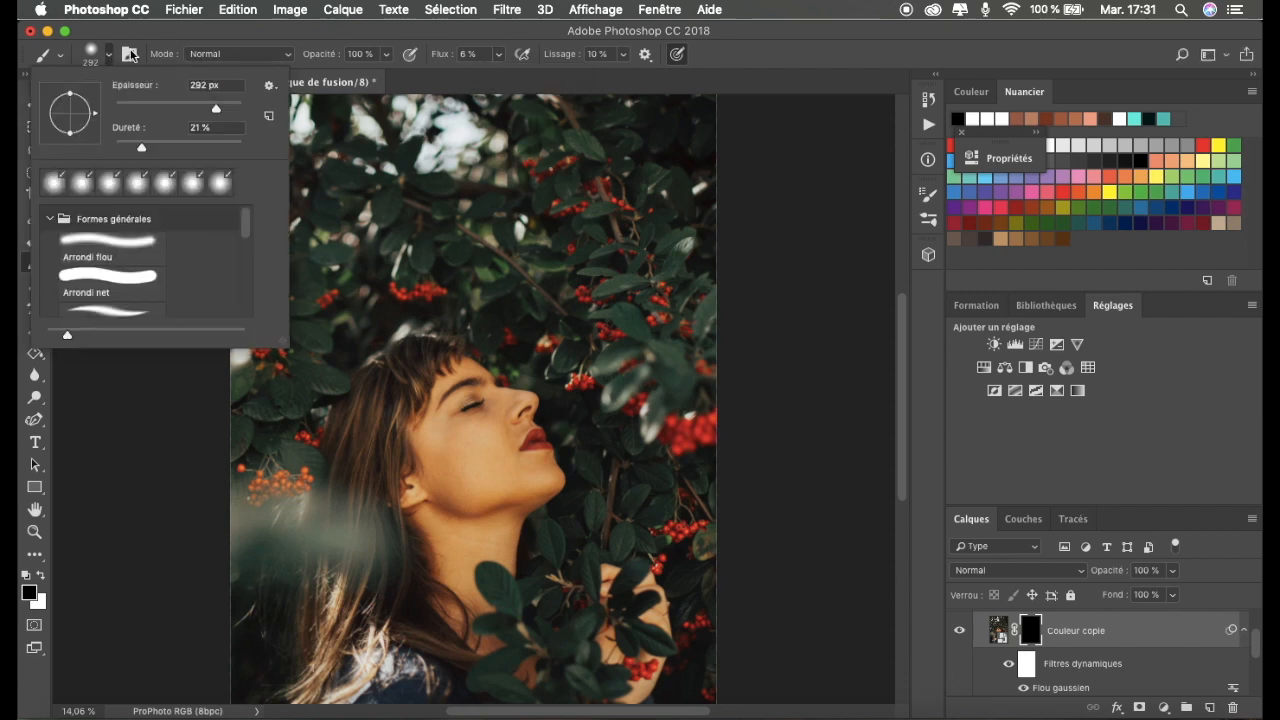
scroll(506, 435, up, 3)
scroll(506, 435, up, 2)
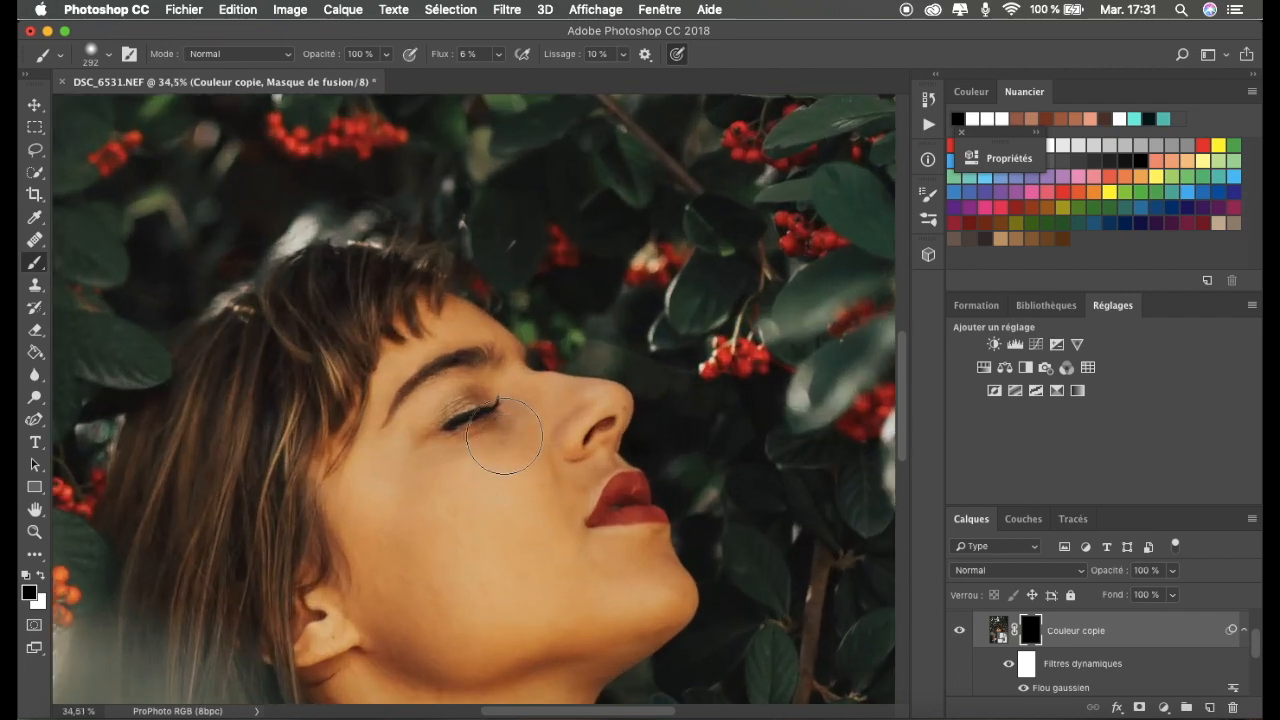
click(108, 58)
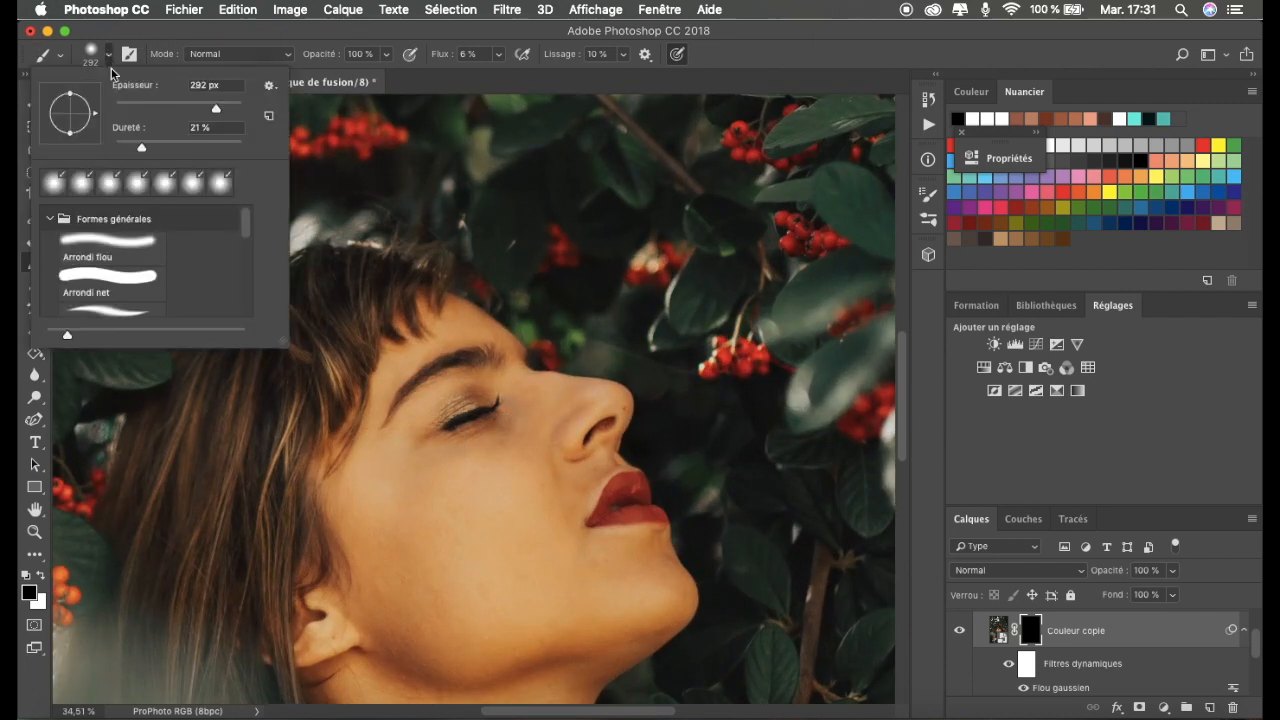
drag(216, 108, 194, 108)
key(Return)
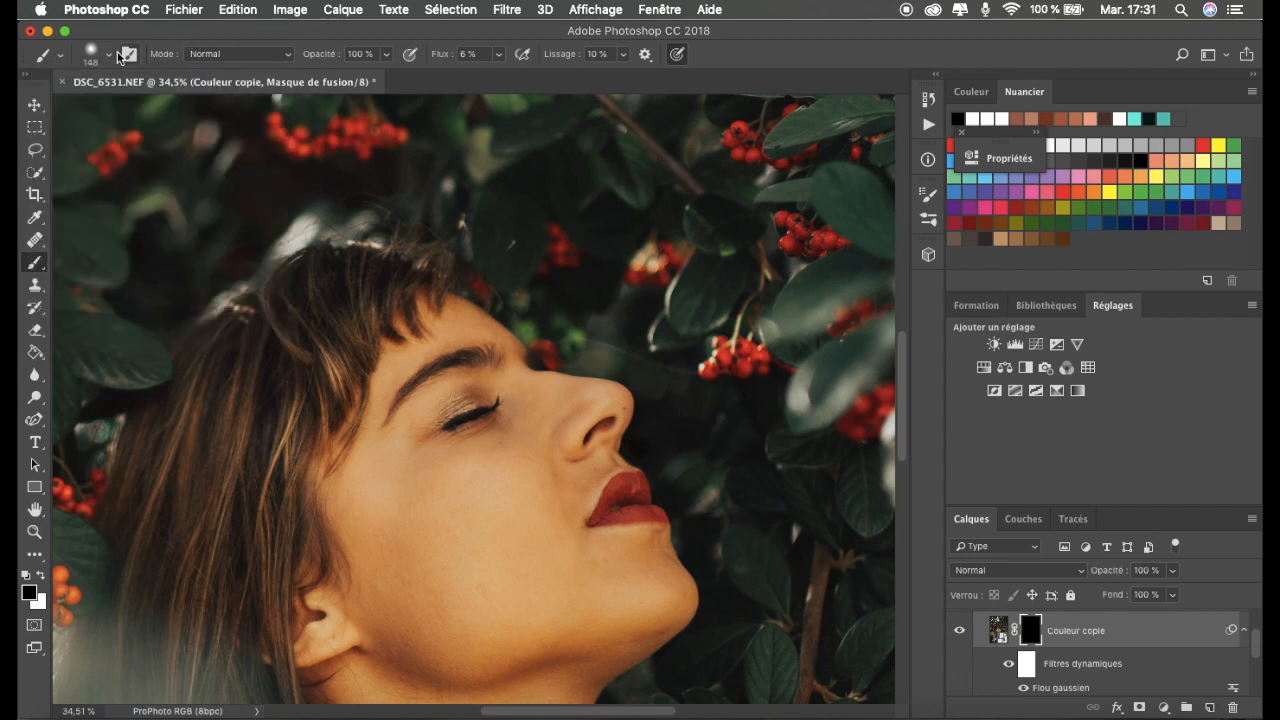
click(112, 58)
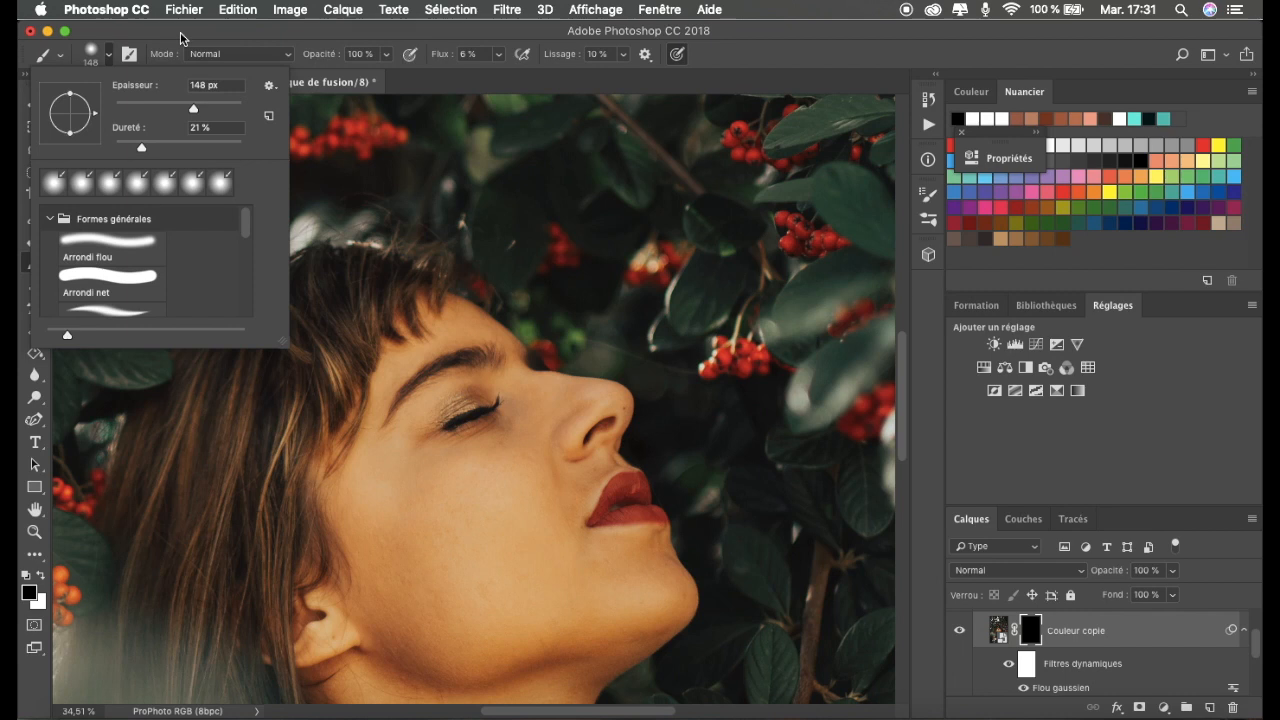
key(Return)
Make white the foreground colour and paint on the Couleur copie mask over the cheek to reveal the blur.
scroll(449, 557, up, 5)
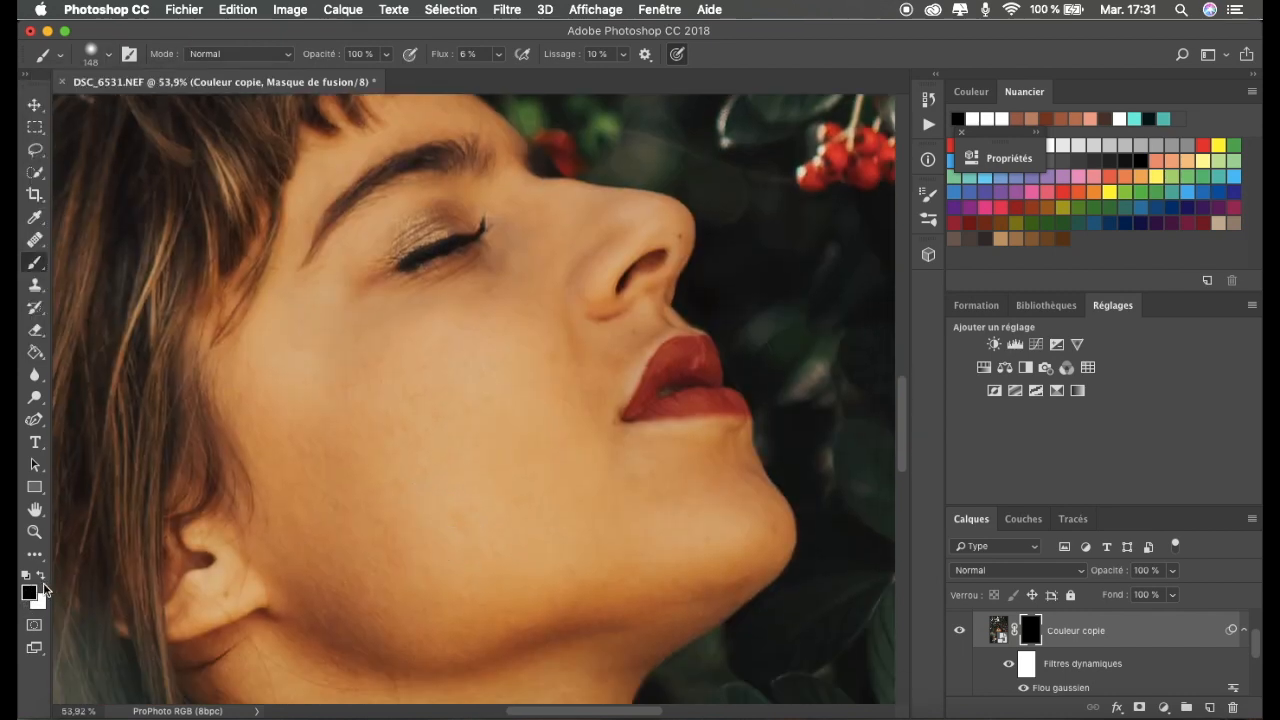
click(42, 576)
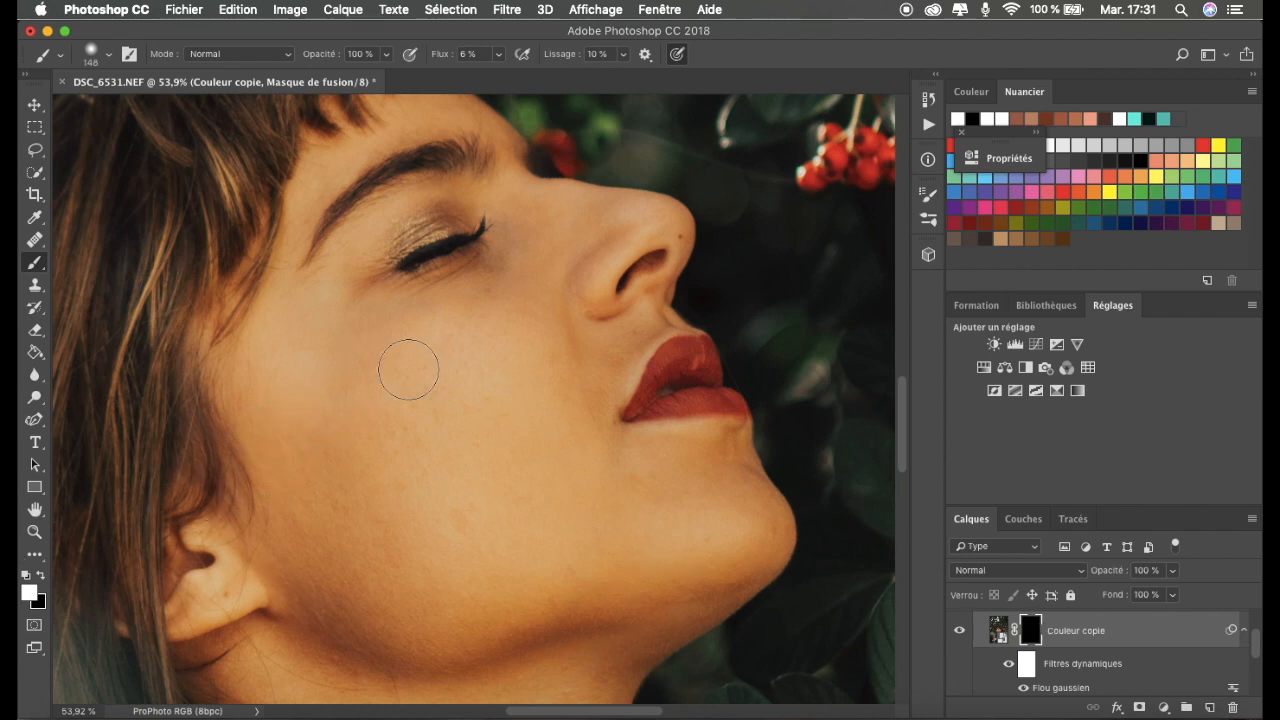
scroll(480, 355, up, 3)
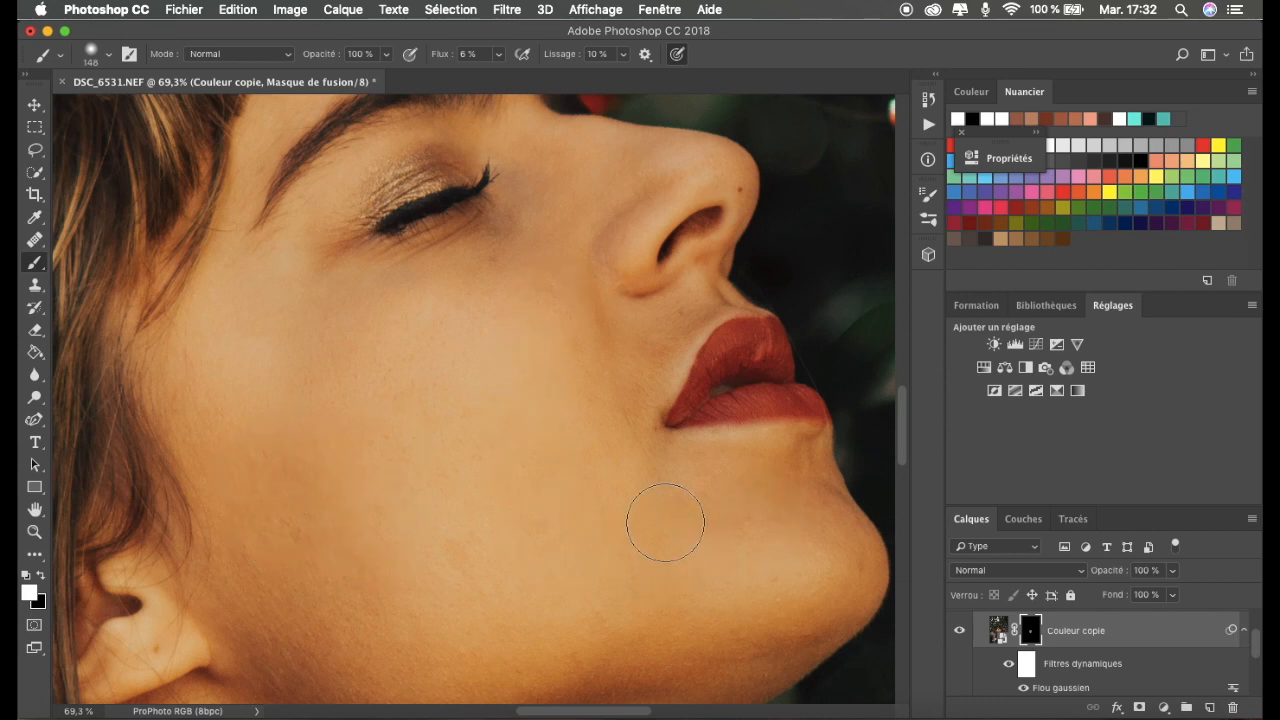
Reduce the brush size to 47 px and paint the mask over uneven tones on the cheek and around the eye.
click(109, 57)
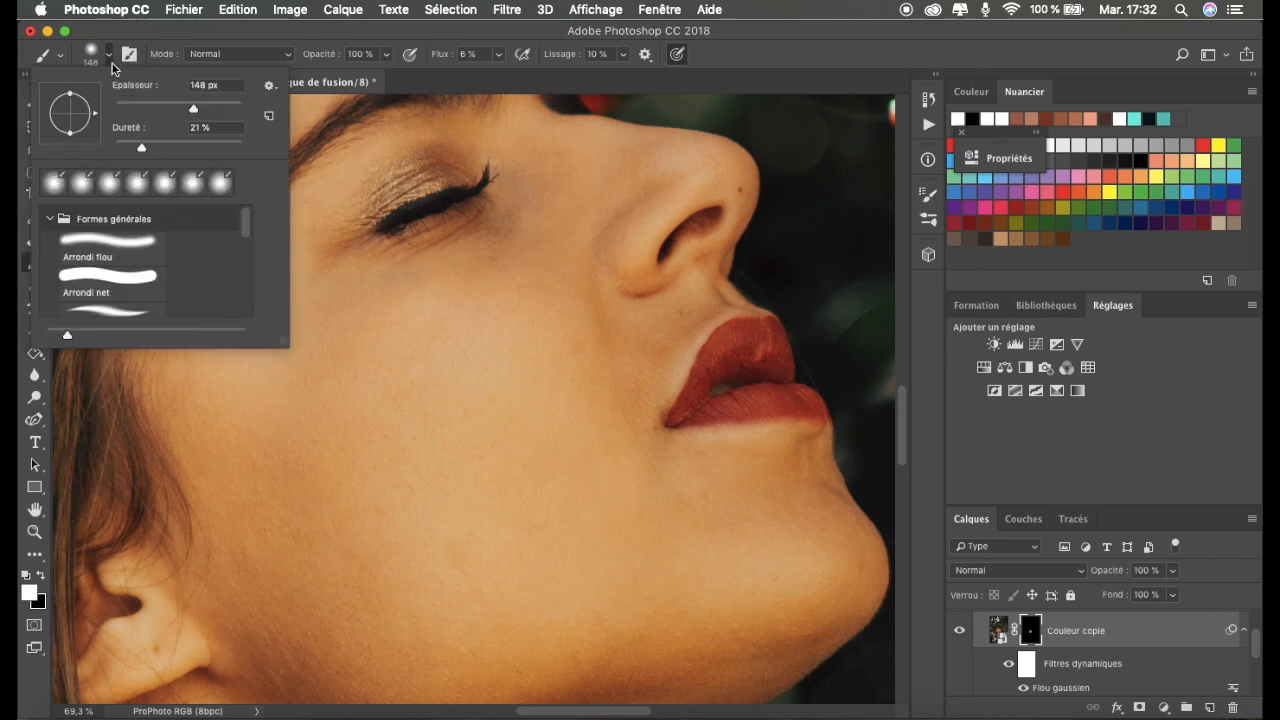
click(146, 104)
click(155, 36)
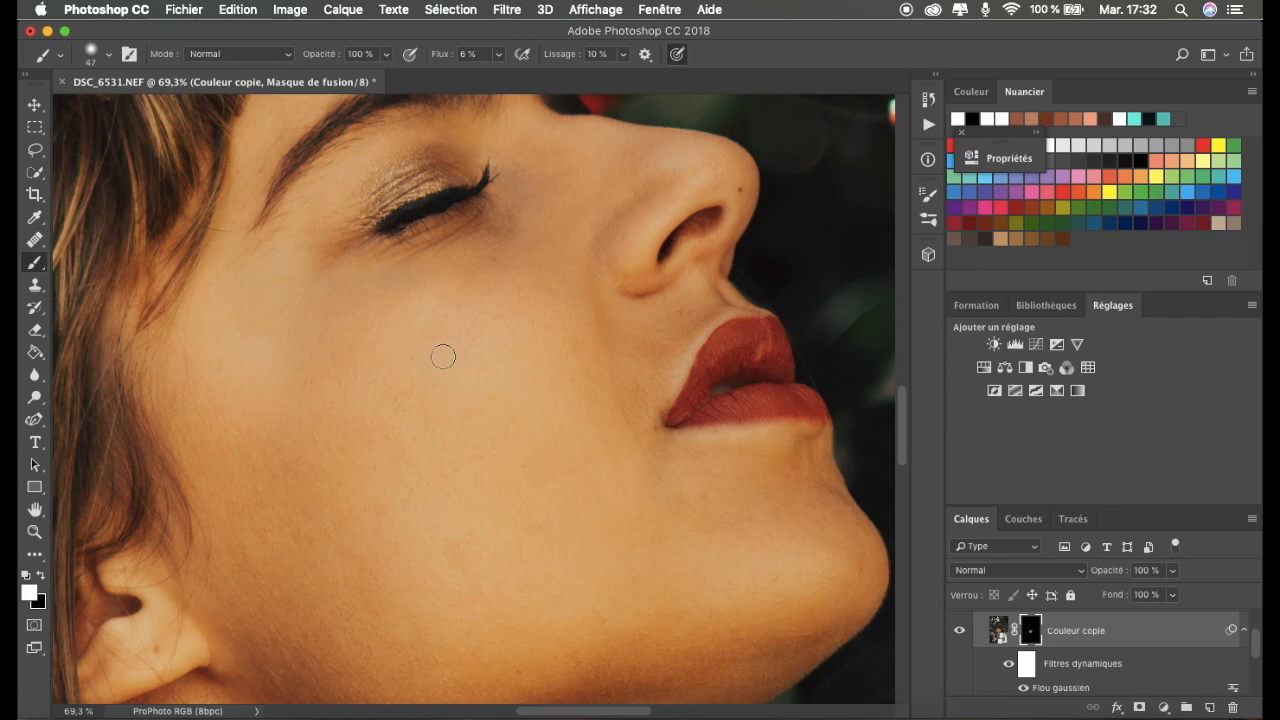
scroll(443, 351, down, 5)
scroll(521, 467, up, 3)
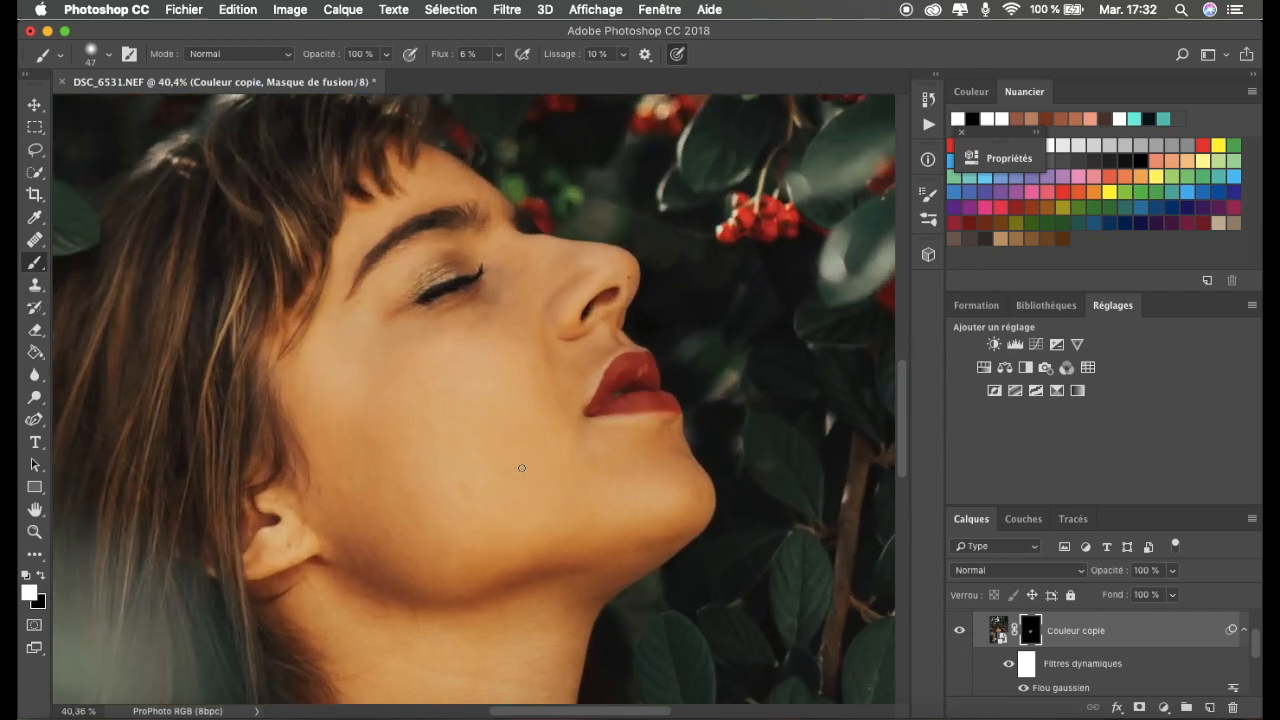
scroll(374, 319, up, 3)
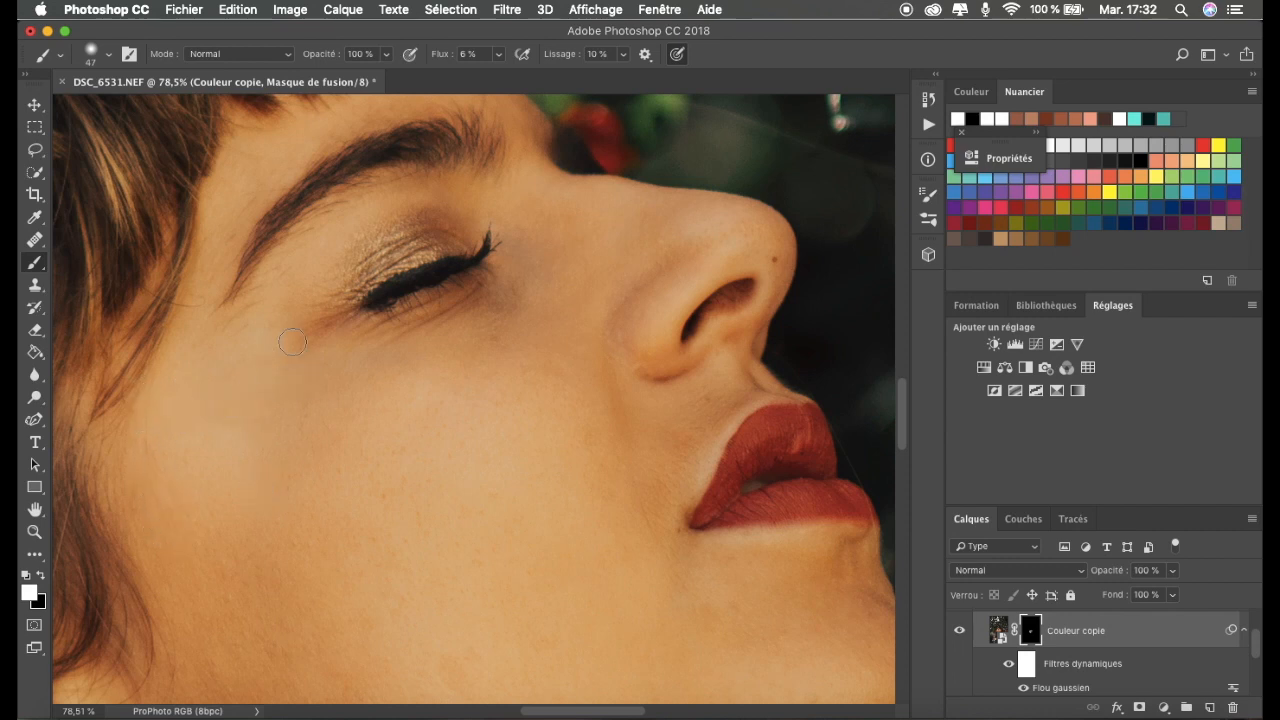
scroll(270, 304, up, 5)
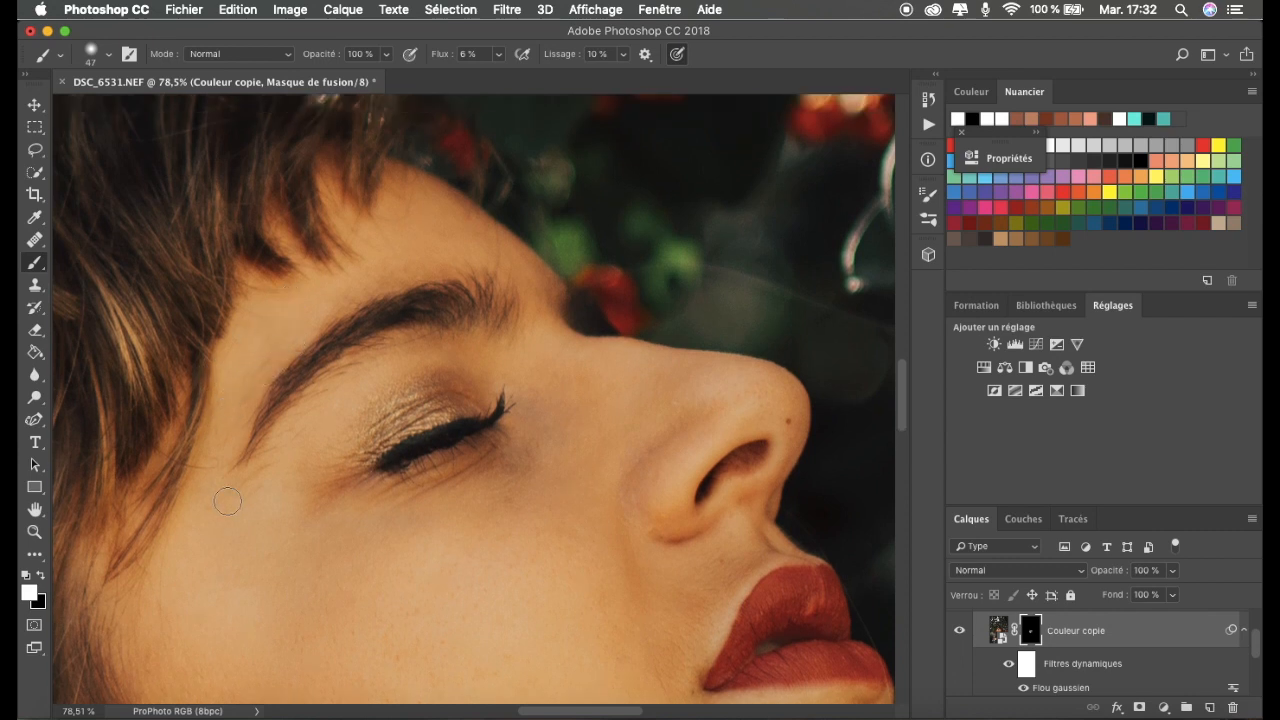
scroll(430, 310, up, 3)
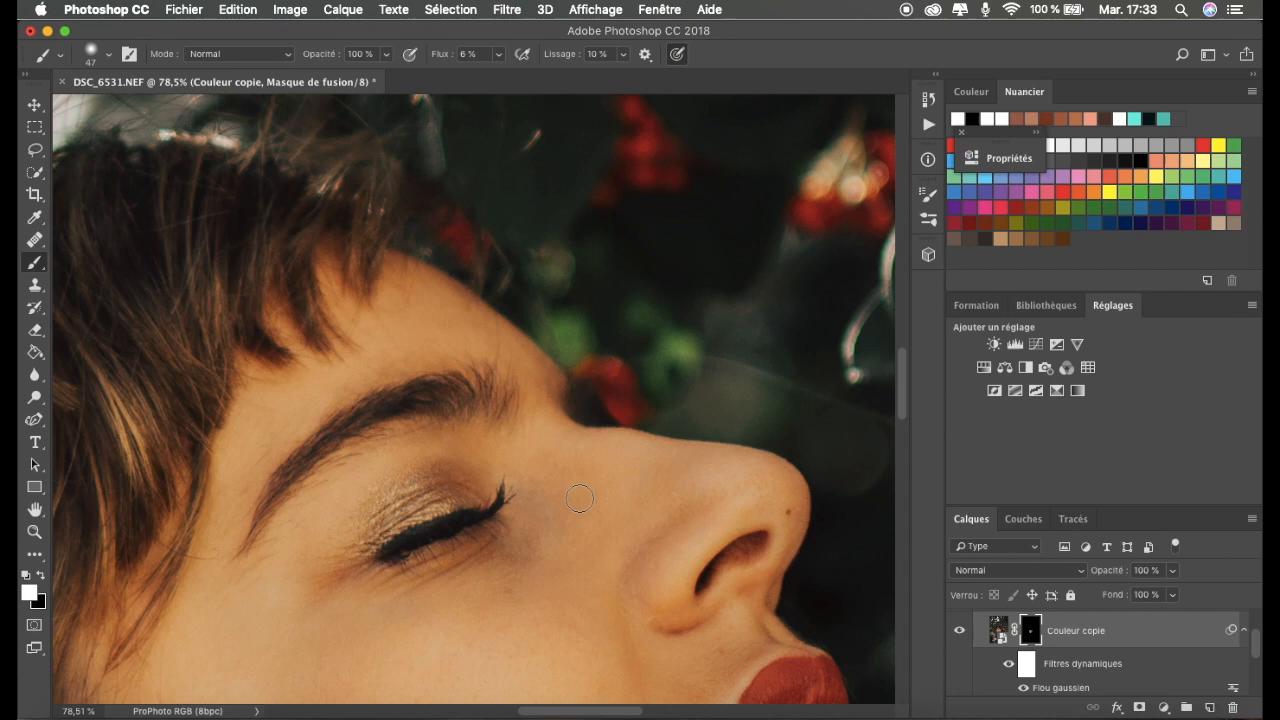
Compare the whole portrait with the Couleur copie layer hidden and shown.
key(super+minus)
key(super+minus)
key(super+minus)
key(super+minus)
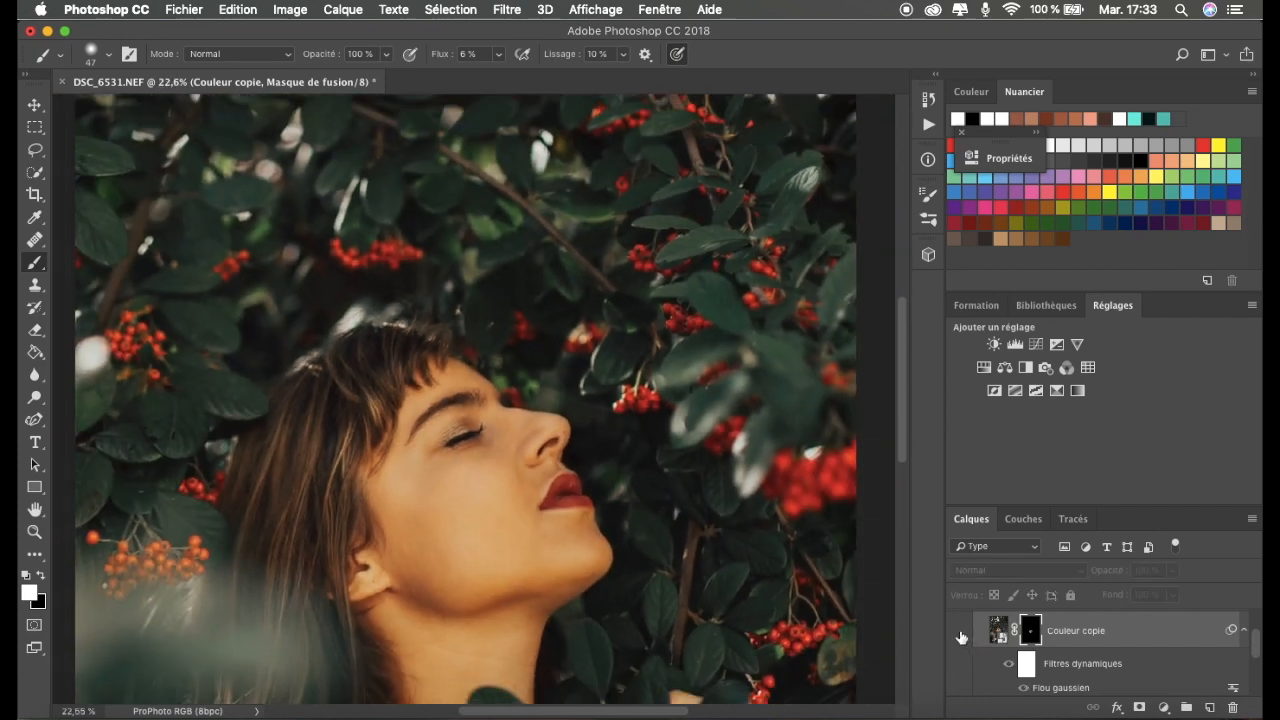
key(super+minus)
key(super+minus)
key(super+minus)
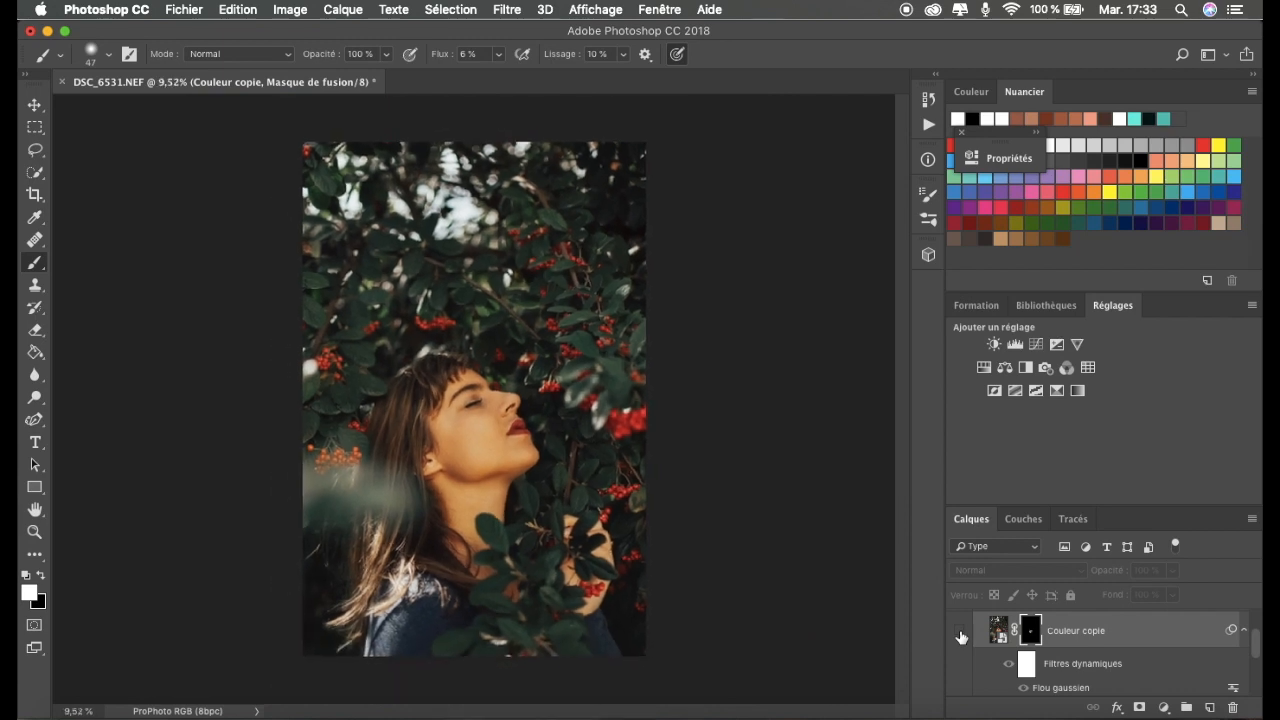
key(super+plus)
key(super+plus)
key(super+plus)
click(961, 633)
click(961, 633)
Raise the brush flow to 48 % and the brush size to 112 px for smoothing the neck.
scroll(746, 603, up, 3)
scroll(735, 602, down, 4)
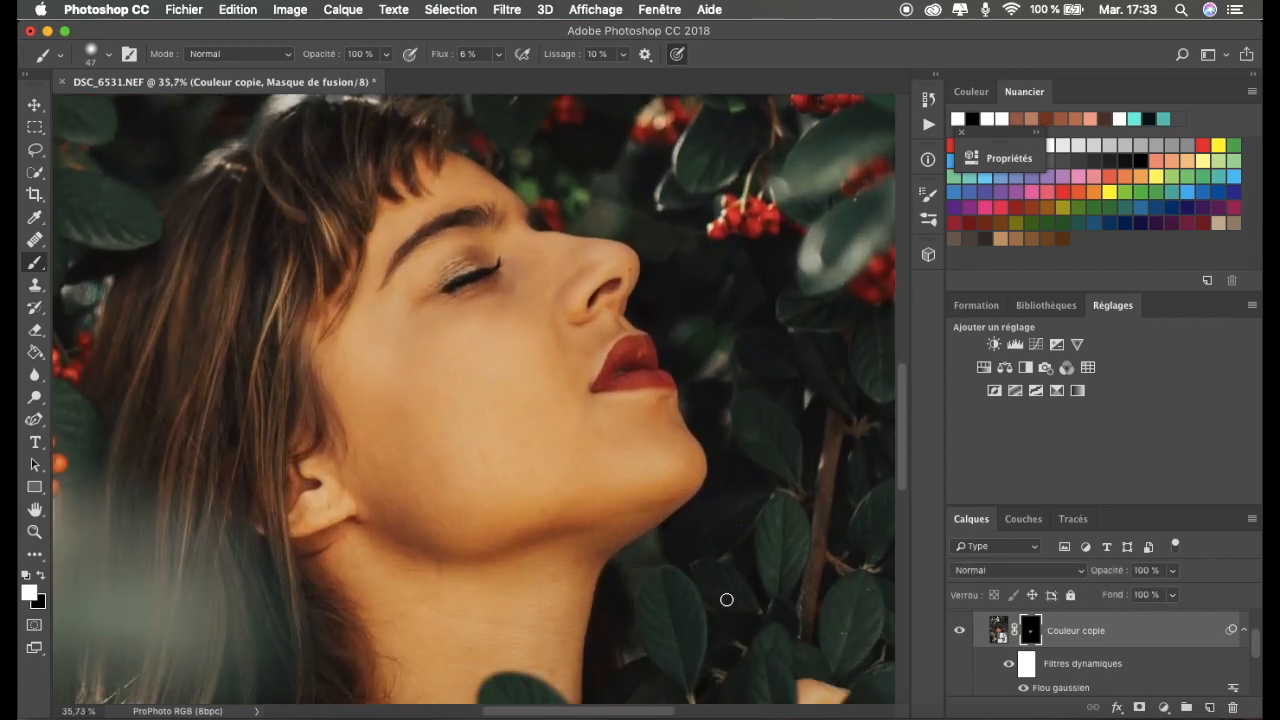
scroll(727, 599, up, 2)
scroll(720, 597, down, 5)
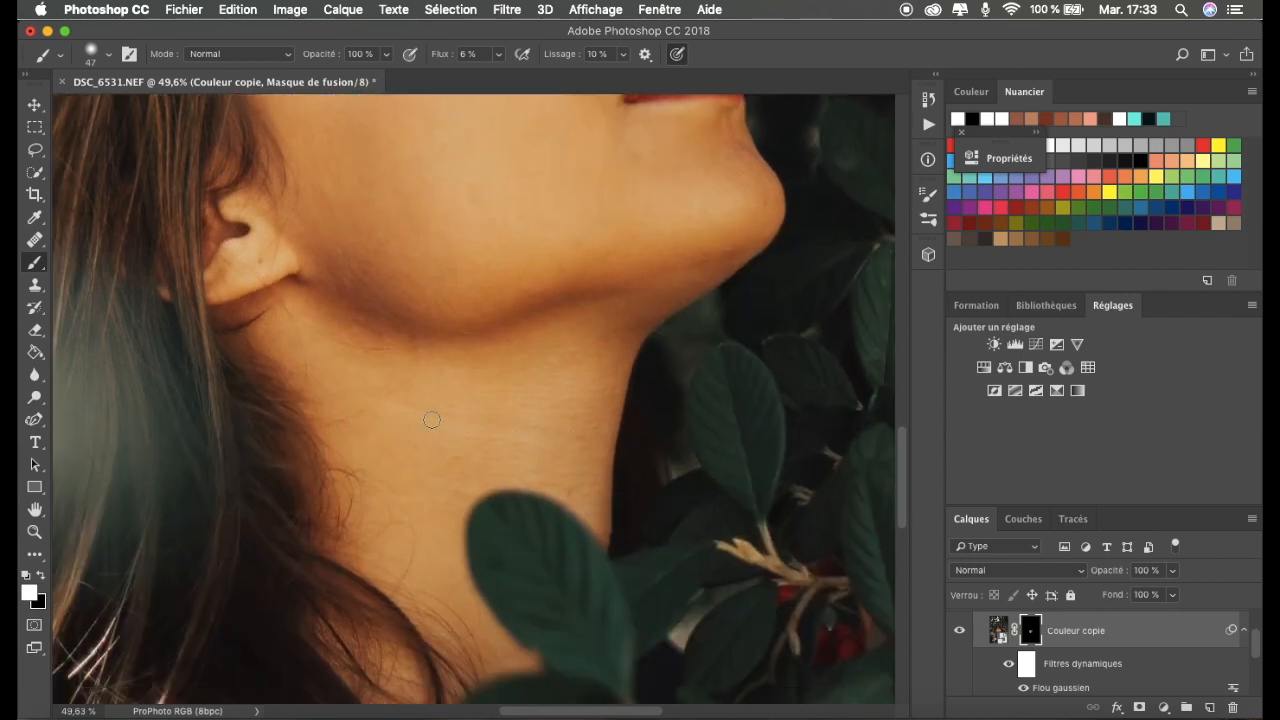
click(500, 56)
drag(515, 78, 531, 77)
click(518, 35)
click(108, 55)
drag(157, 102, 183, 103)
click(190, 47)
Paint in white on the Couleur copie mask over the neck, jaw and cheek to even out the skin tones.
scroll(580, 350, up, 5)
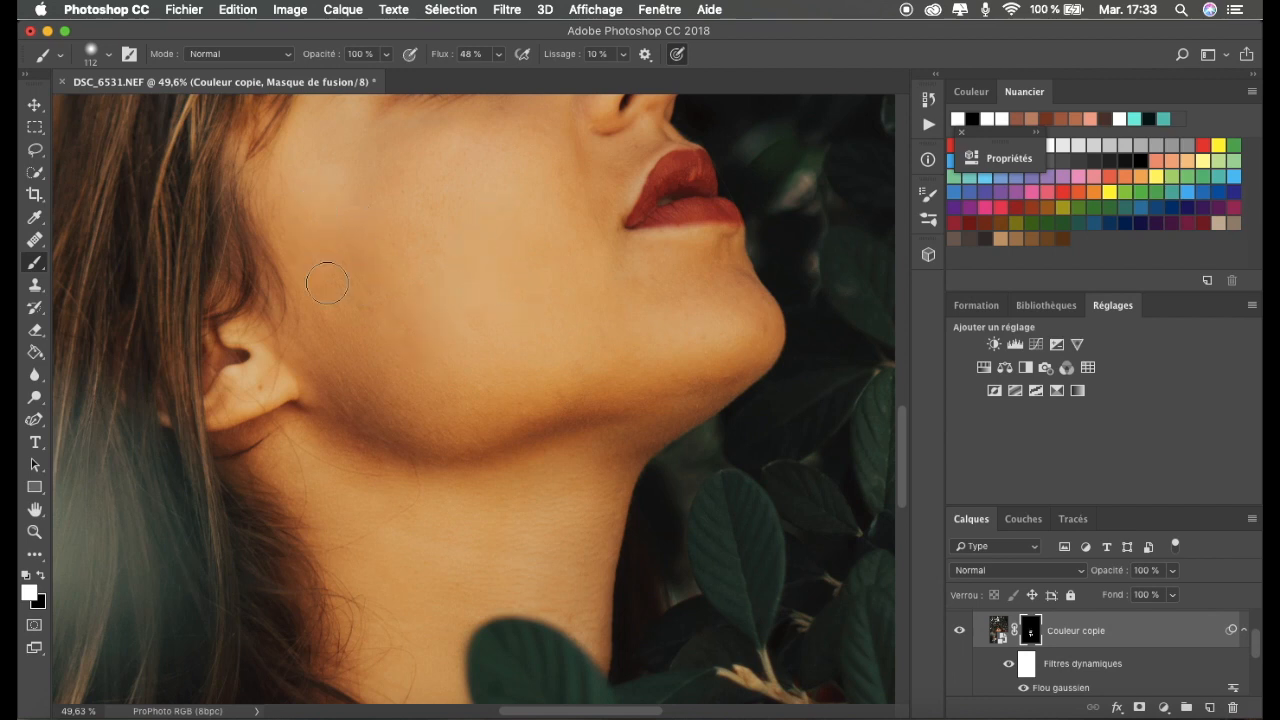
scroll(330, 270, up, 2)
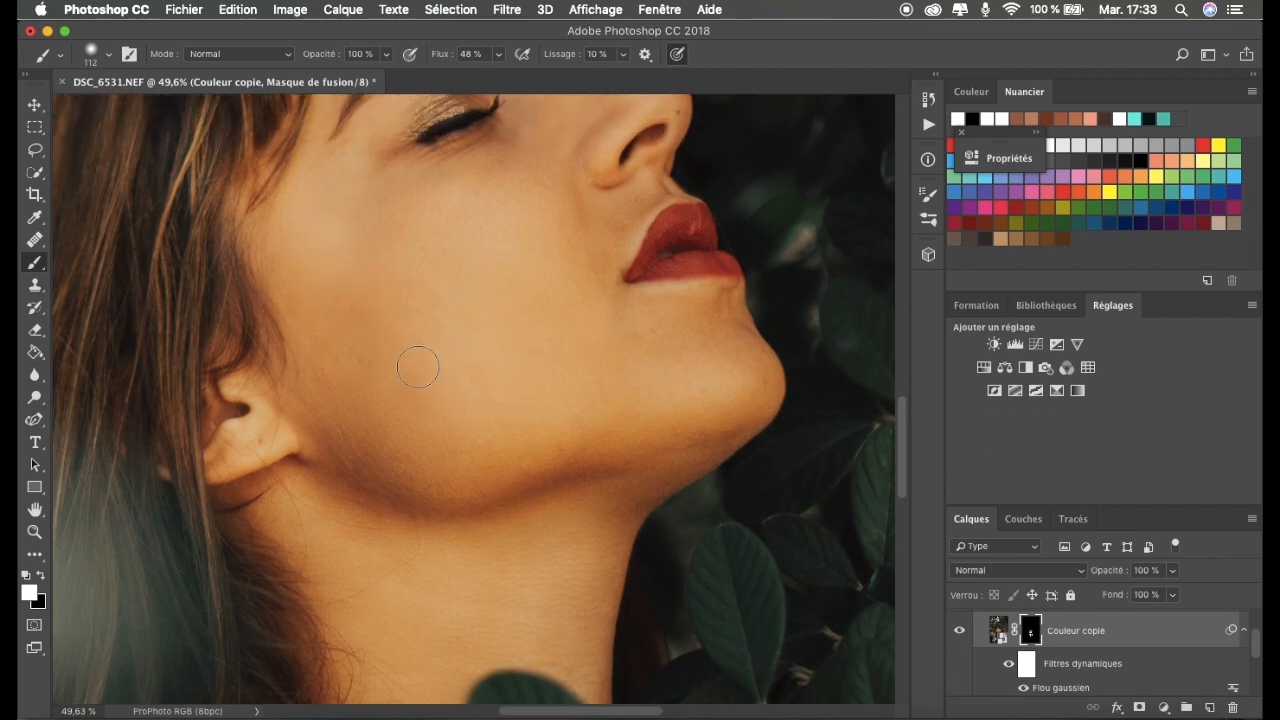
scroll(441, 422, down, 10)
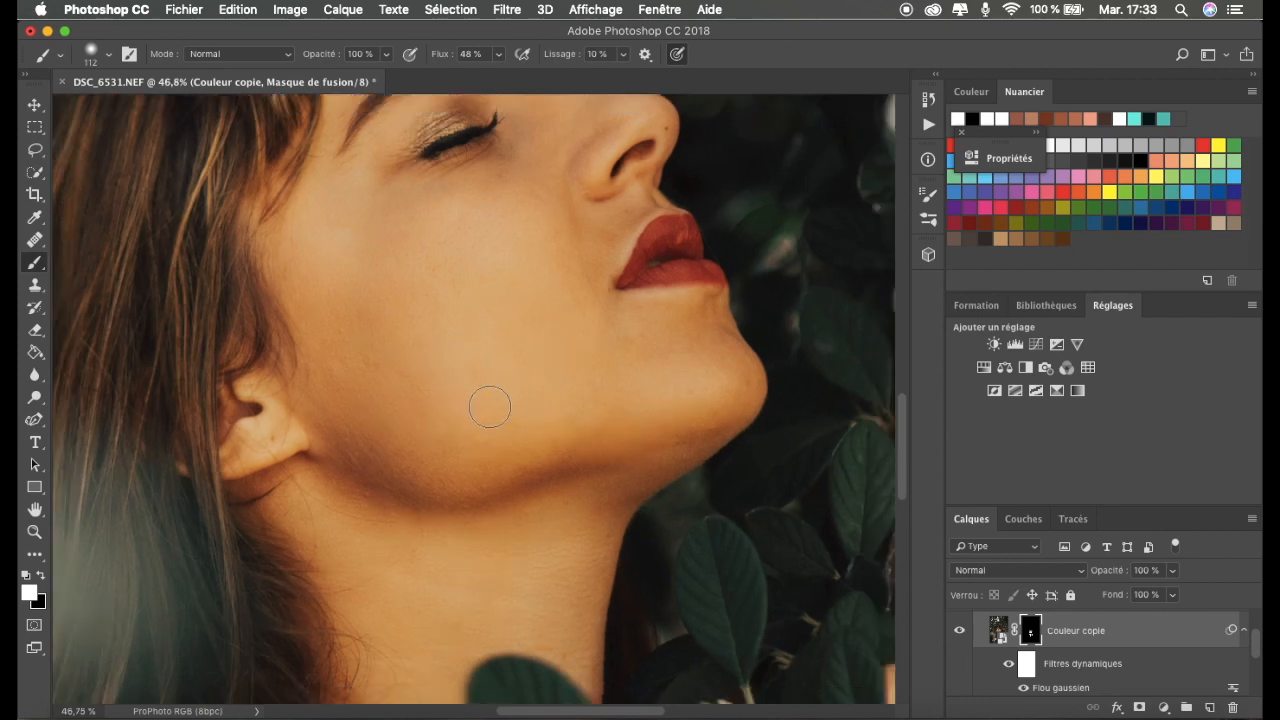
scroll(498, 425, down, 1)
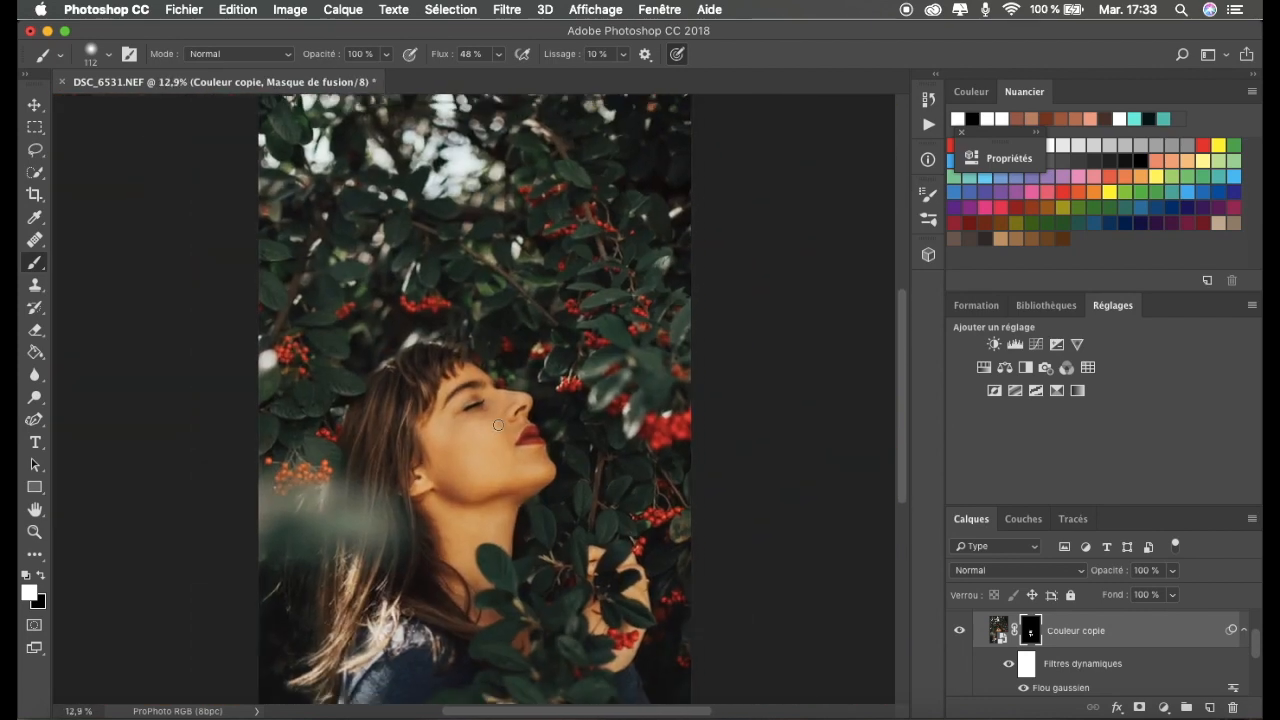
scroll(619, 443, up, 9)
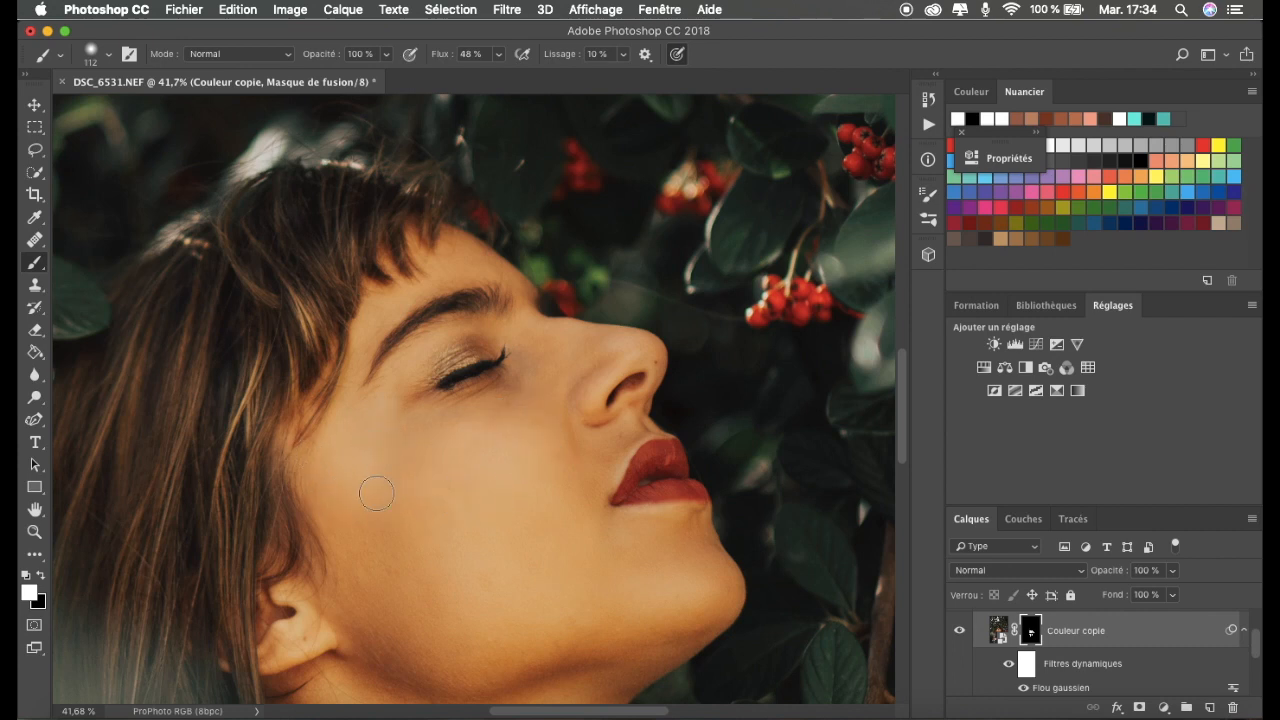
scroll(374, 517, up, 2)
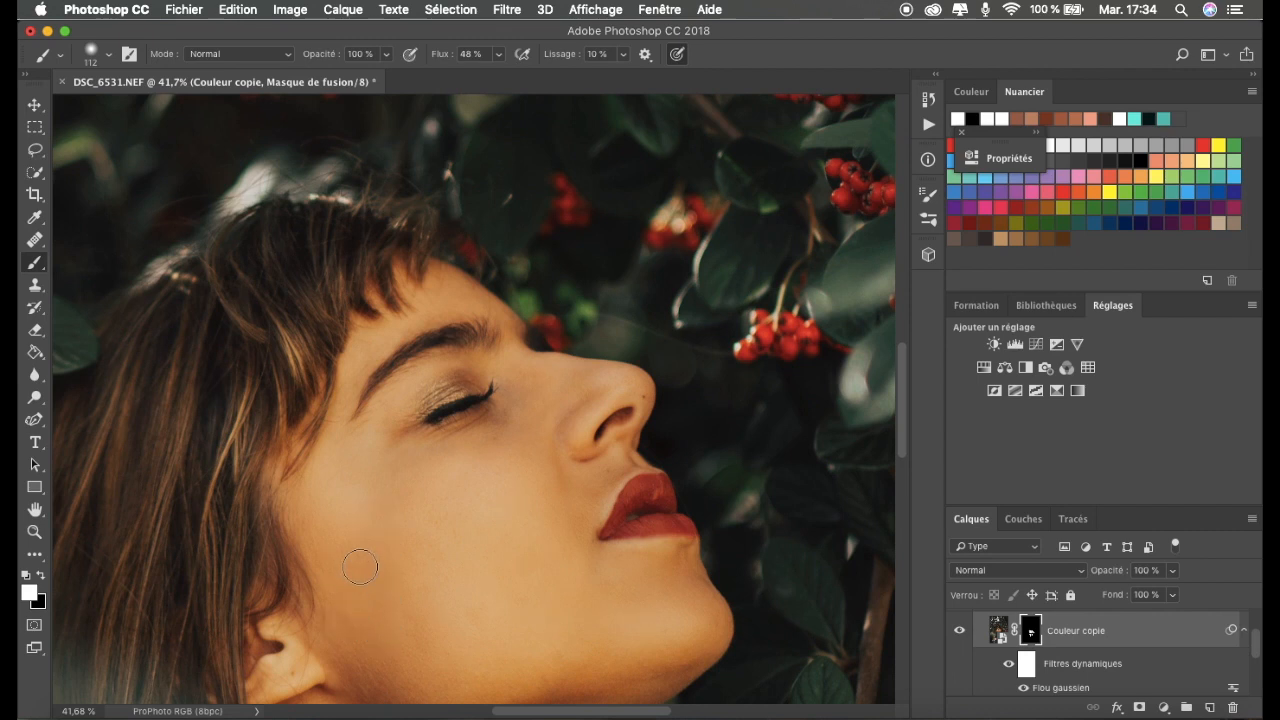
scroll(404, 485, up, 1)
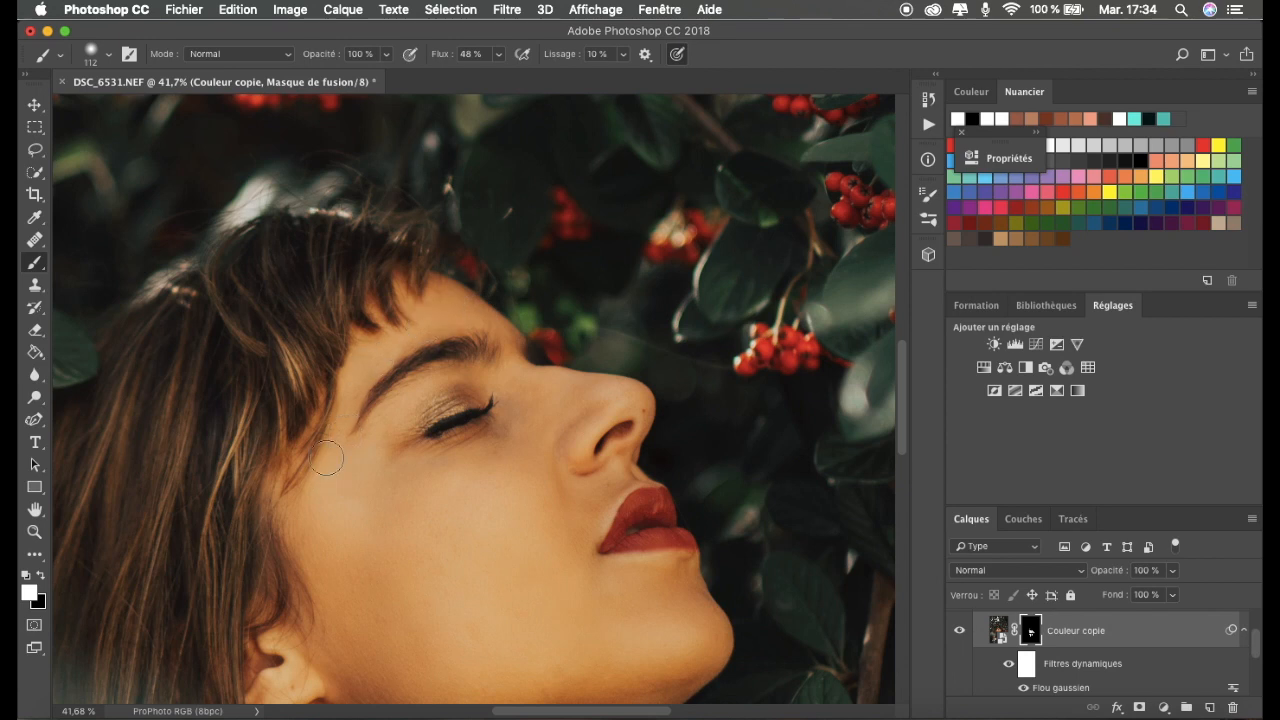
Examine the smoothed skin on the face and neck, both up close and in the full portrait.
scroll(429, 554, down, 2)
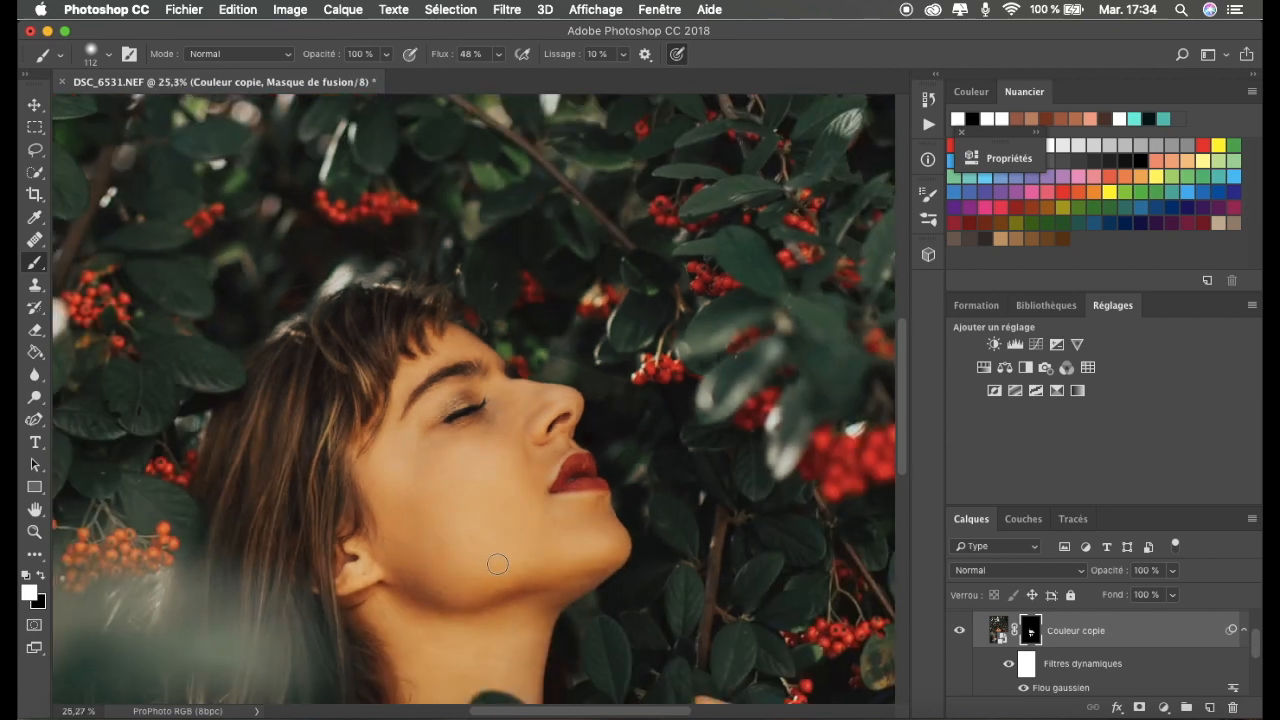
scroll(498, 564, down, 4)
scroll(498, 566, up, 4)
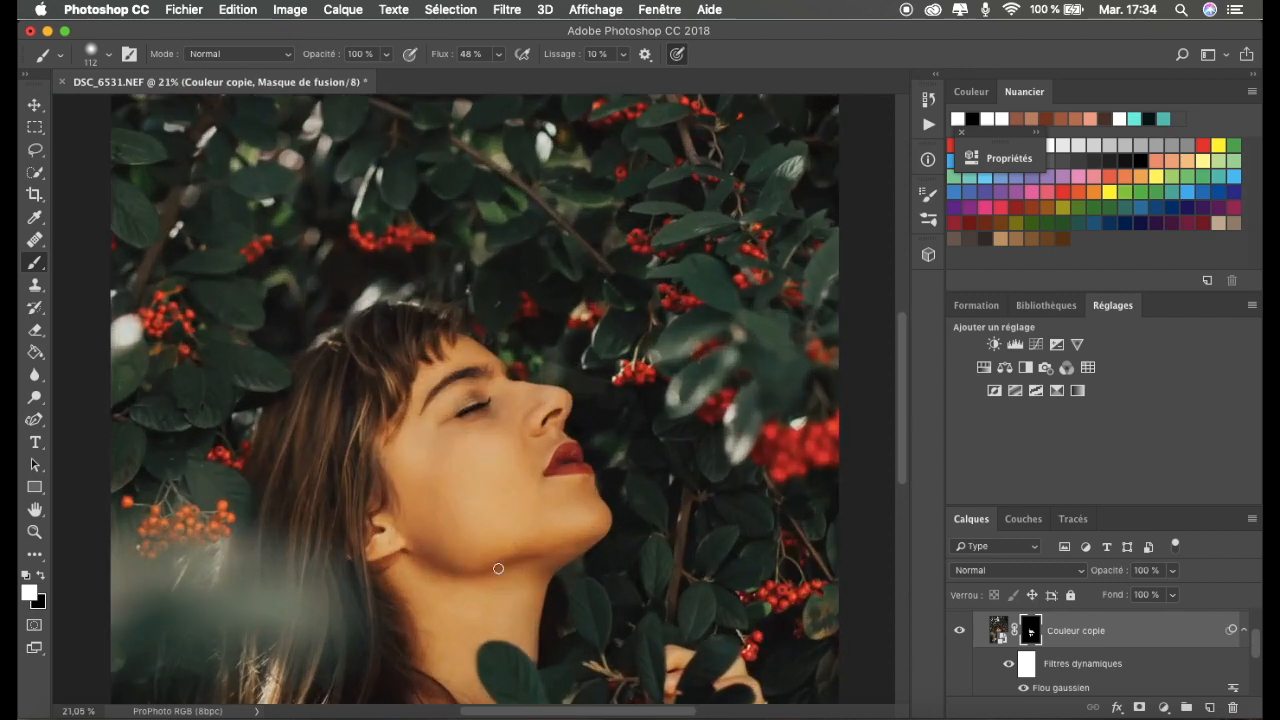
scroll(498, 568, up, 5)
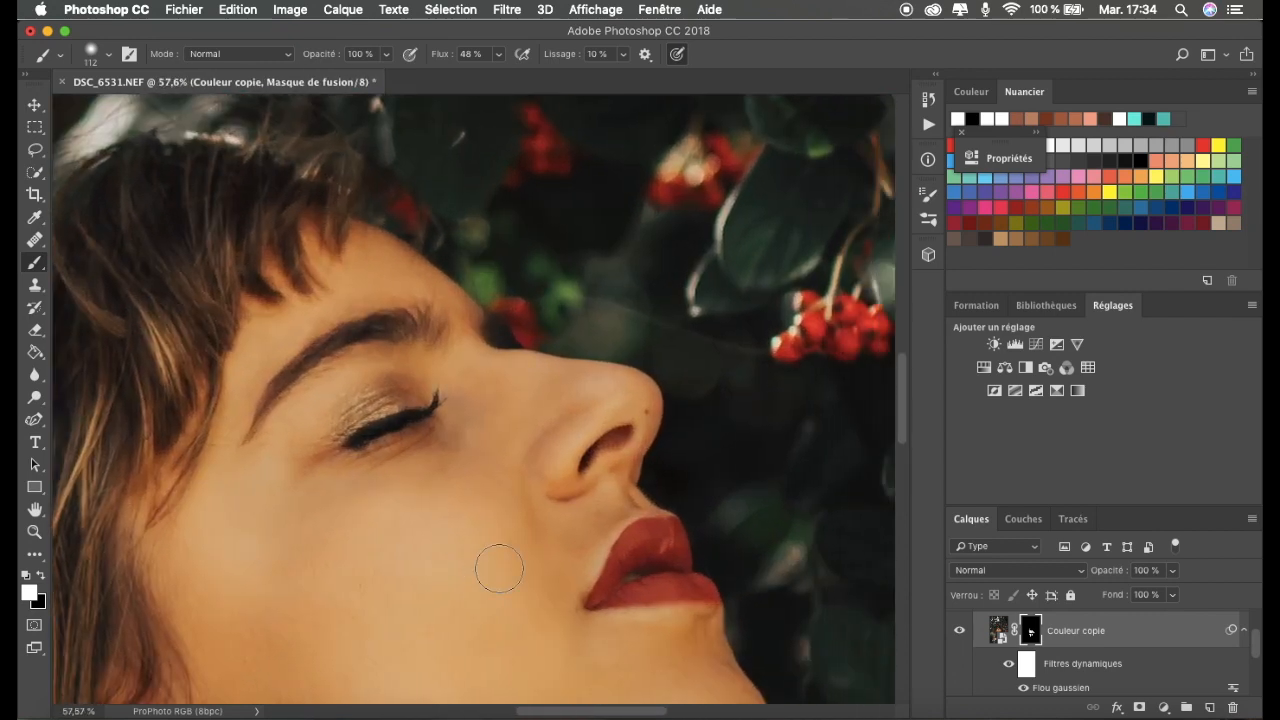
scroll(499, 568, up, 2)
scroll(494, 563, down, 3)
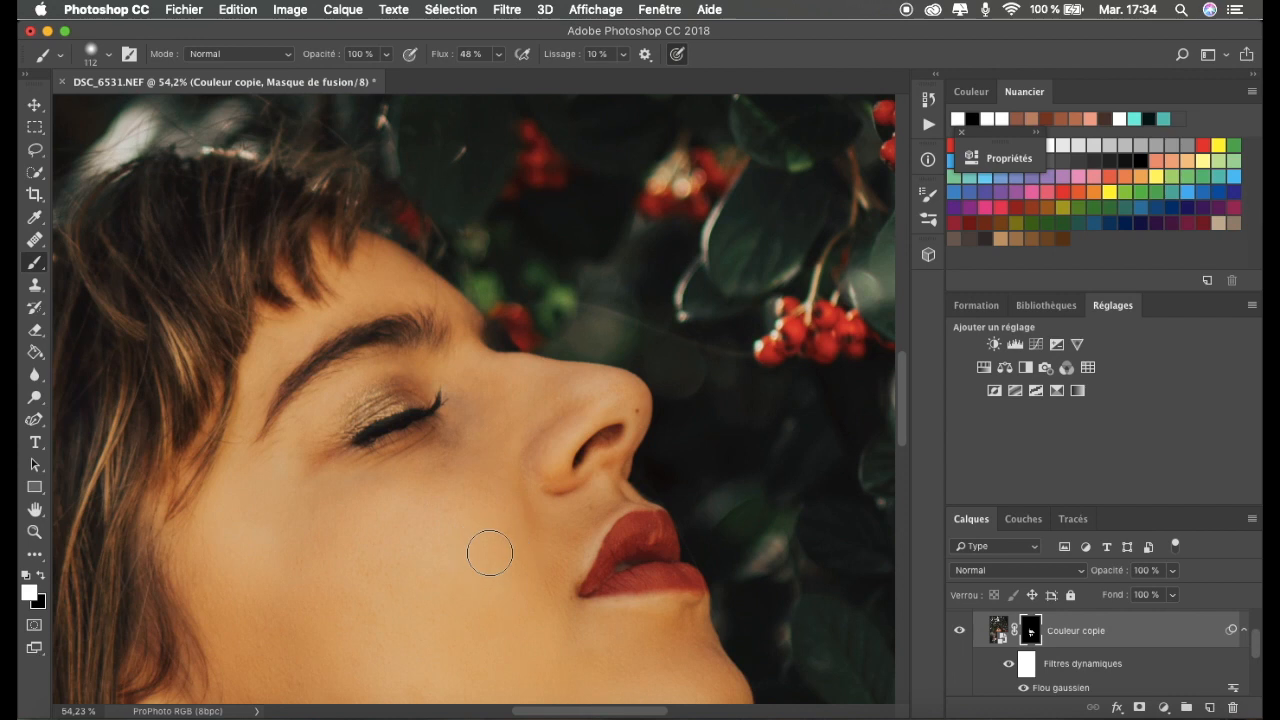
scroll(489, 553, down, 2)
scroll(694, 563, down, 3)
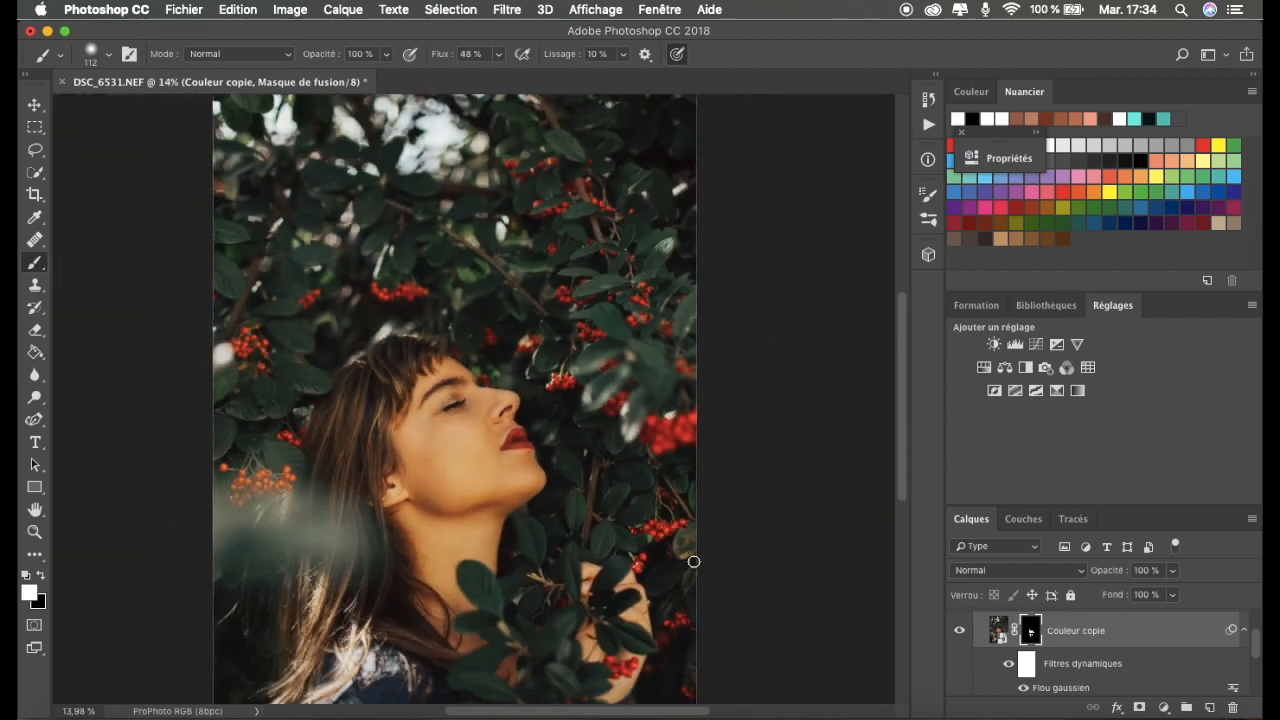
scroll(694, 563, down, 1)
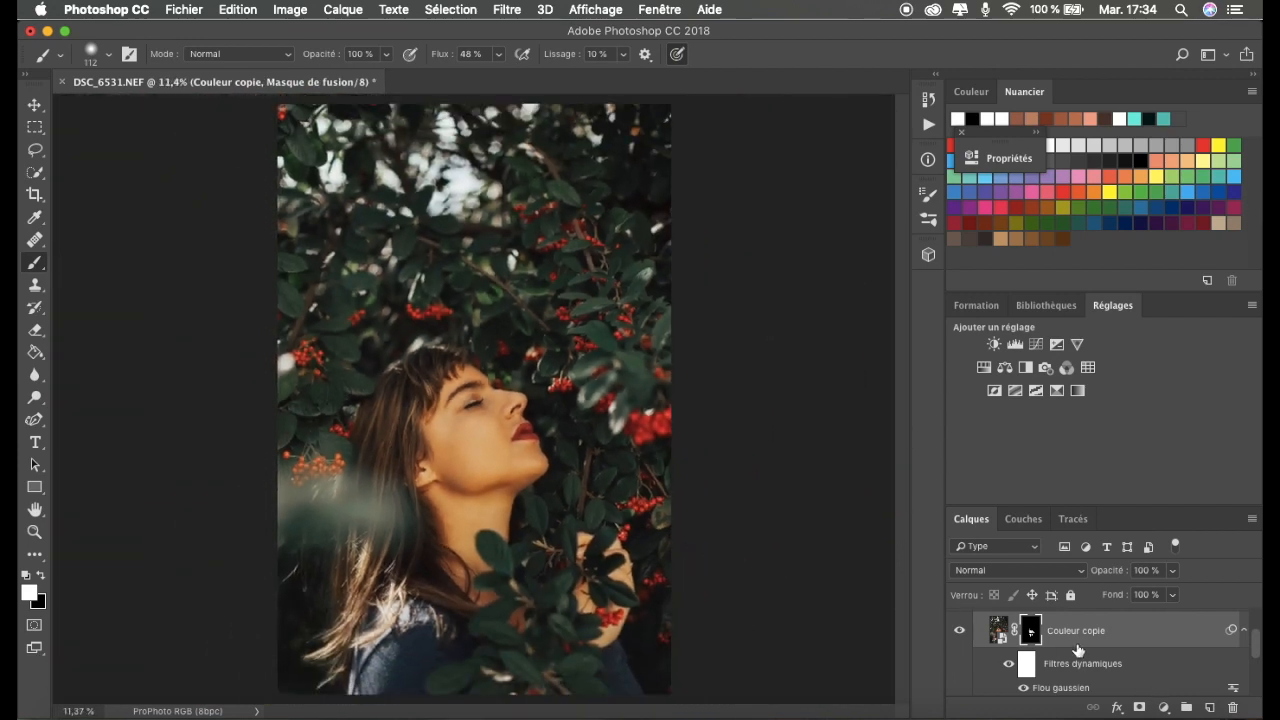
Duplicate the Arrière-plan layer and place the copy above the Texture layer inside the séparation de fréquence group.
scroll(1050, 652, up, 2)
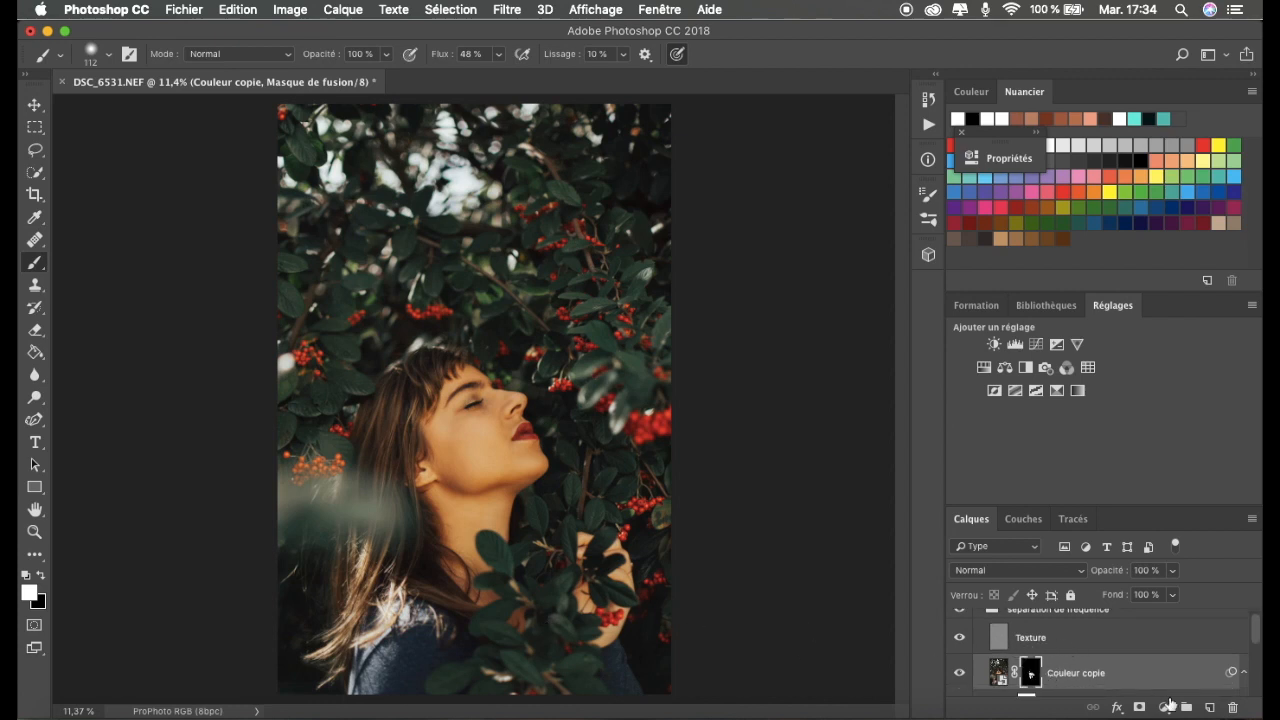
scroll(1055, 657, up, 1)
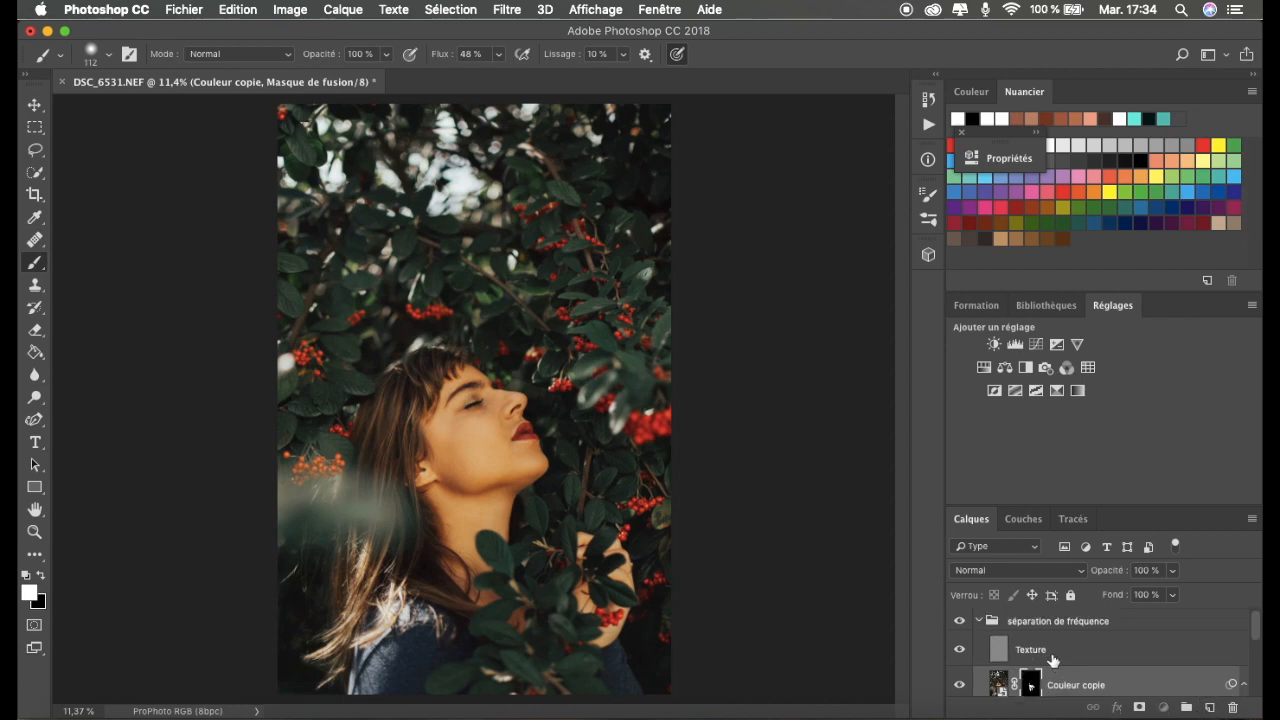
click(1053, 661)
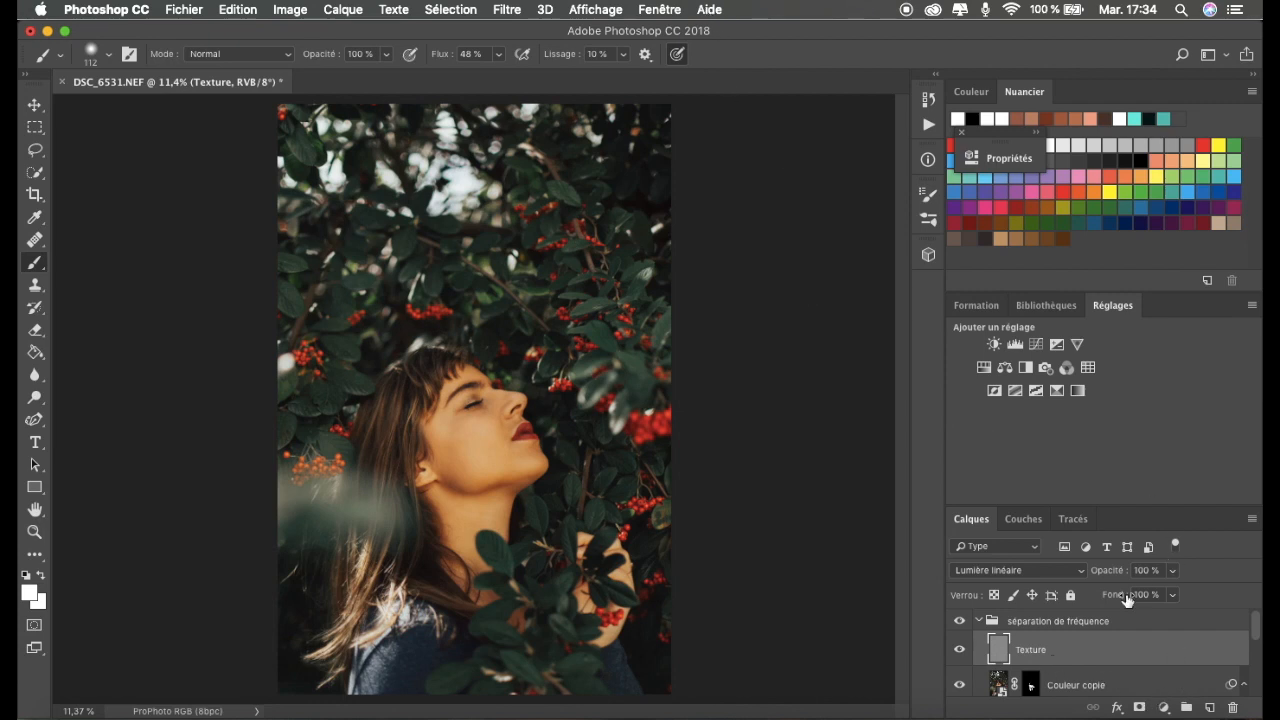
scroll(1086, 660, down, 5)
scroll(1082, 674, down, 1)
click(1063, 654)
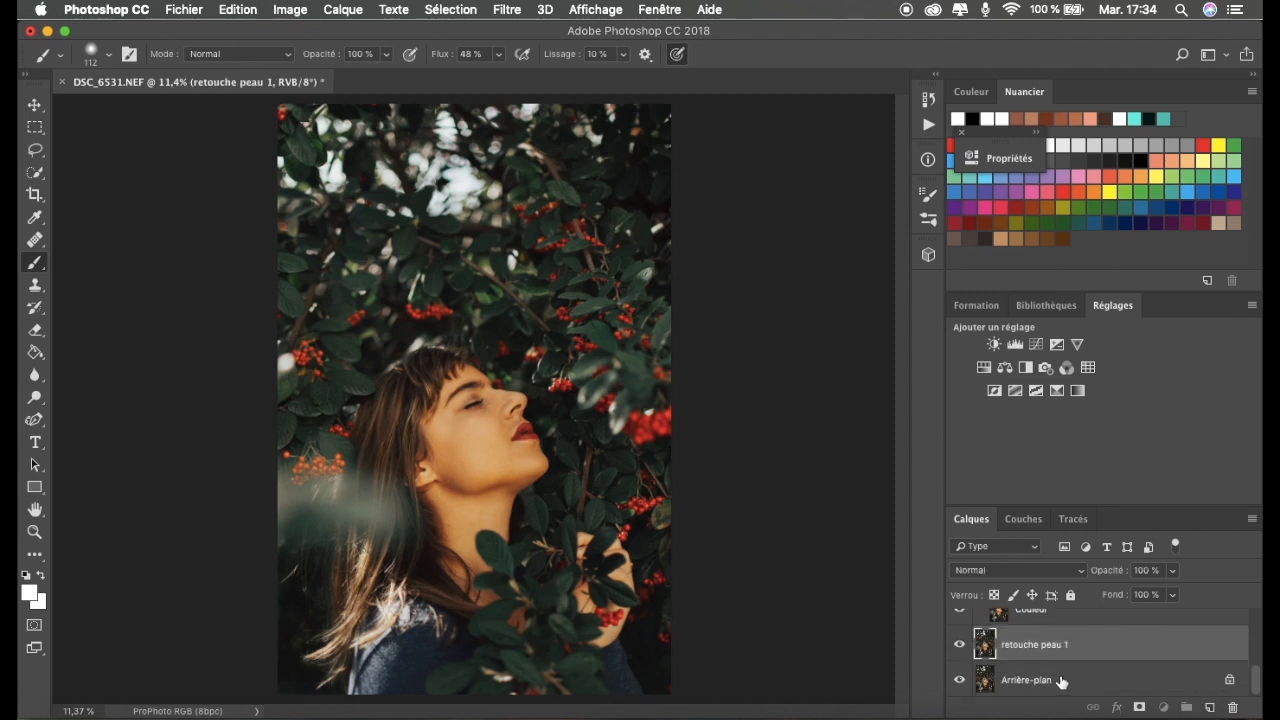
click(1062, 683)
key(super+j)
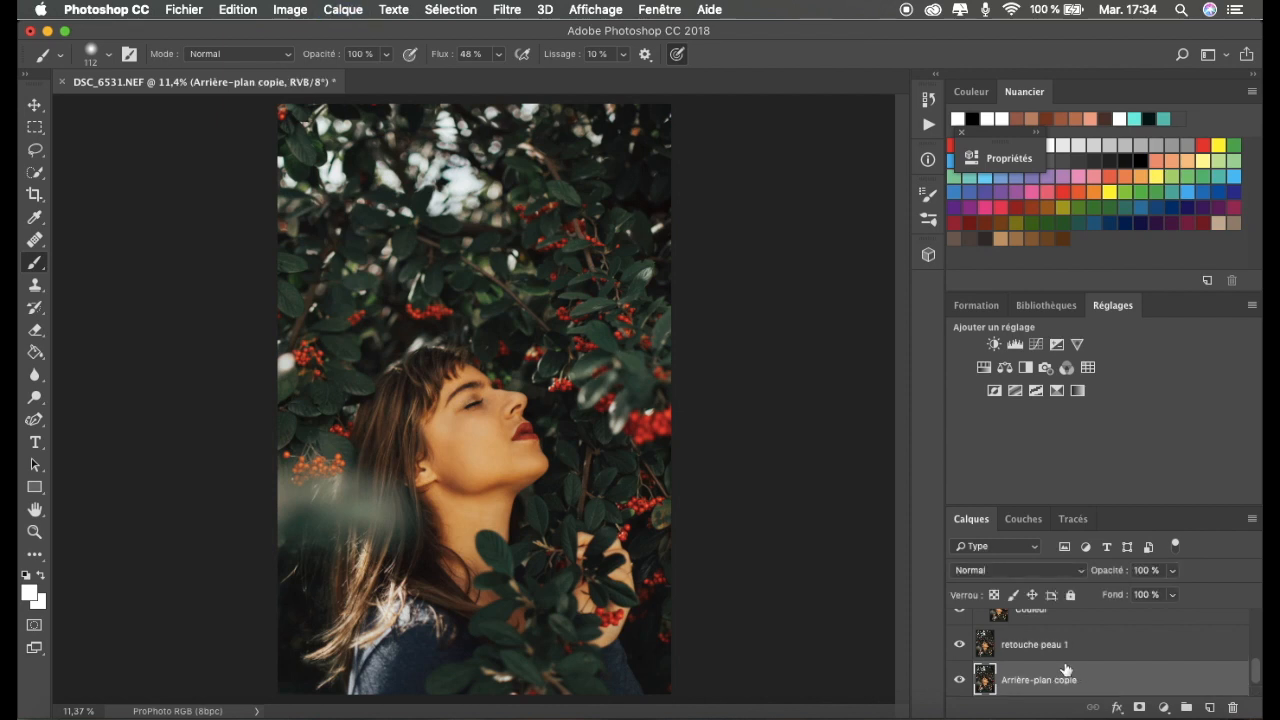
drag(1070, 680, 1067, 634)
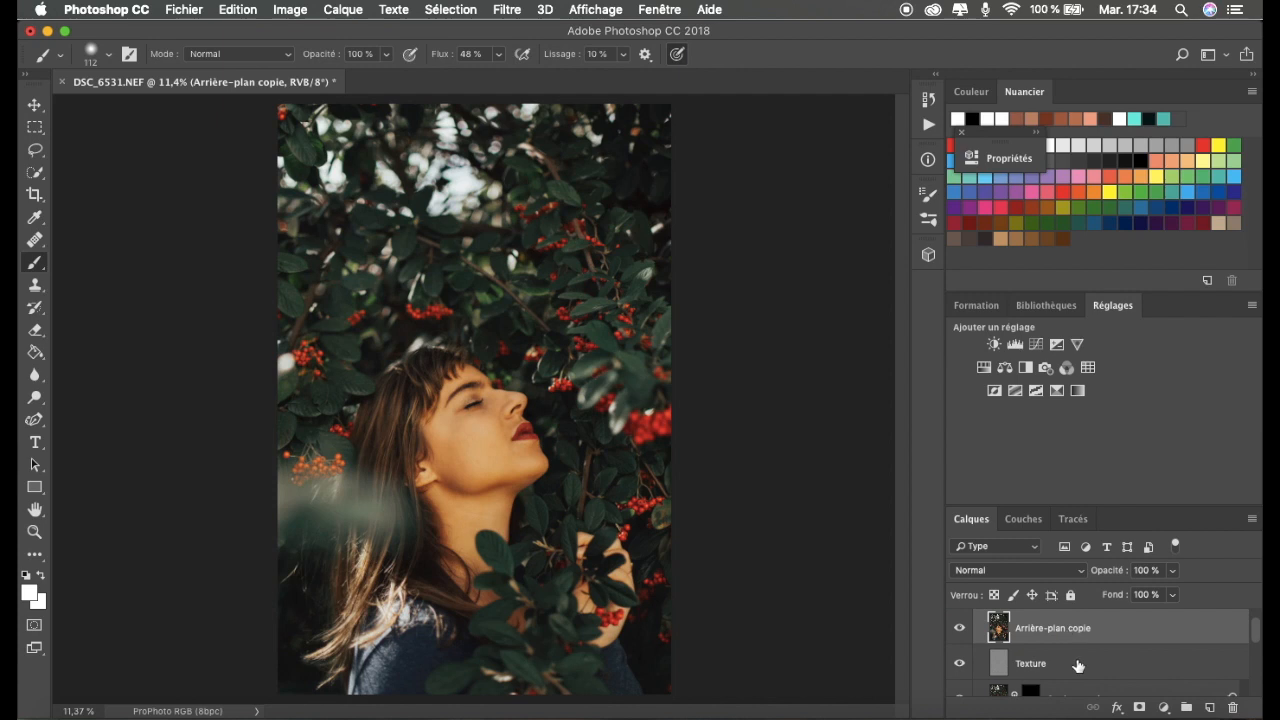
scroll(1078, 665, up, 1)
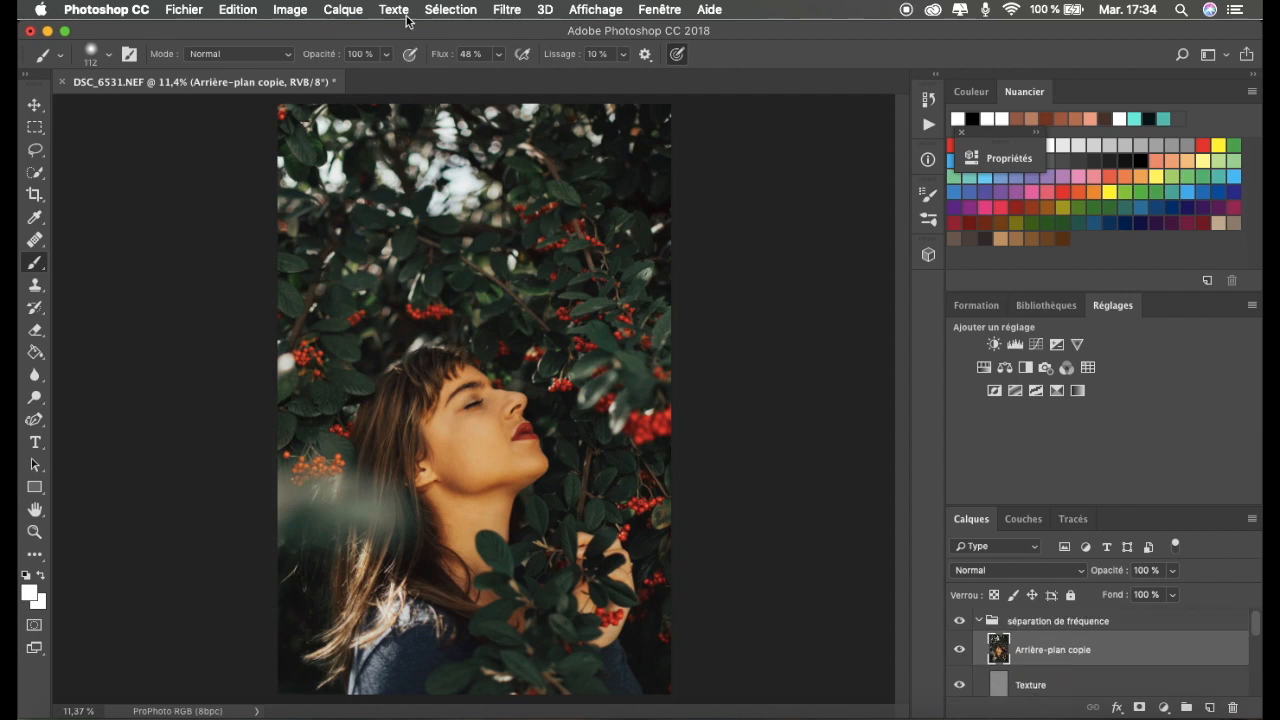
Desaturate the Arrière-plan copie layer.
click(288, 10)
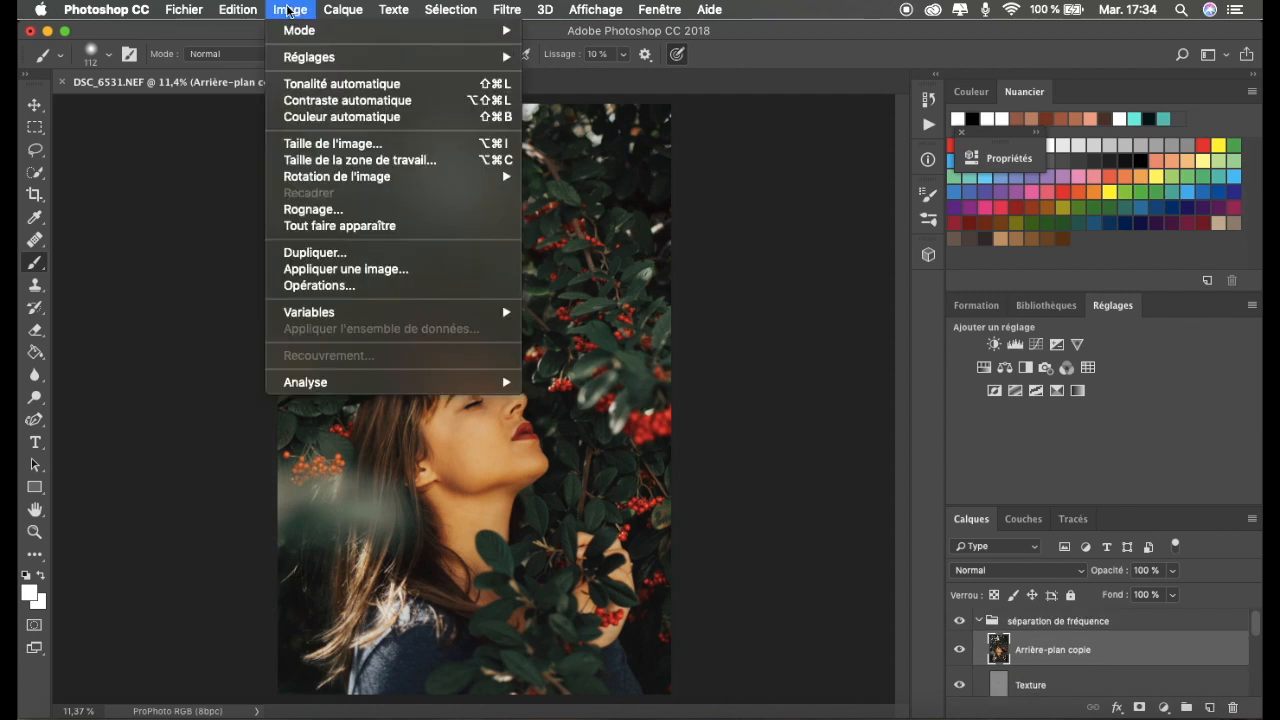
mouse_move(377, 64)
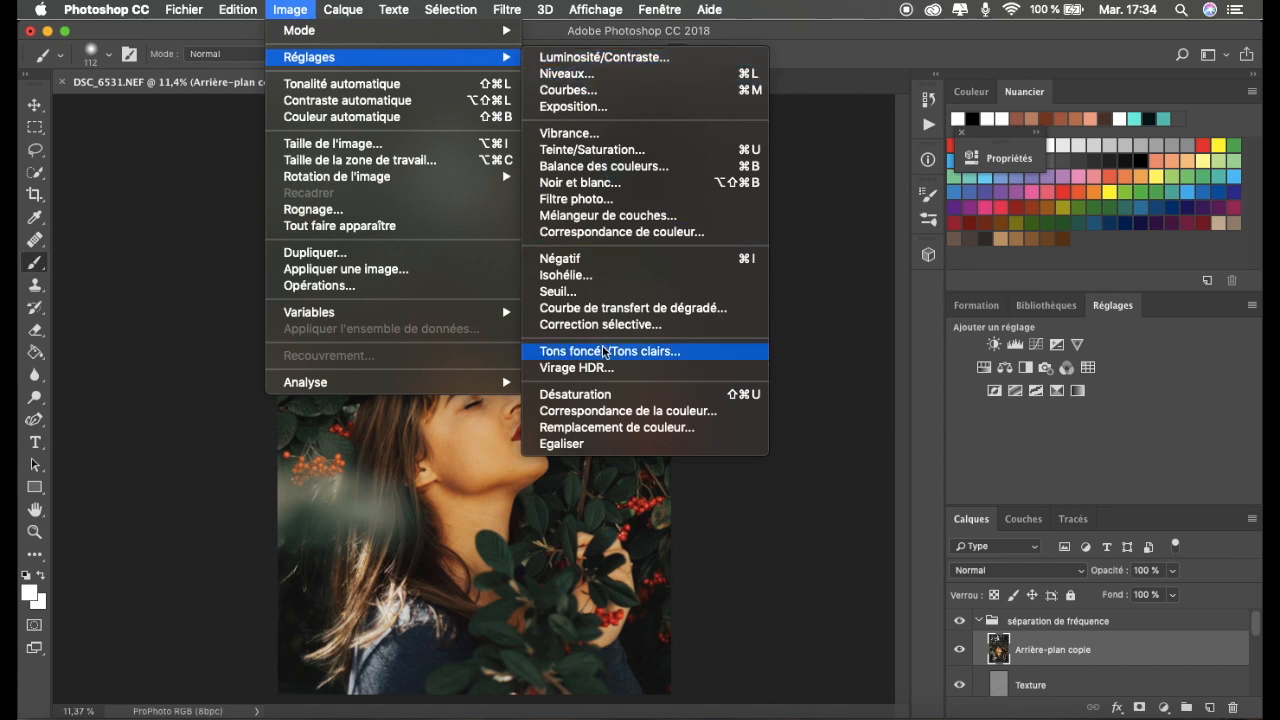
click(613, 396)
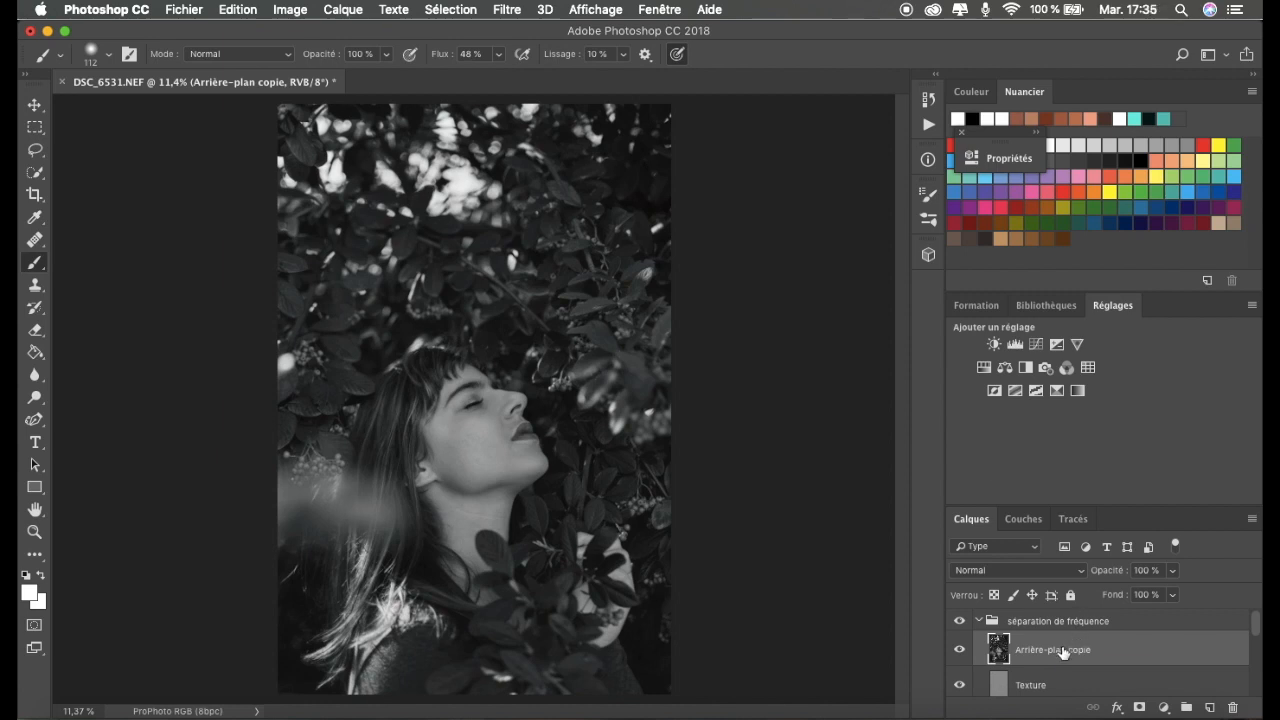
Apply the Passe-haut filter with a 2,0 pixel radius to Arrière-plan copie and set its blend mode to Lumière linéaire.
click(490, 9)
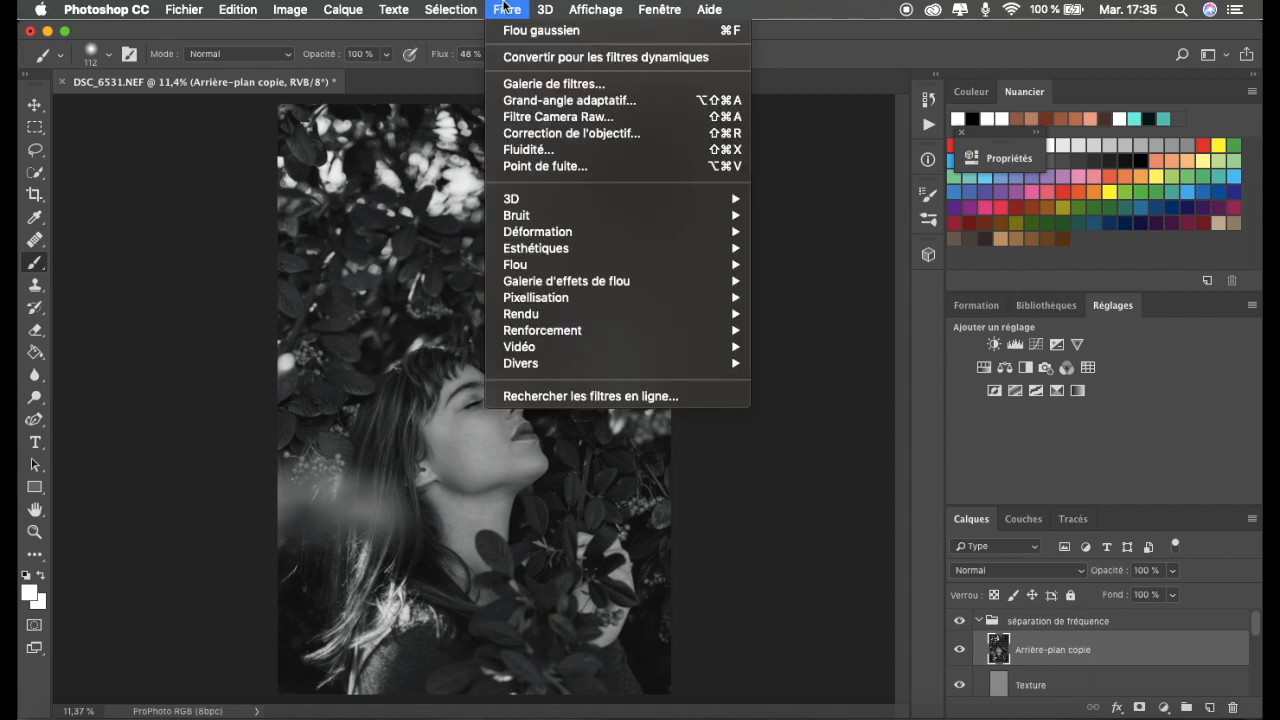
mouse_move(697, 371)
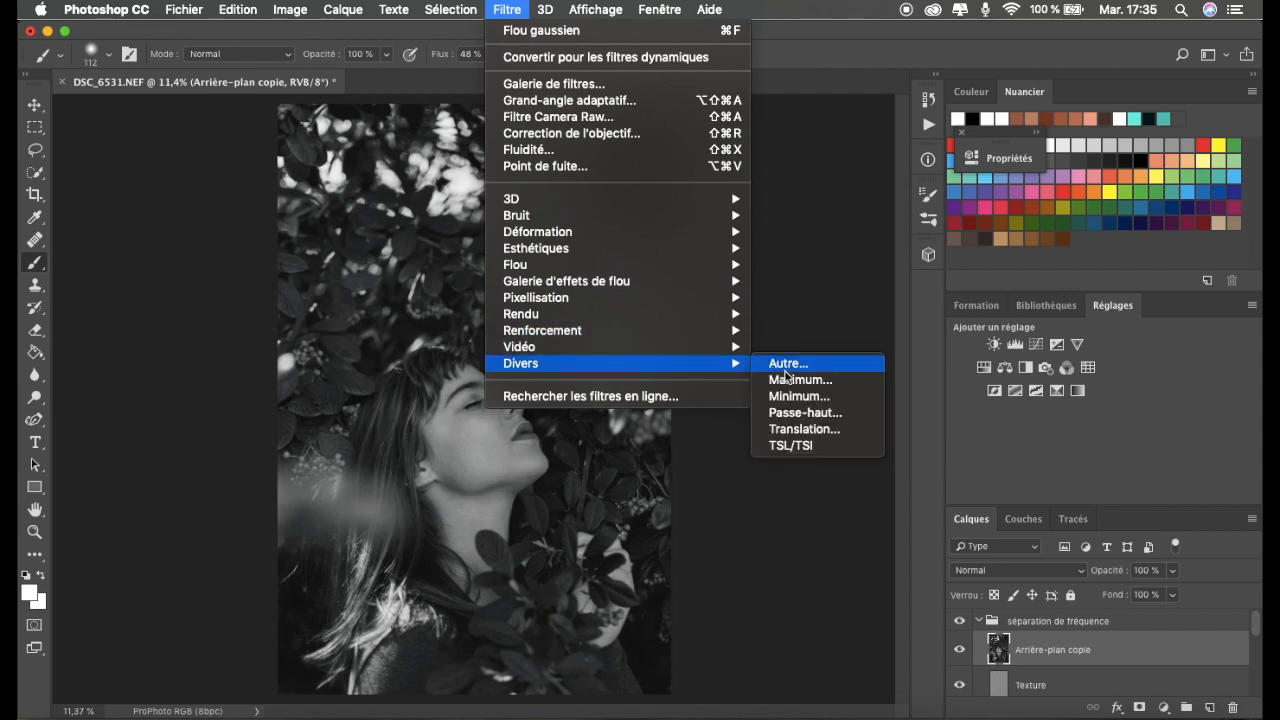
click(808, 416)
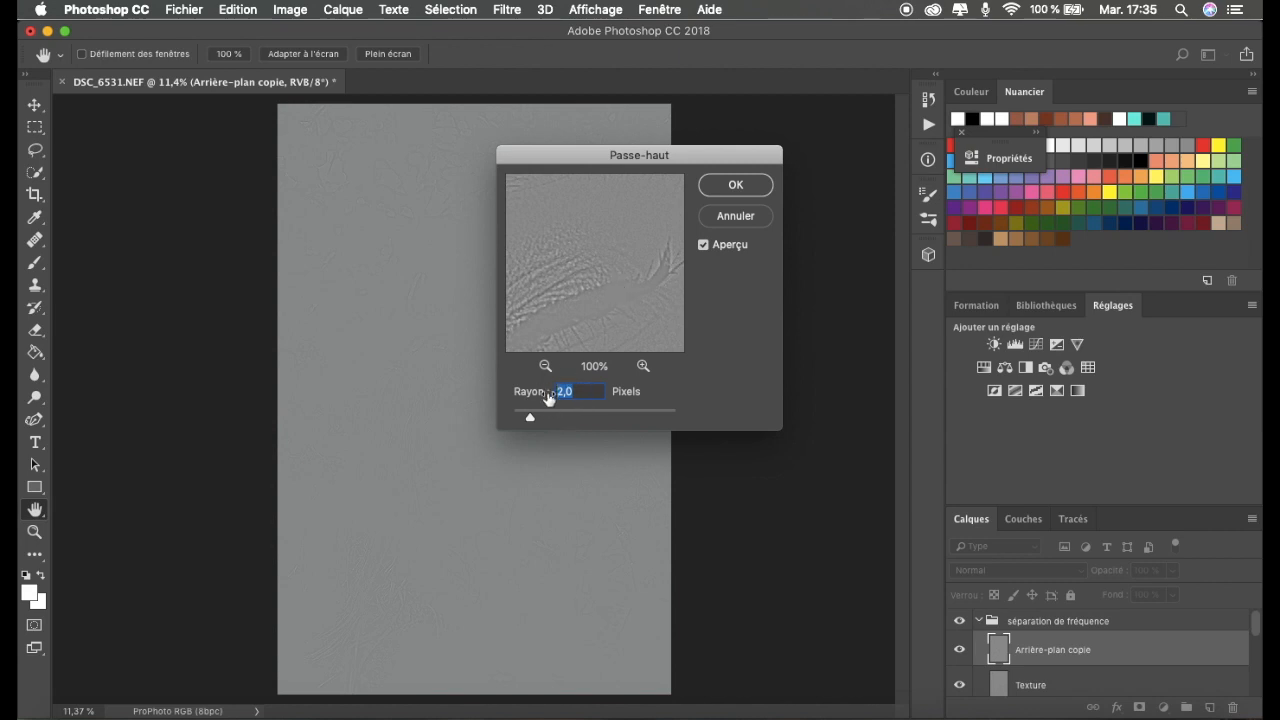
key(Return)
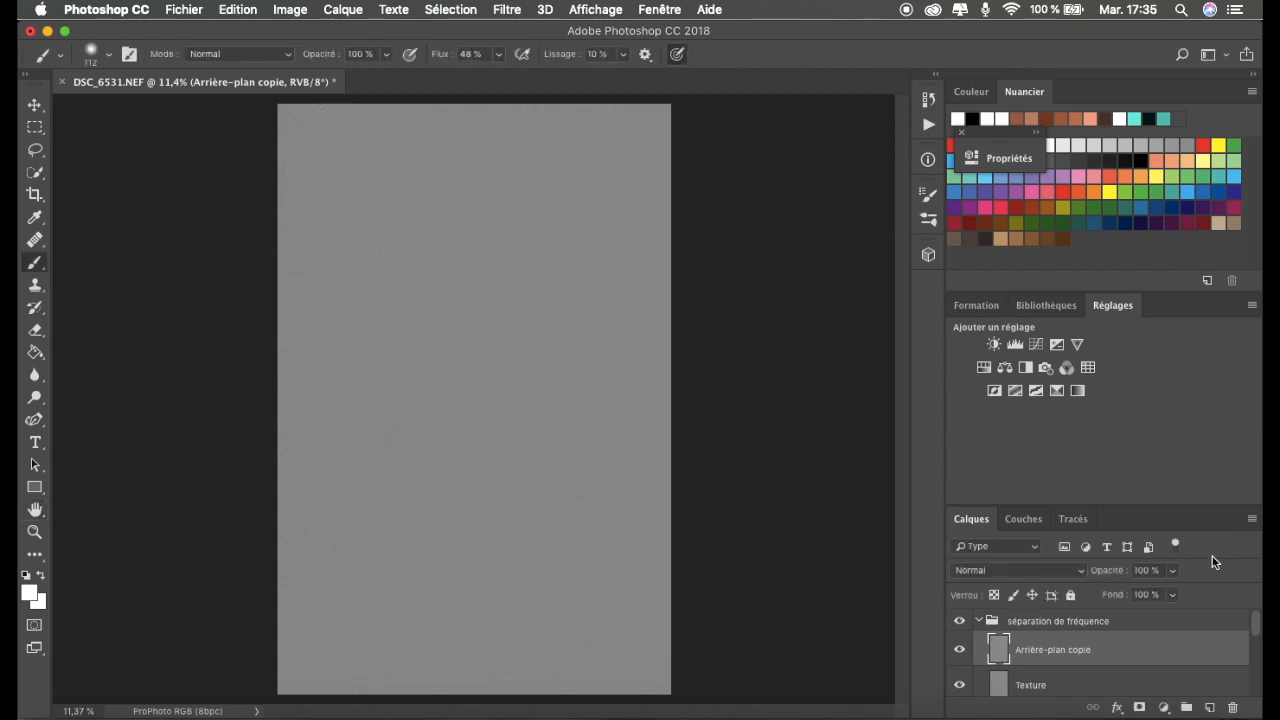
click(1062, 572)
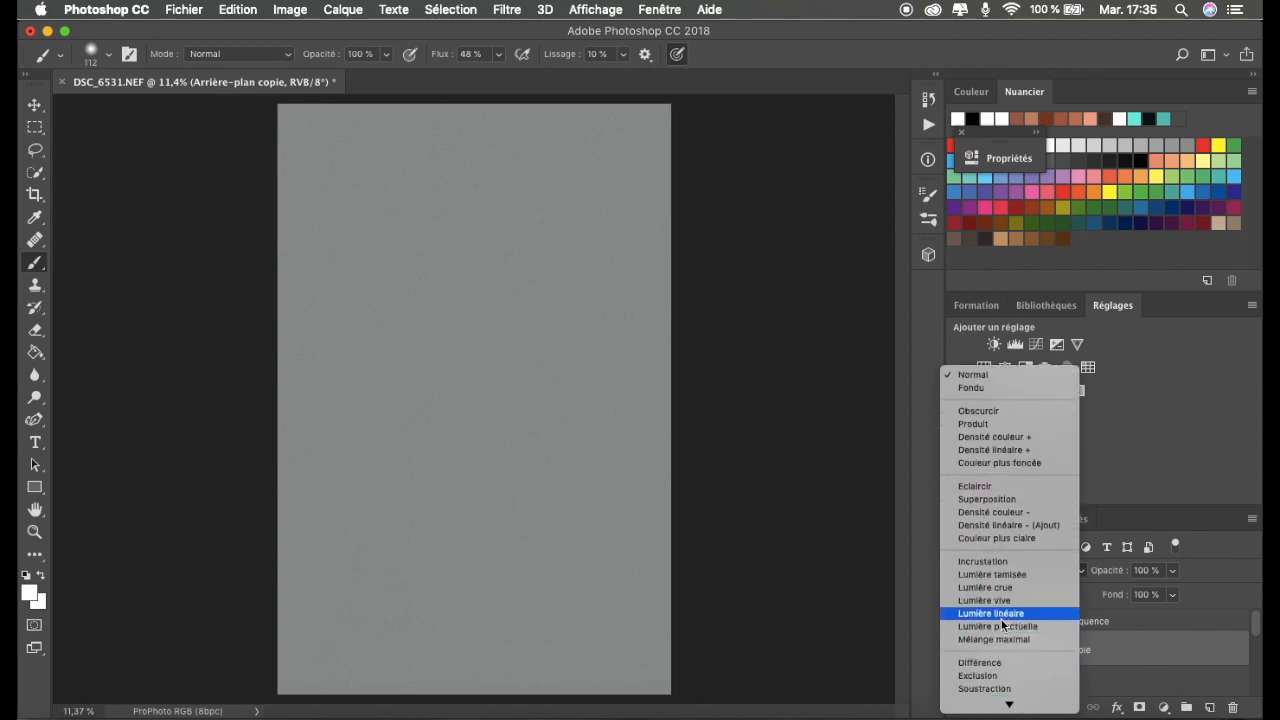
click(1004, 613)
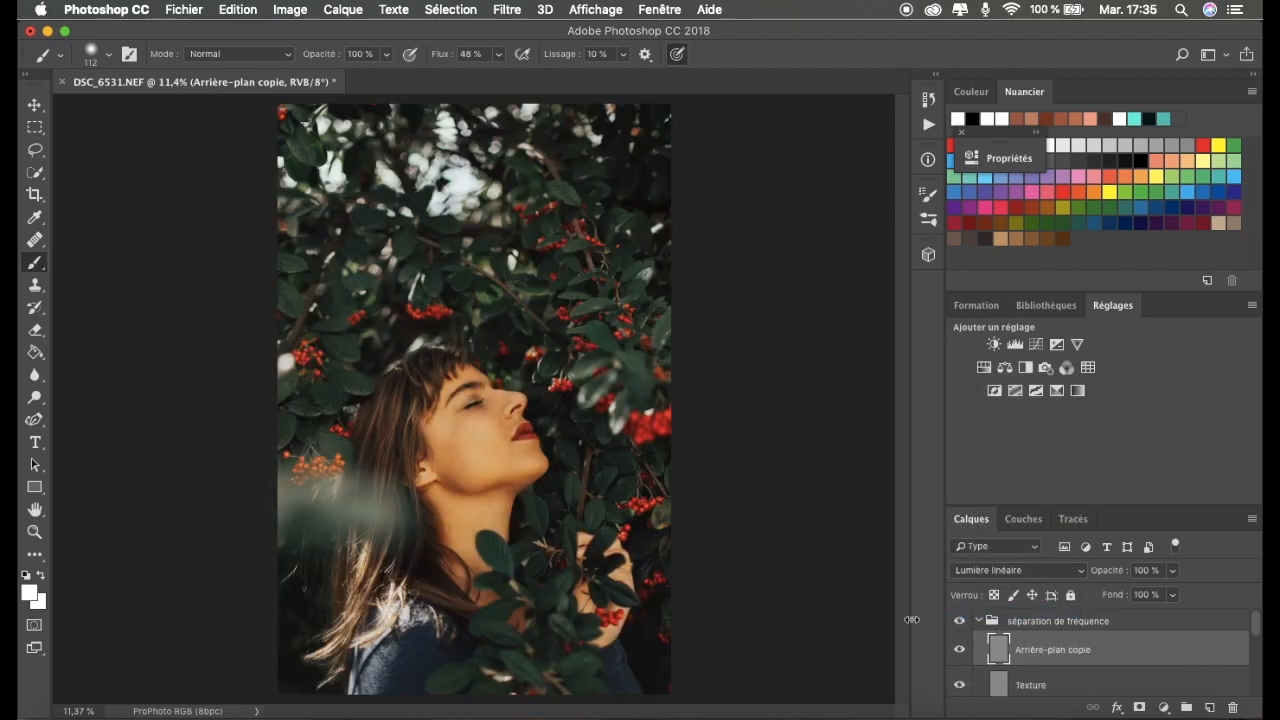
Examine the facial detail up close with the Arrière-plan copie sharpening layer hidden and shown.
key(super+plus)
key(super+plus)
key(super+plus)
key(super+plus)
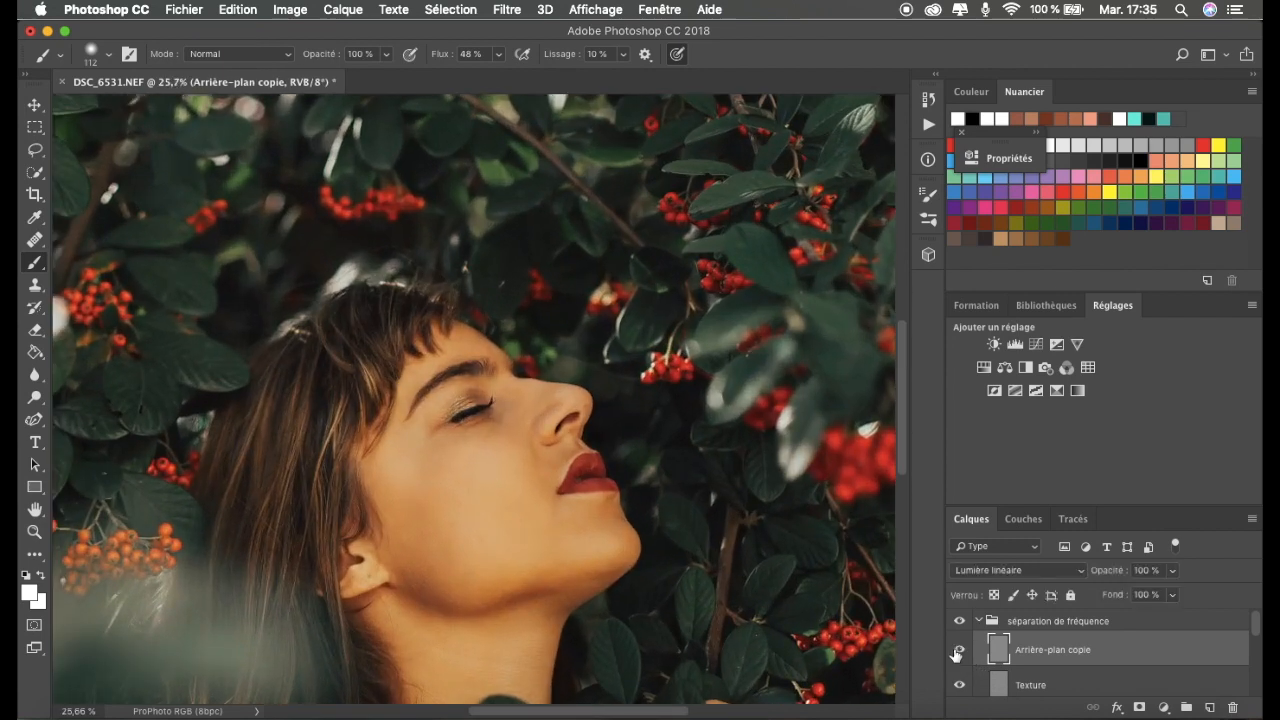
key(super+plus)
key(super+plus)
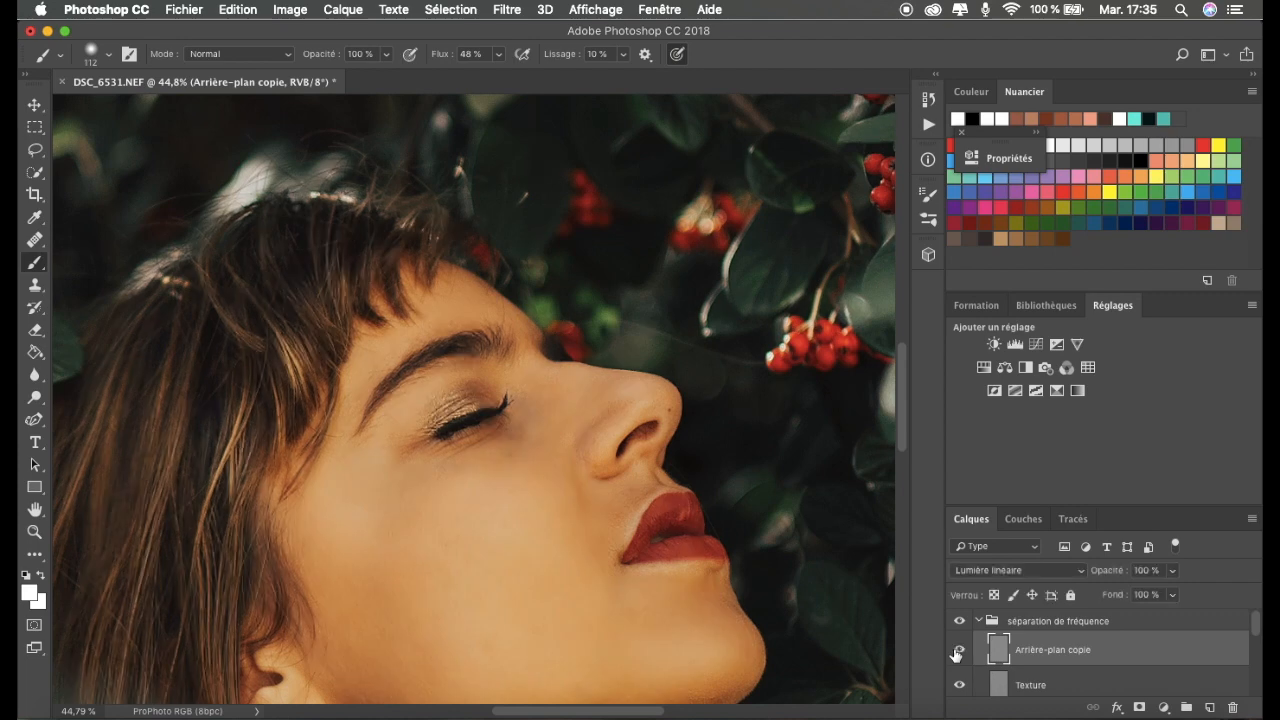
scroll(652, 529, up, 3)
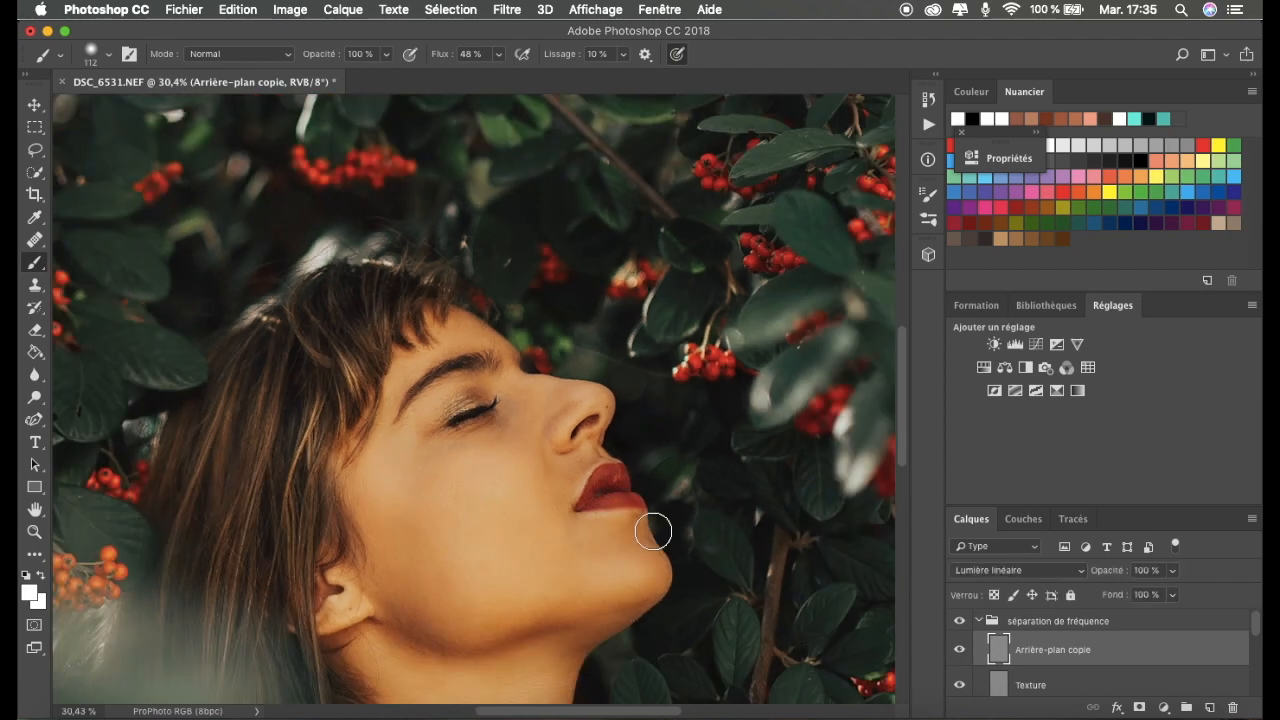
scroll(652, 529, up, 2)
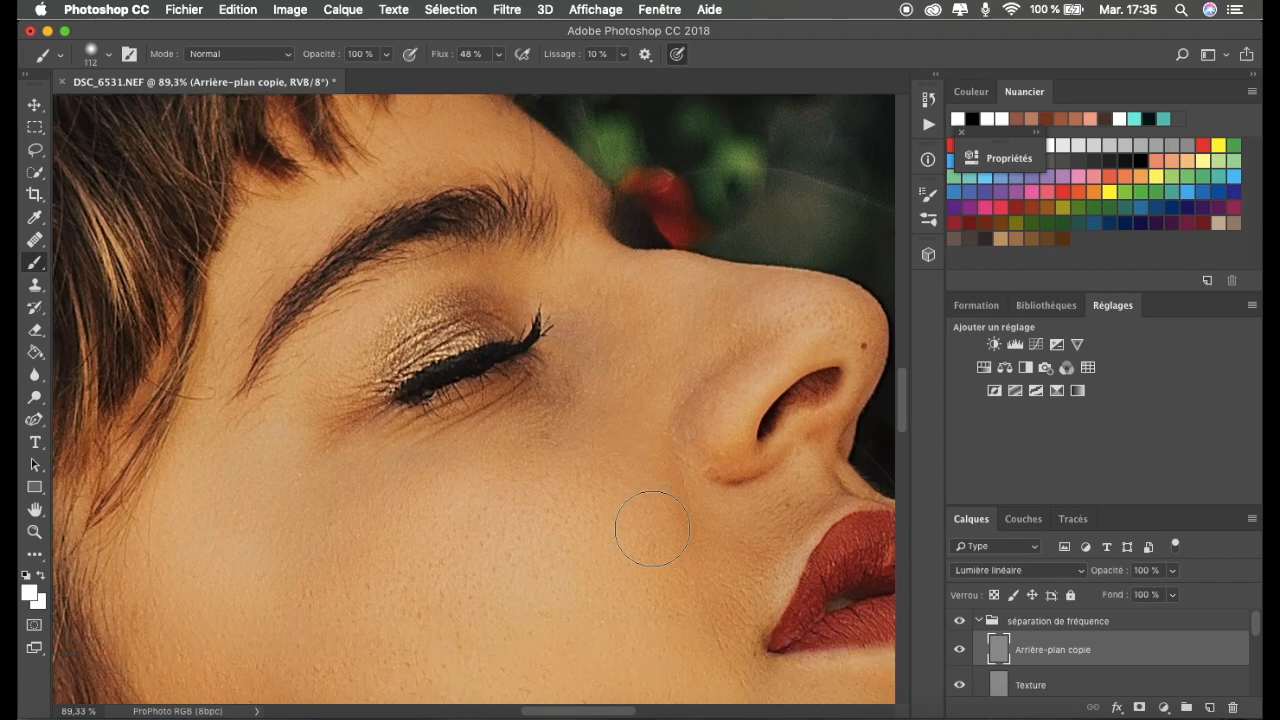
scroll(634, 528, up, 3)
click(958, 652)
click(958, 652)
scroll(700, 563, down, 3)
scroll(975, 617, down, 3)
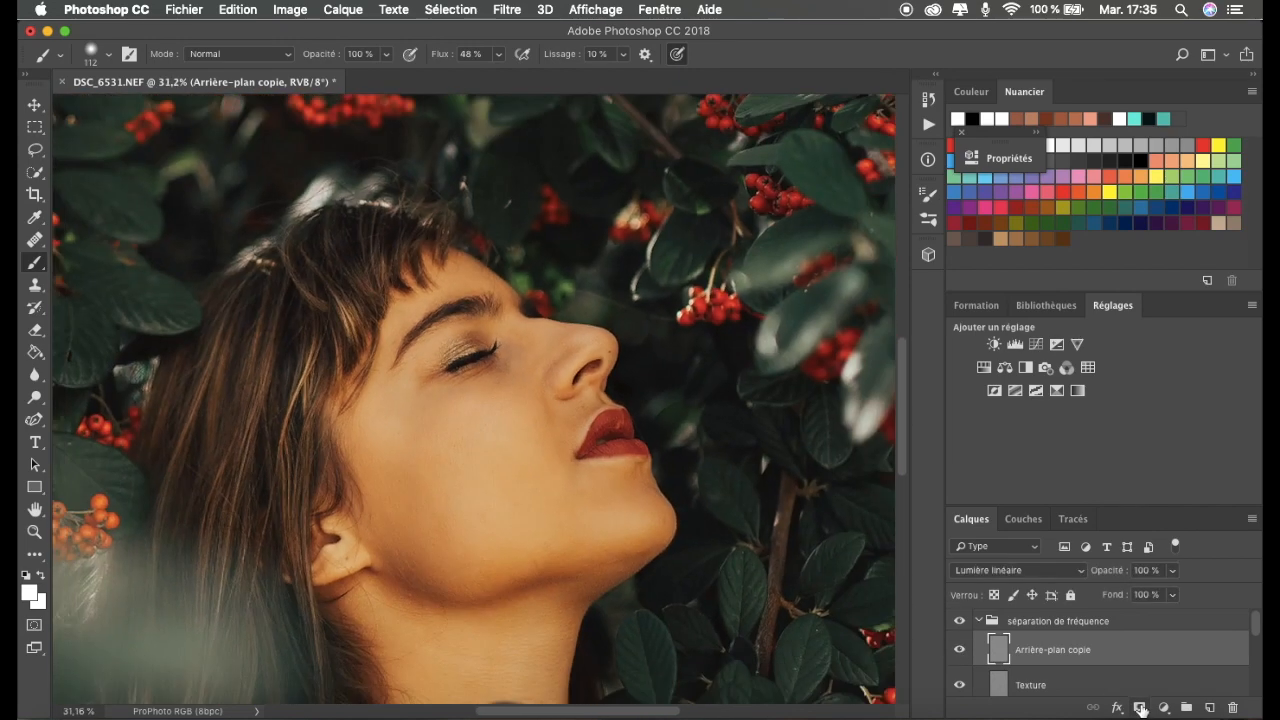
Add a black mask to Arrière-plan copie and paint in white over the eye and lips to sharpen them.
click(1141, 708)
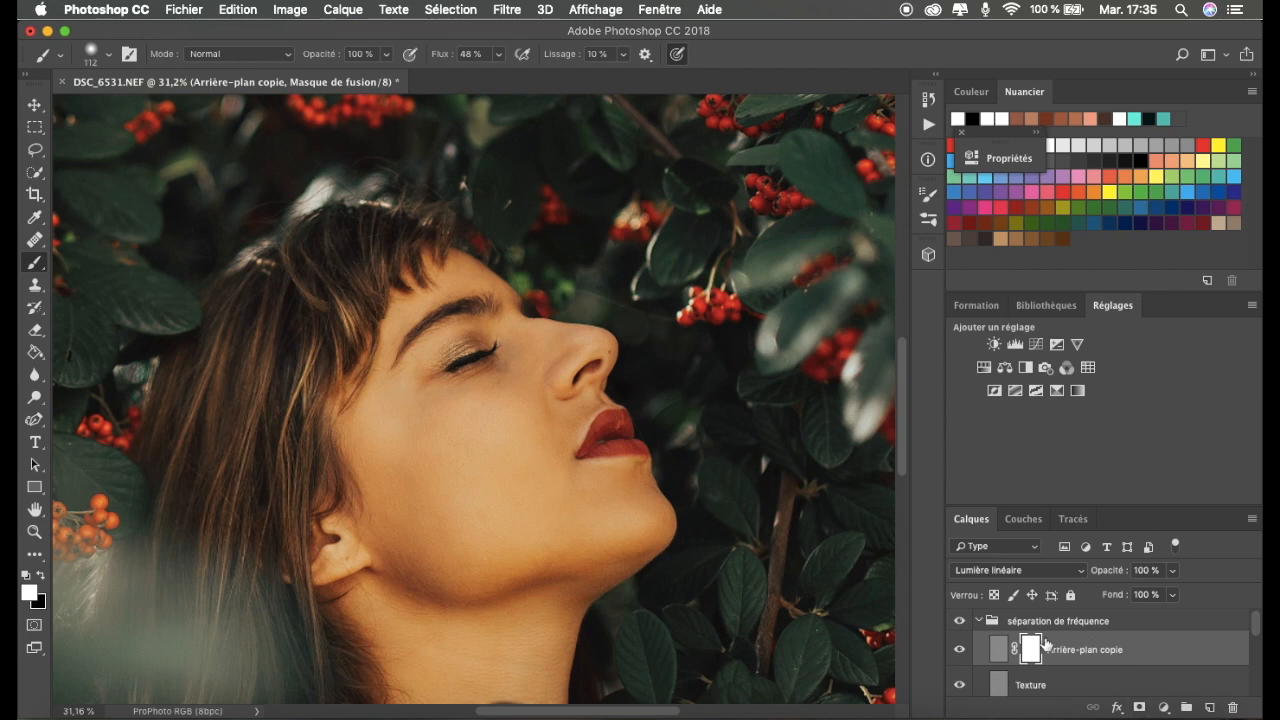
key(super+i)
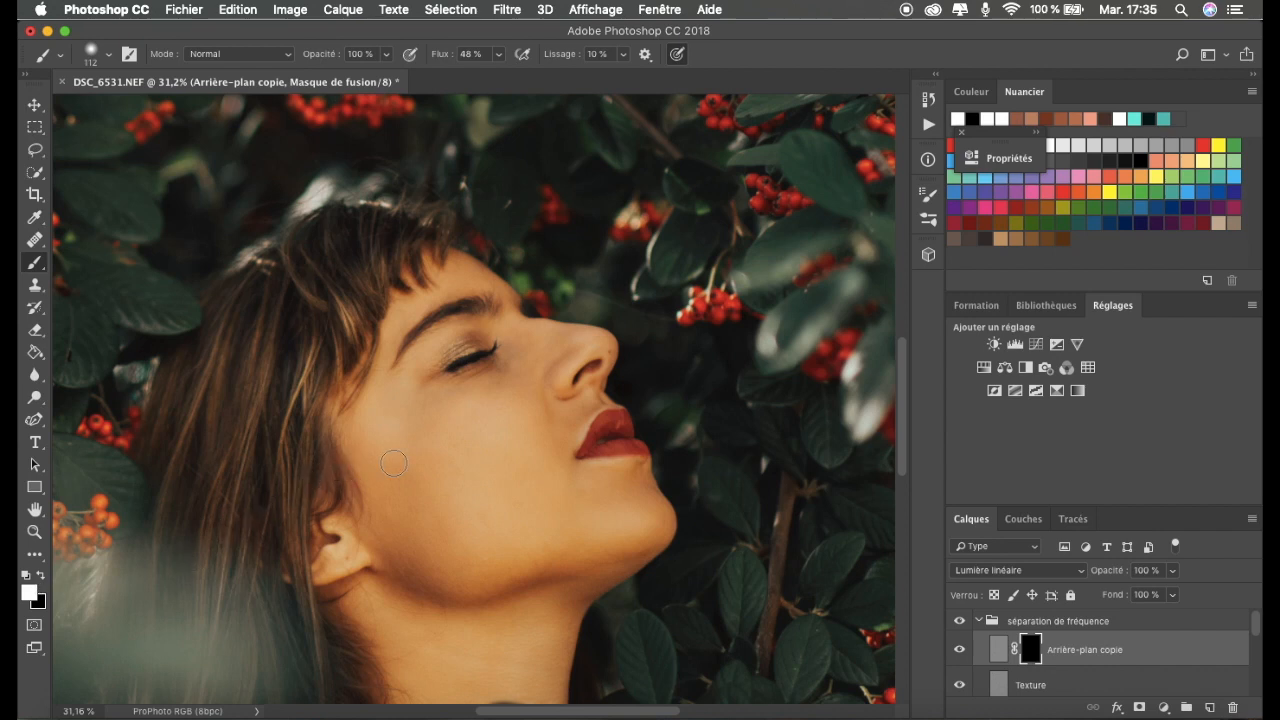
key(super+plus)
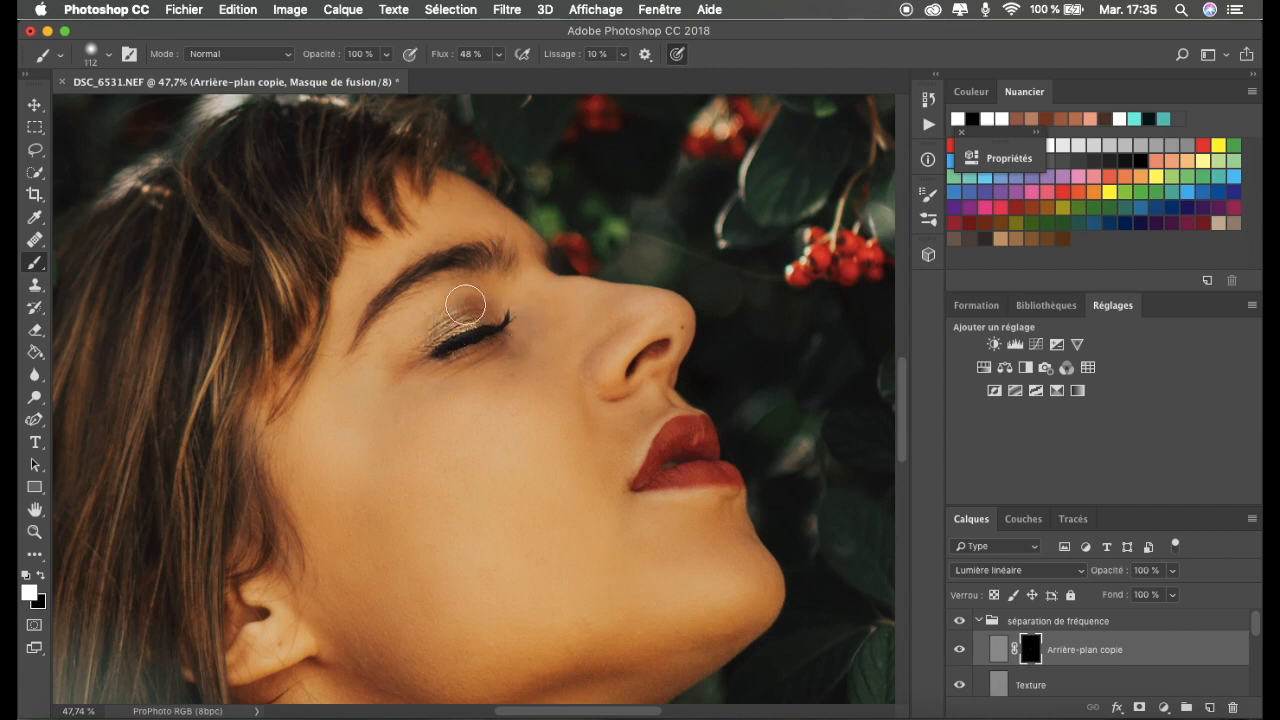
mouse_move(412, 370)
mouse_down()
mouse_move(423, 336)
mouse_move(400, 365)
mouse_move(485, 360)
mouse_up()
mouse_move(661, 470)
mouse_down()
mouse_move(691, 436)
mouse_move(673, 443)
mouse_move(661, 488)
mouse_move(704, 474)
mouse_move(648, 493)
mouse_move(702, 476)
mouse_move(731, 483)
mouse_move(694, 450)
mouse_move(695, 432)
mouse_move(702, 447)
mouse_move(682, 439)
mouse_move(642, 471)
mouse_up()
scroll(303, 435, down, 5)
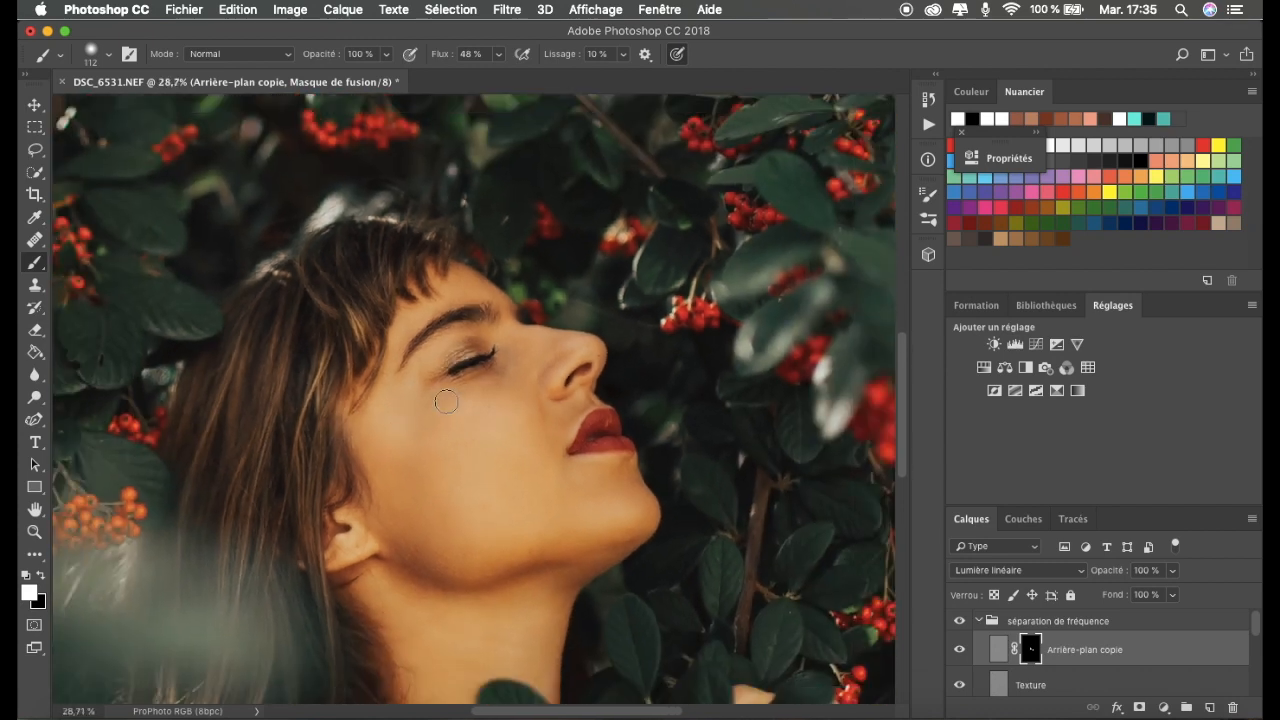
scroll(550, 398, up, 5)
Lower the brush flow to 25 %, try sharpening around the nostril on the mask, and undo the stroke.
click(498, 54)
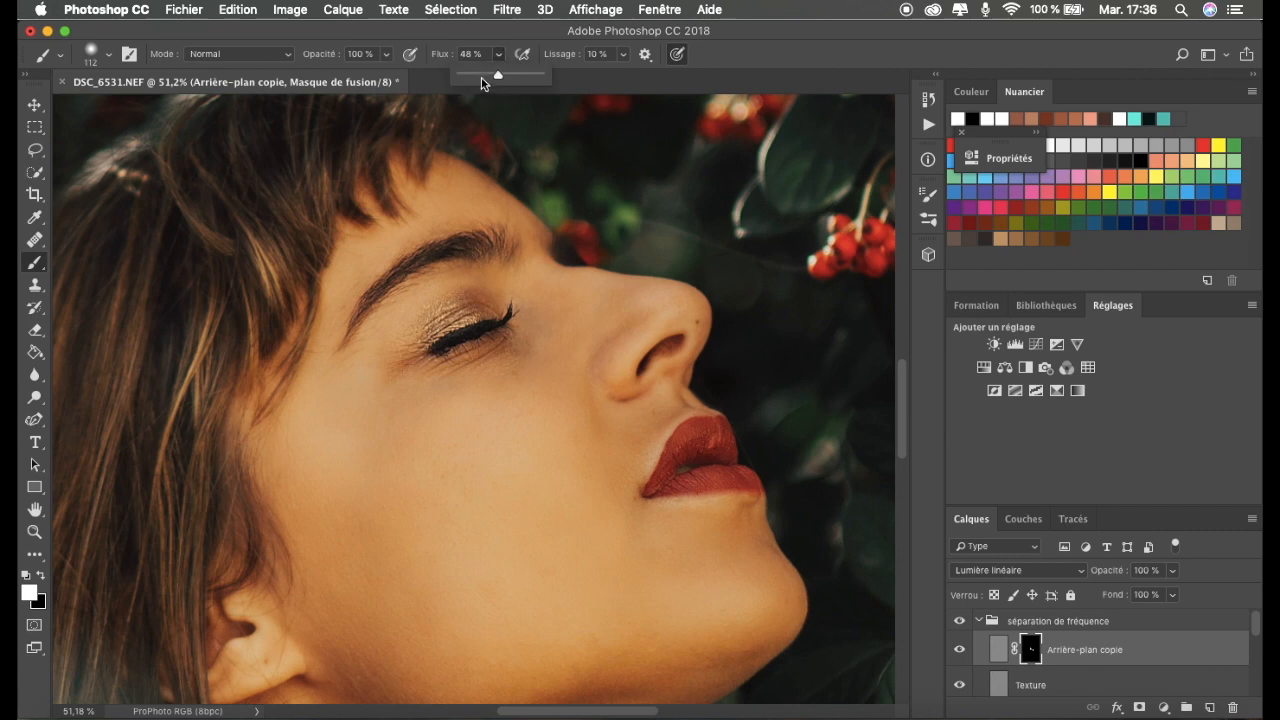
drag(645, 365, 625, 388)
key(super+z)
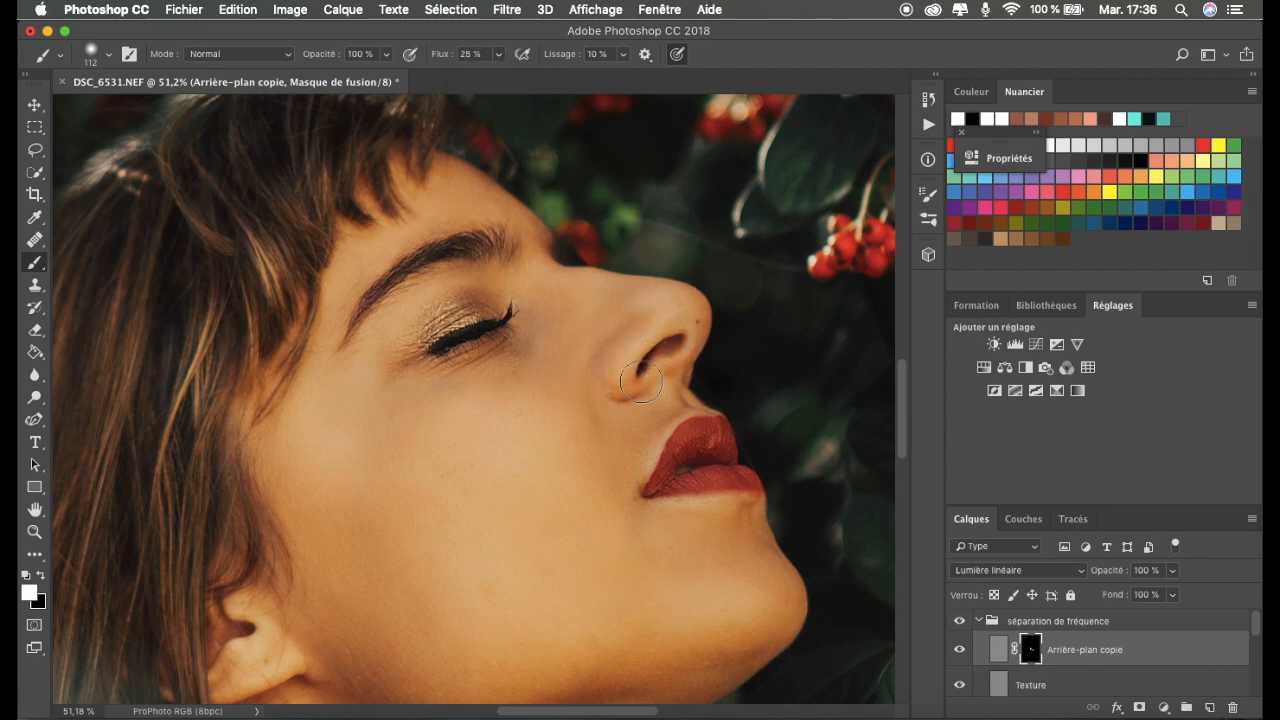
key(super+z)
Lower the brush flow to 6 % for subtle sharpening on the Arrière-plan copie mask.
scroll(521, 455, down, 4)
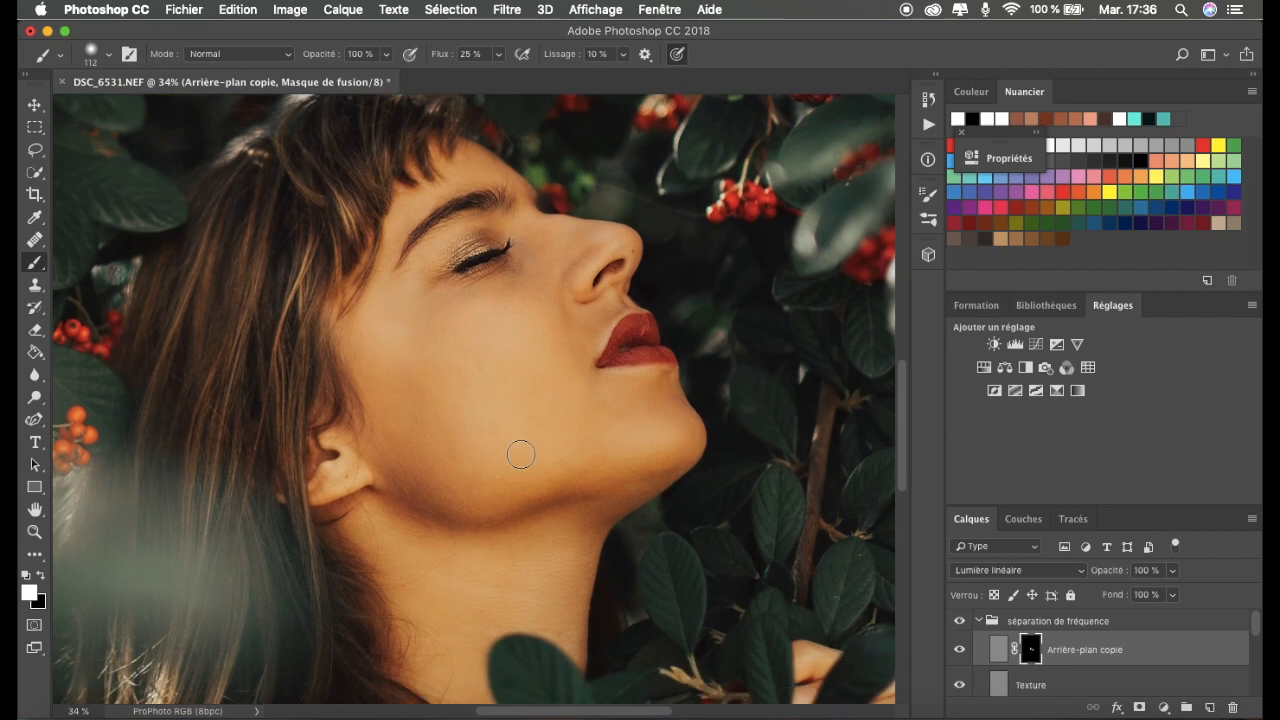
scroll(521, 455, down, 5)
scroll(521, 455, up, 3)
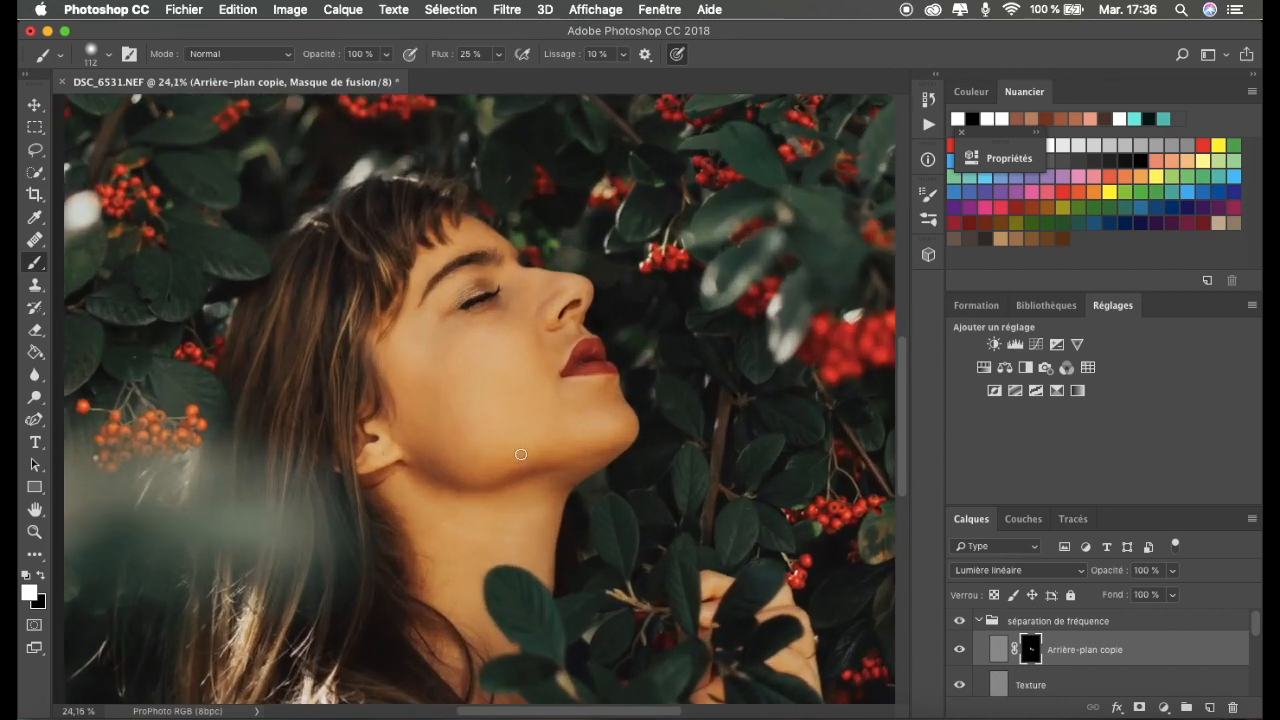
scroll(521, 455, up, 3)
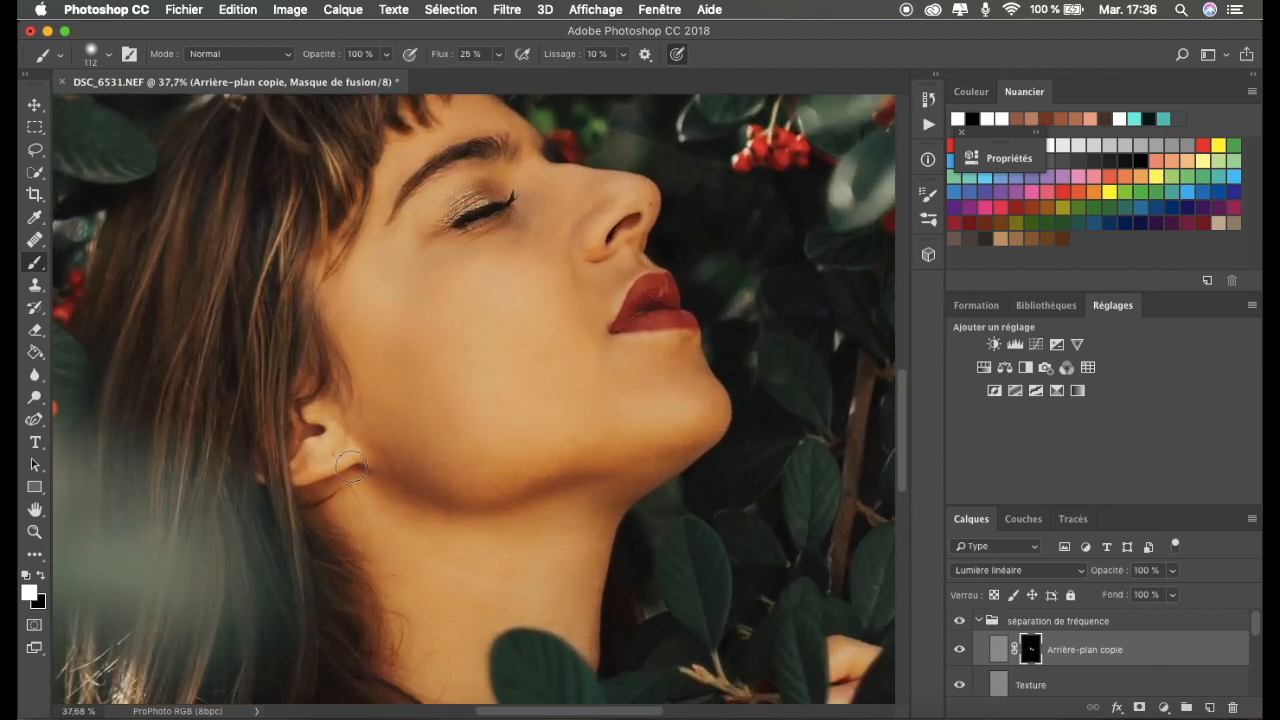
drag(493, 80, 485, 82)
click(486, 38)
Reduce the brush size to 61 px for finer work on the facial details.
key(super+minus)
key(super+minus)
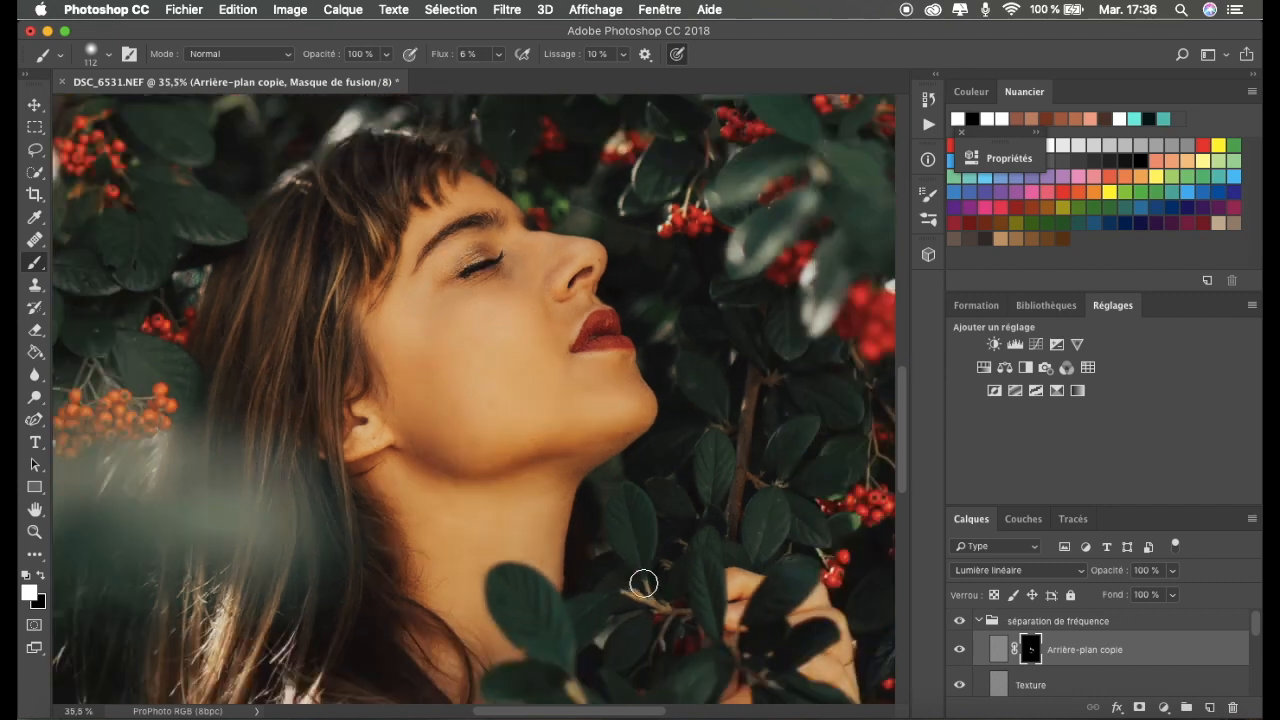
key(super+minus)
key(super+minus)
key(super+plus)
key(super+plus)
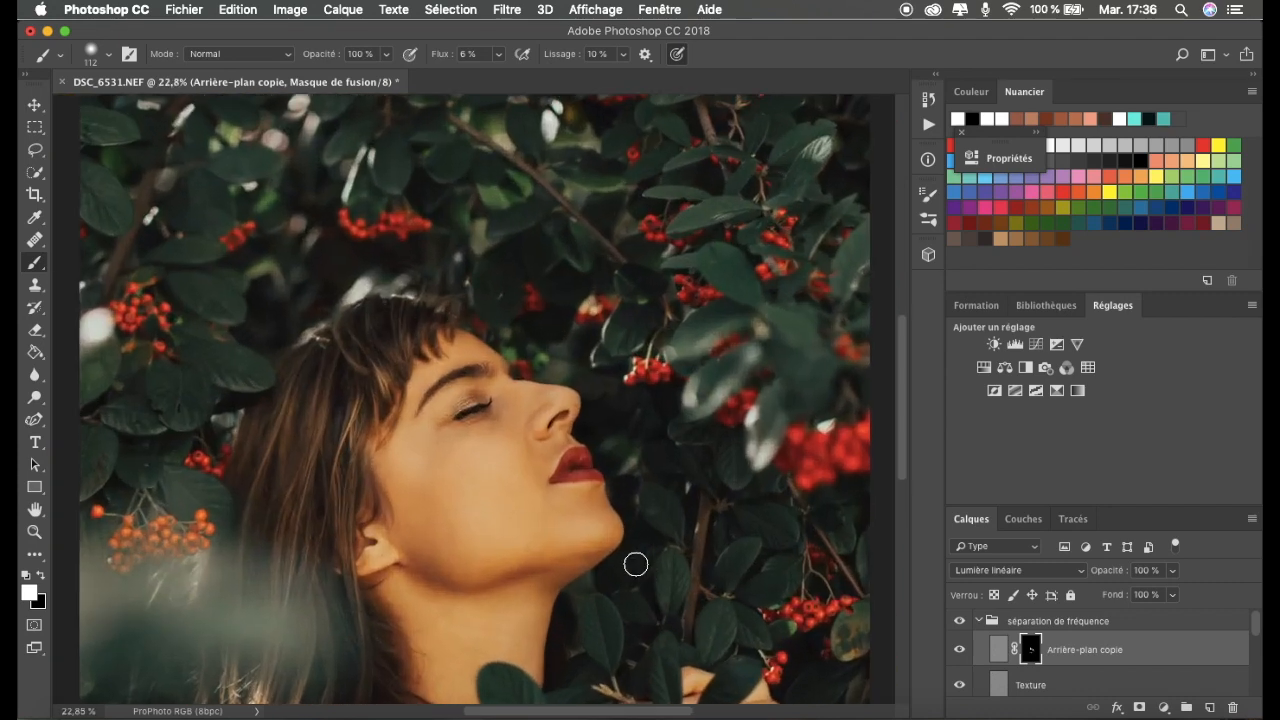
scroll(636, 564, up, 5)
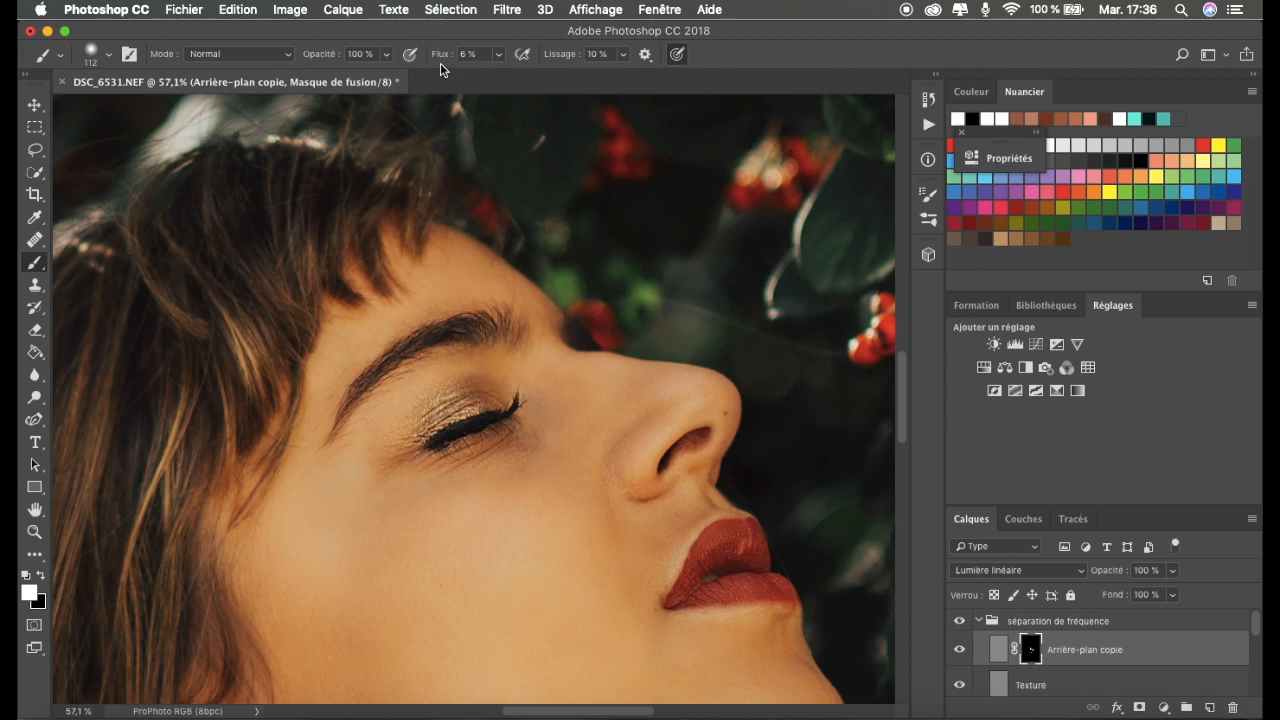
click(109, 56)
click(153, 106)
click(174, 52)
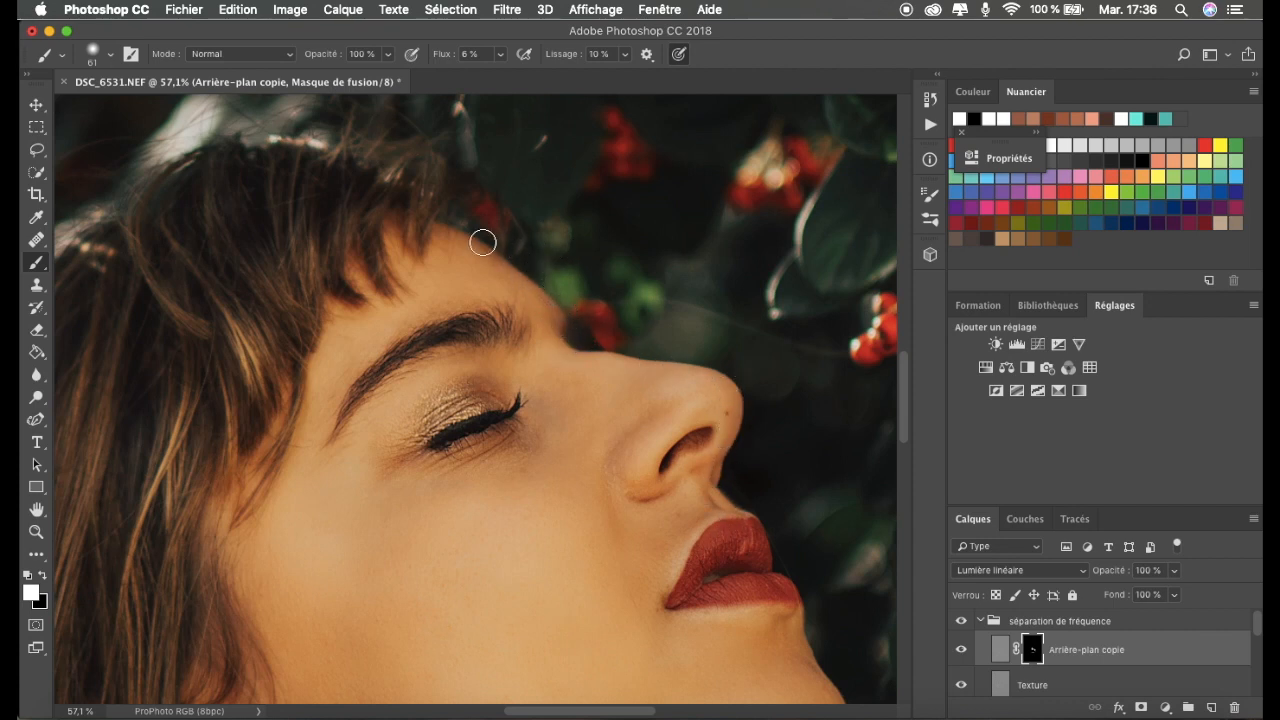
scroll(470, 245, down, 3)
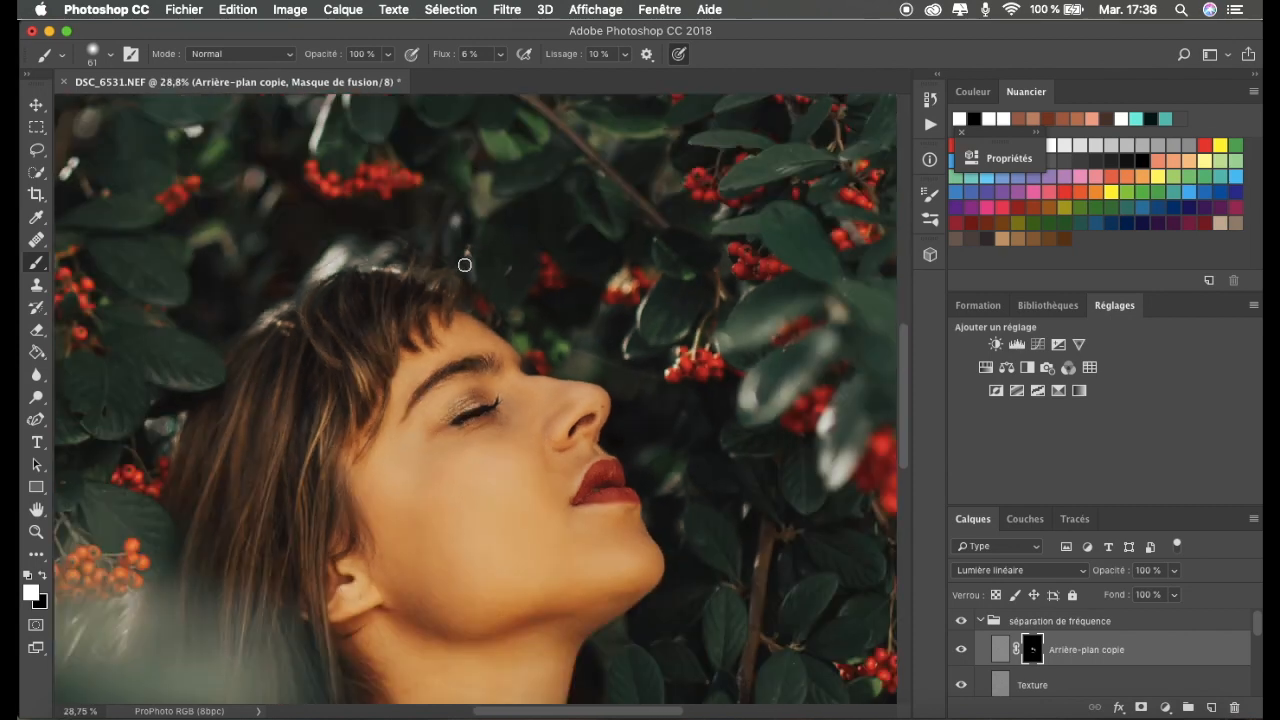
Examine the retouched hair, face, ear and neck up close, and compare them with the whole portrait.
scroll(440, 280, up, 3)
scroll(396, 300, up, 2)
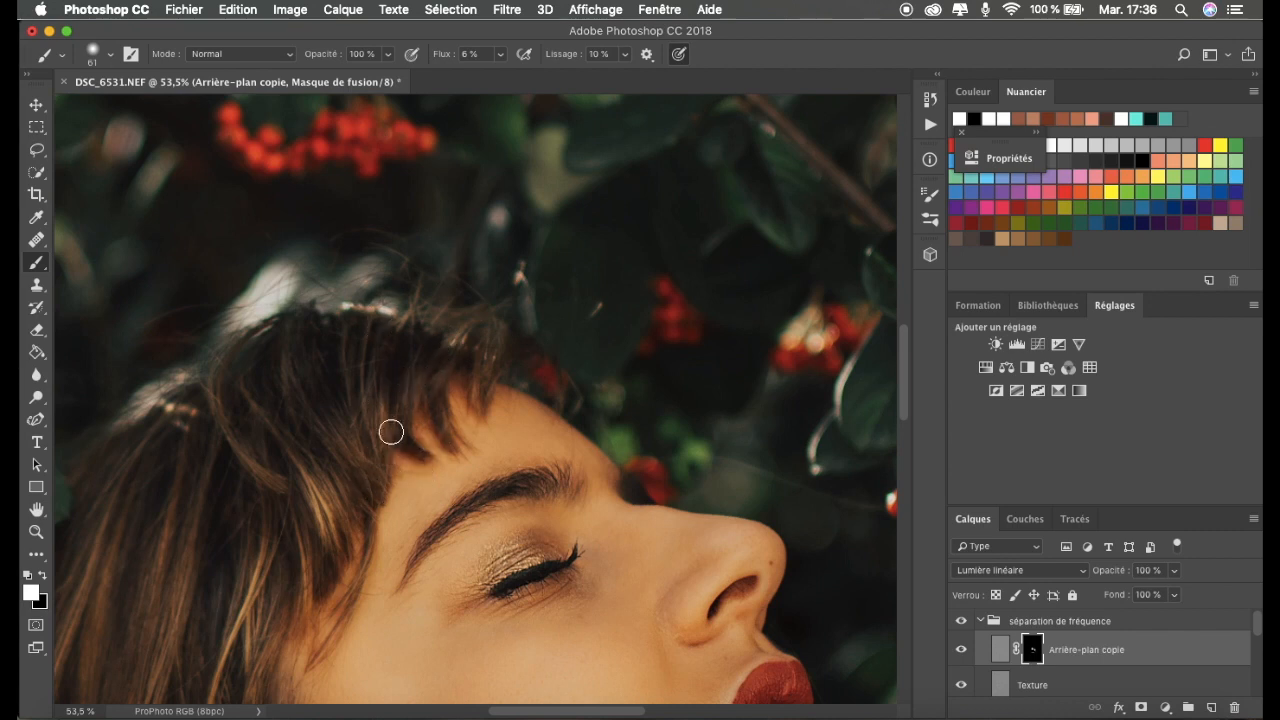
scroll(370, 420, down, 5)
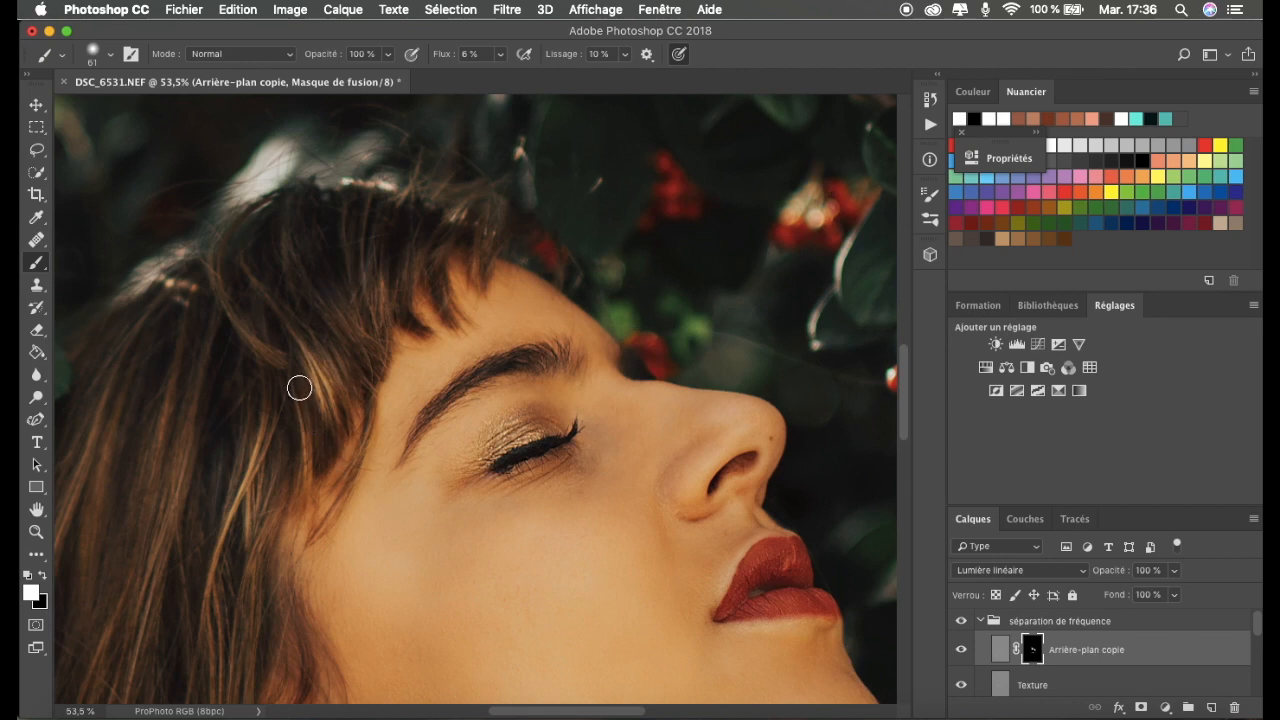
scroll(284, 571, down, 4)
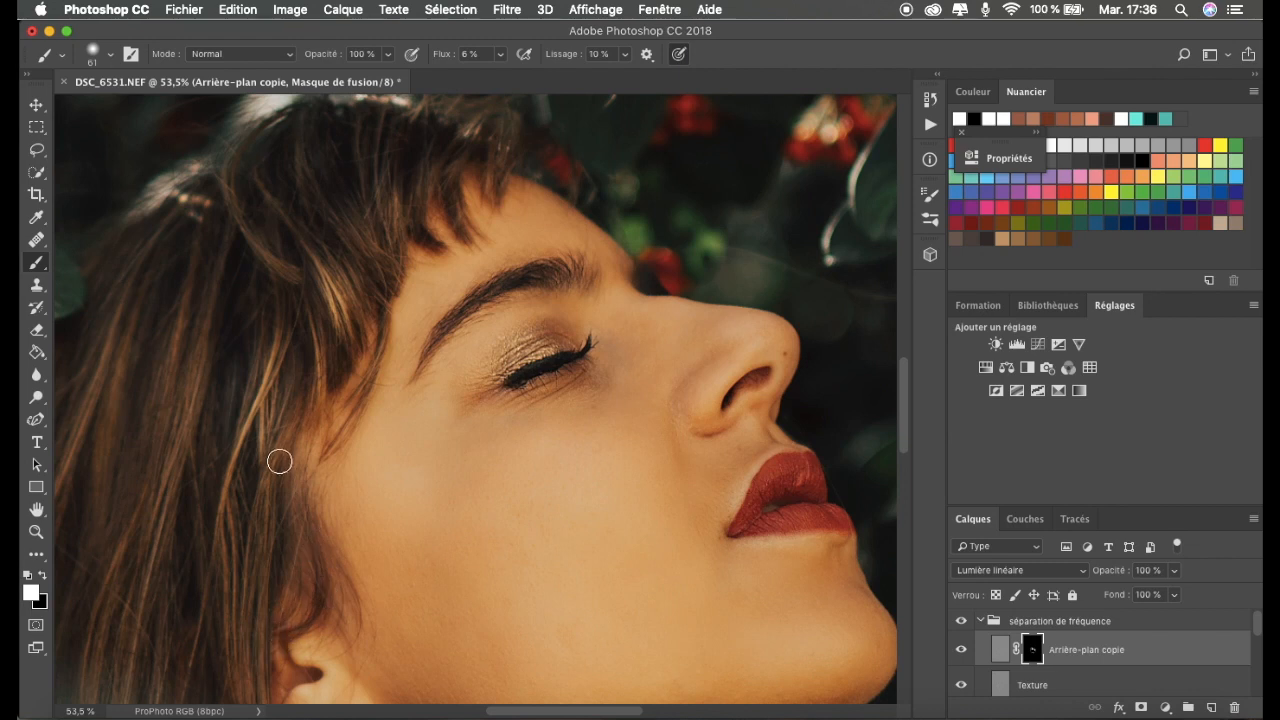
scroll(275, 430, down, 6)
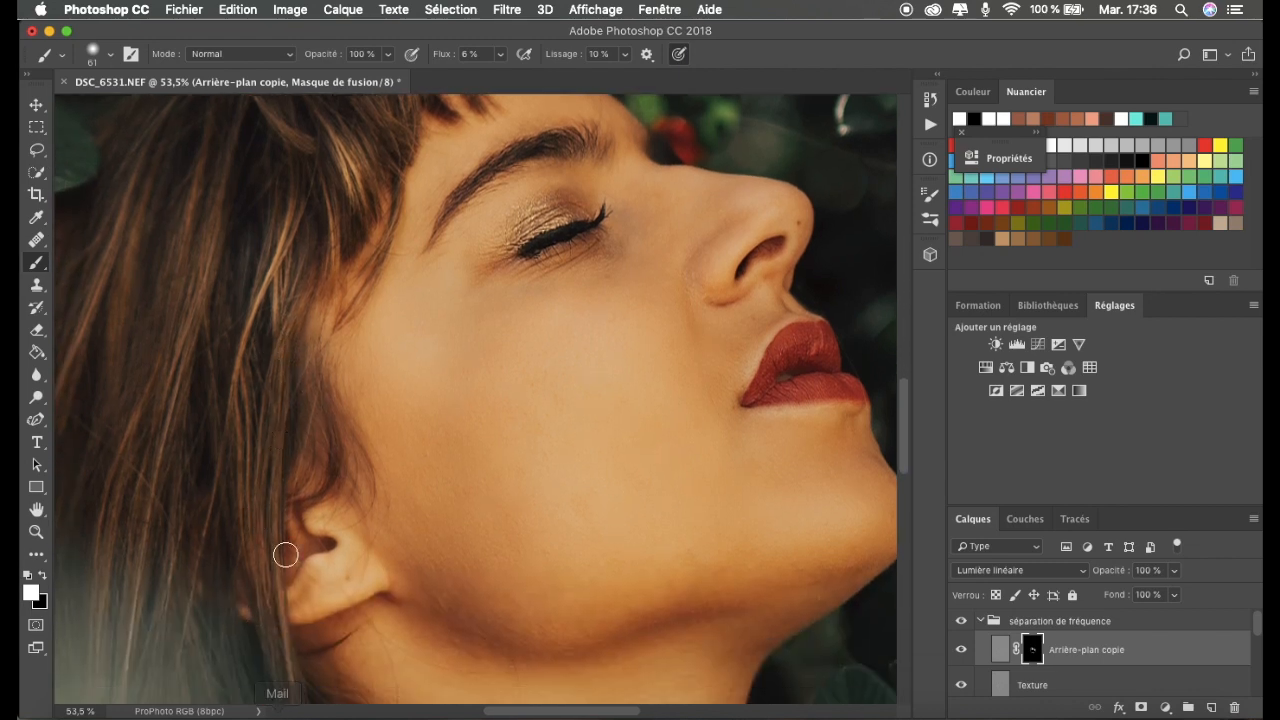
scroll(286, 551, down, 9)
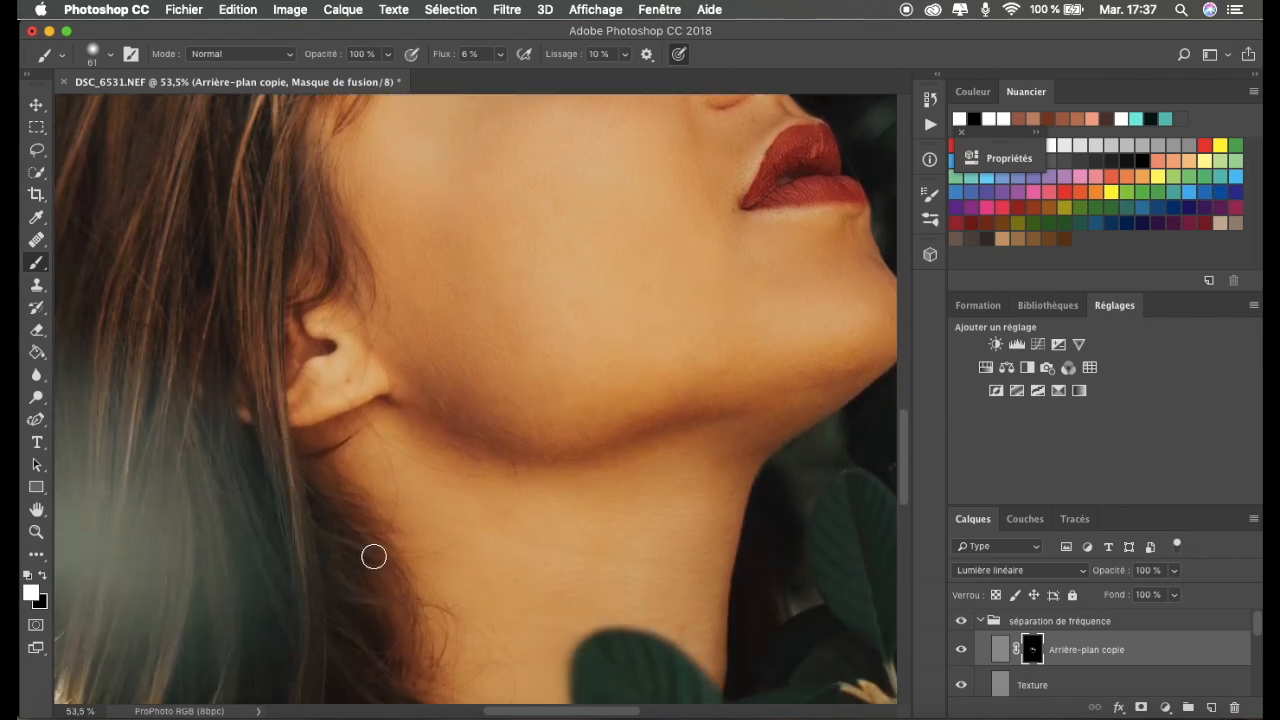
scroll(400, 646, down, 3)
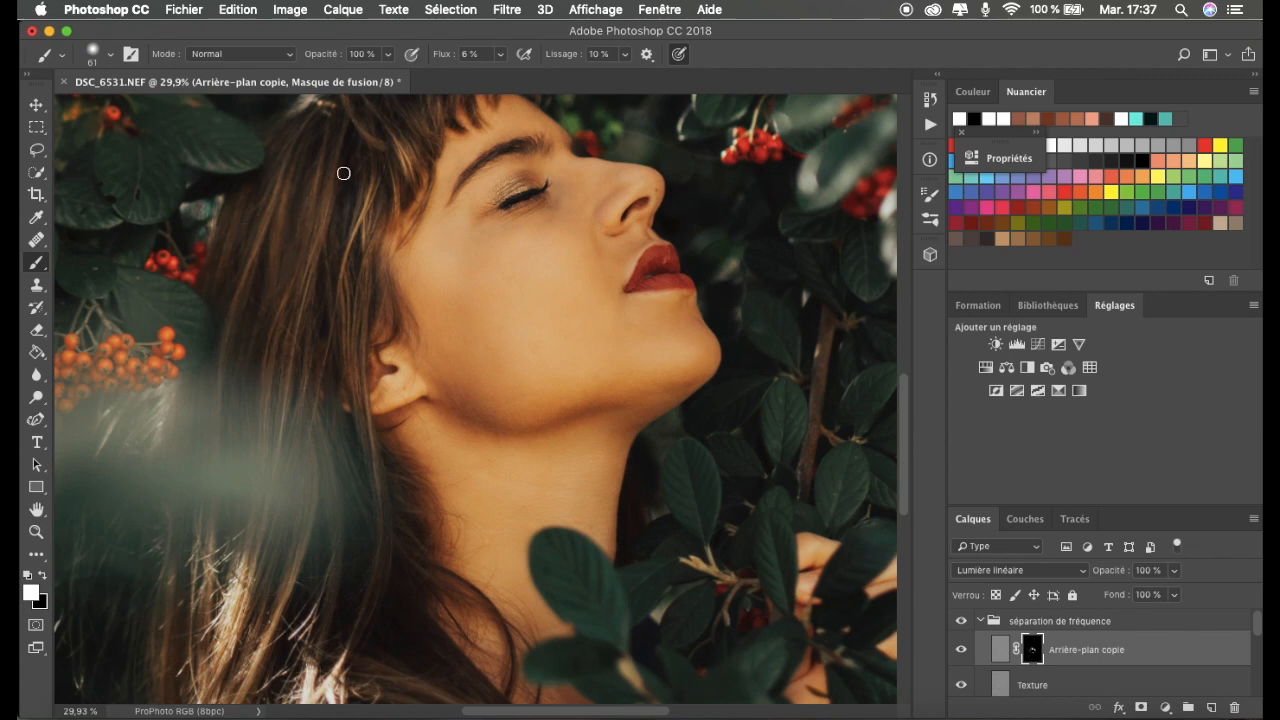
scroll(340, 260, up, 3)
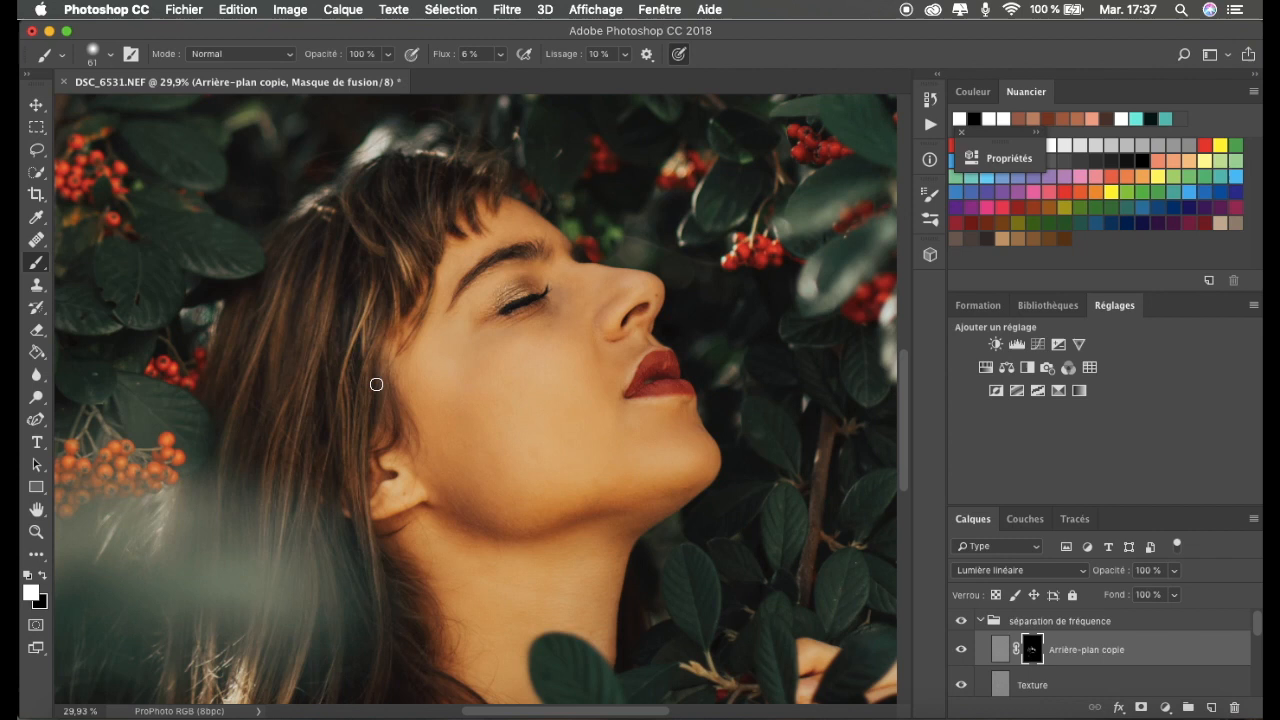
scroll(374, 380, down, 5)
scroll(377, 389, up, 2)
scroll(377, 389, down, 2)
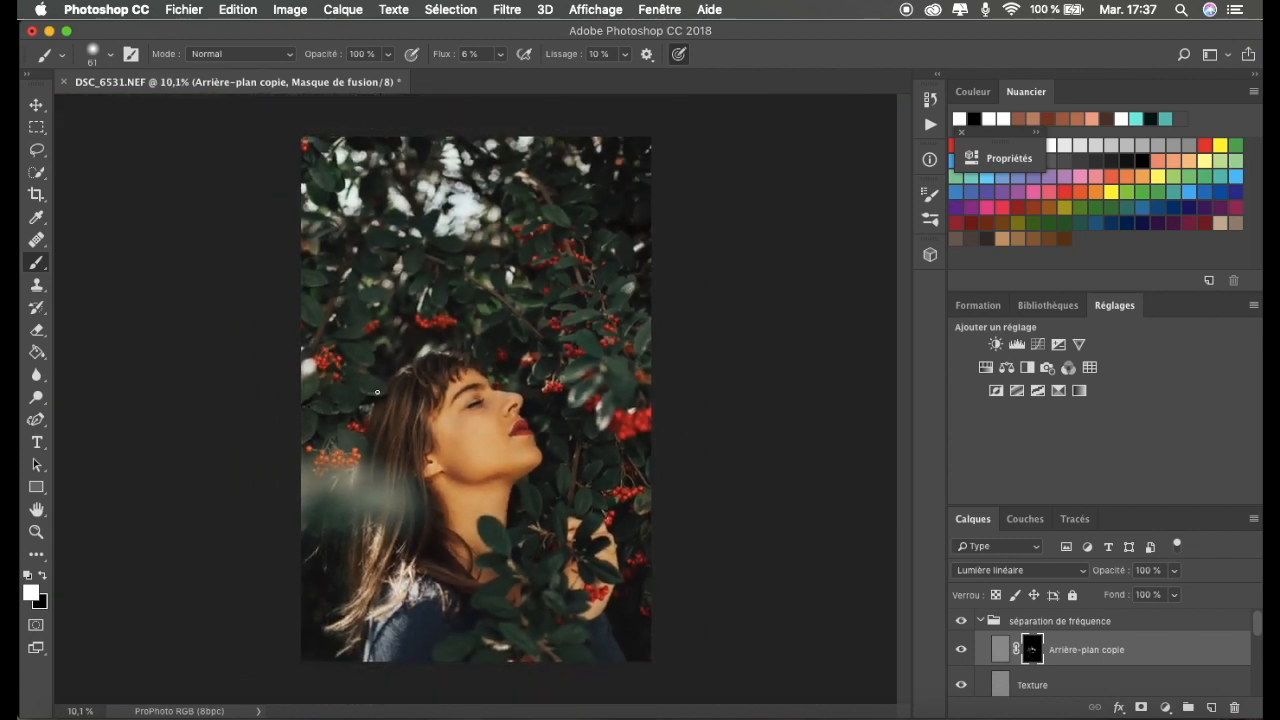
scroll(377, 391, up, 2)
scroll(377, 395, down, 3)
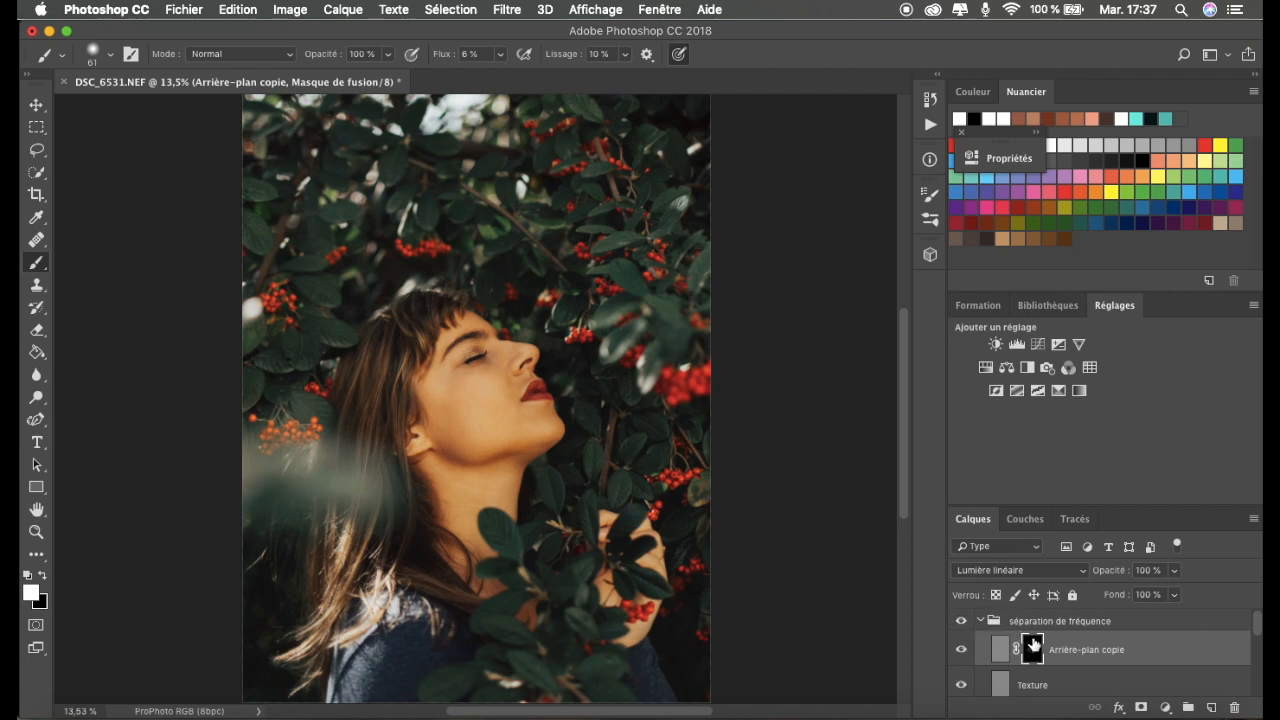
Stamp all visible layers into a new layer above the collapsed séparation de fréquence group and duplicate that layer.
scroll(1017, 640, down, 5)
scroll(999, 657, up, 3)
click(983, 623)
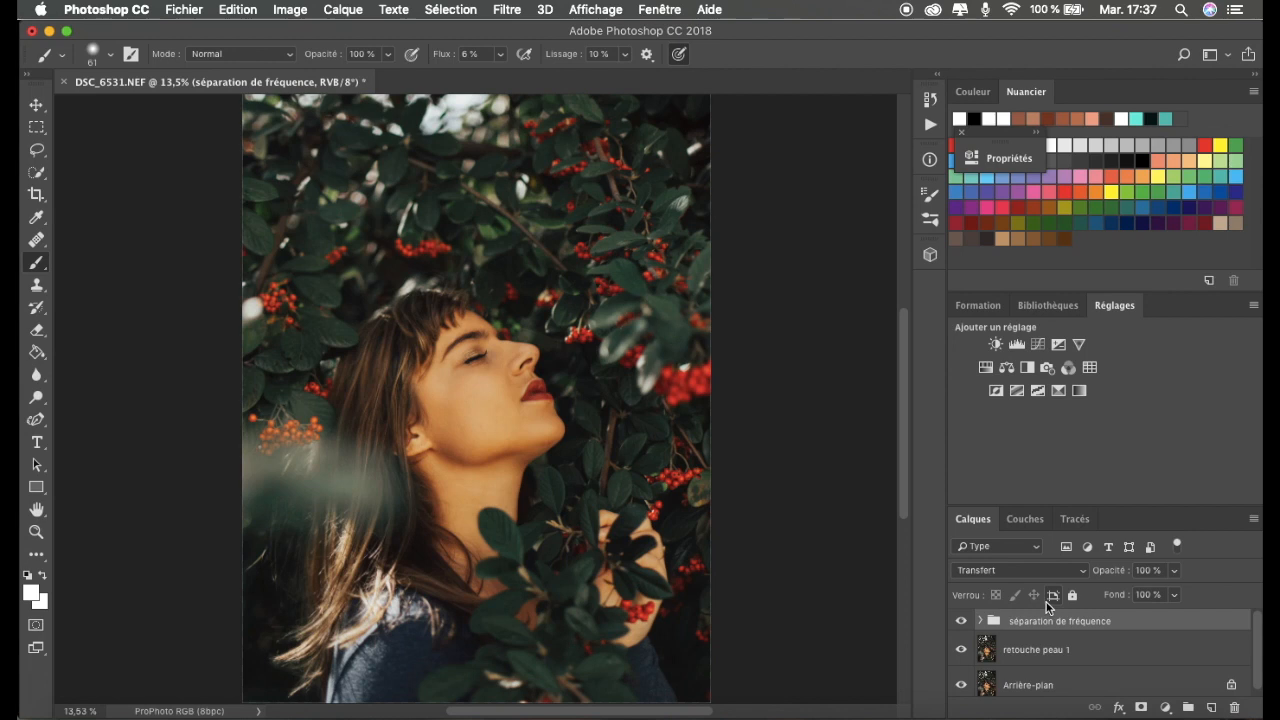
key(super+alt+shift+e)
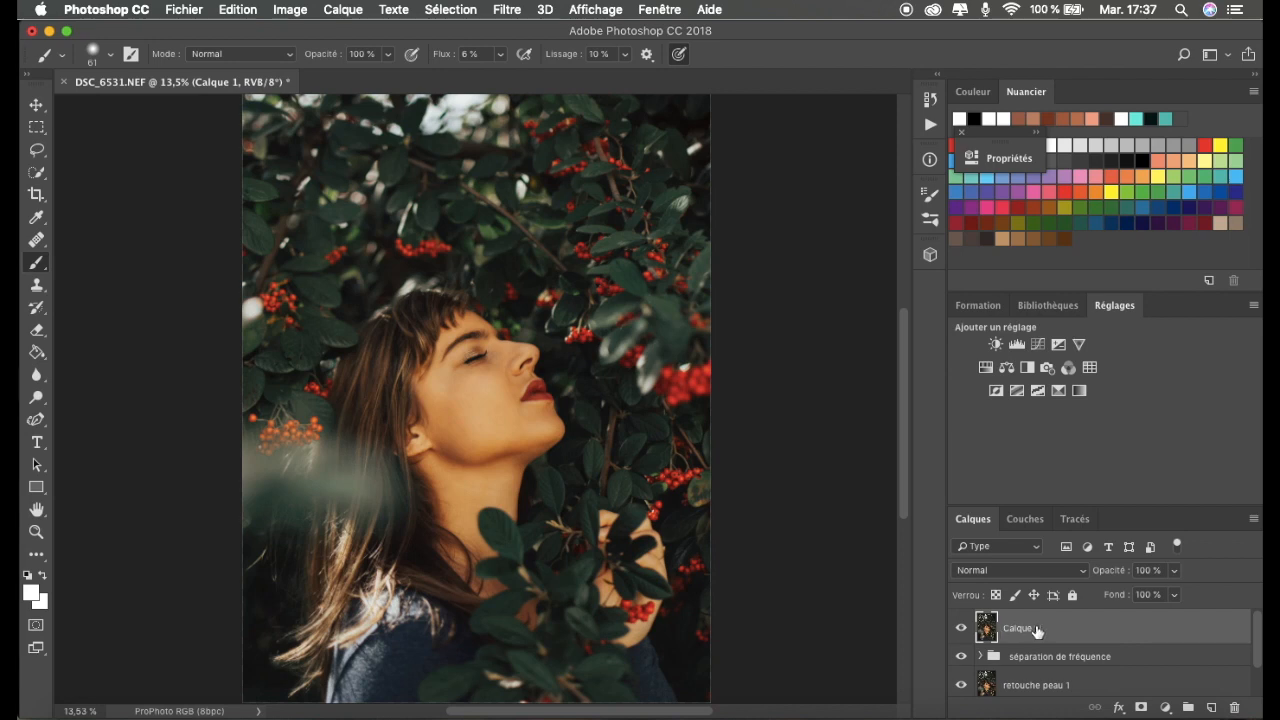
scroll(486, 410, up, 5)
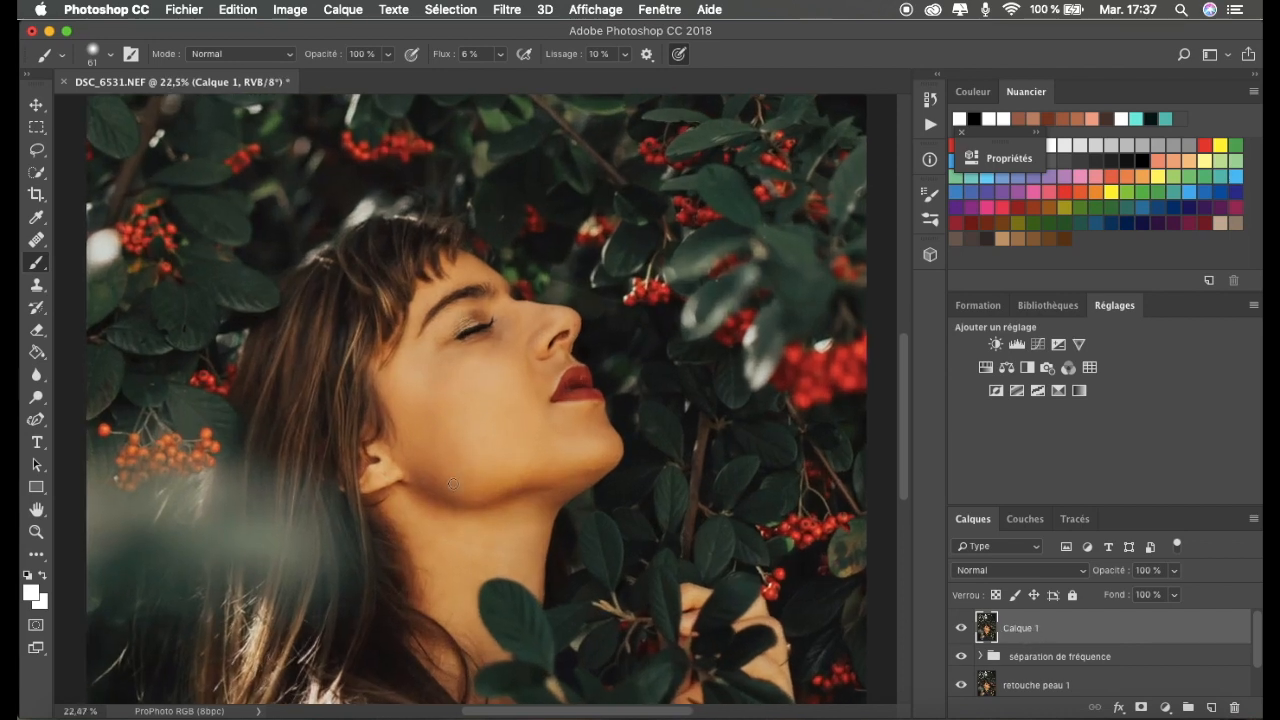
key(super+j)
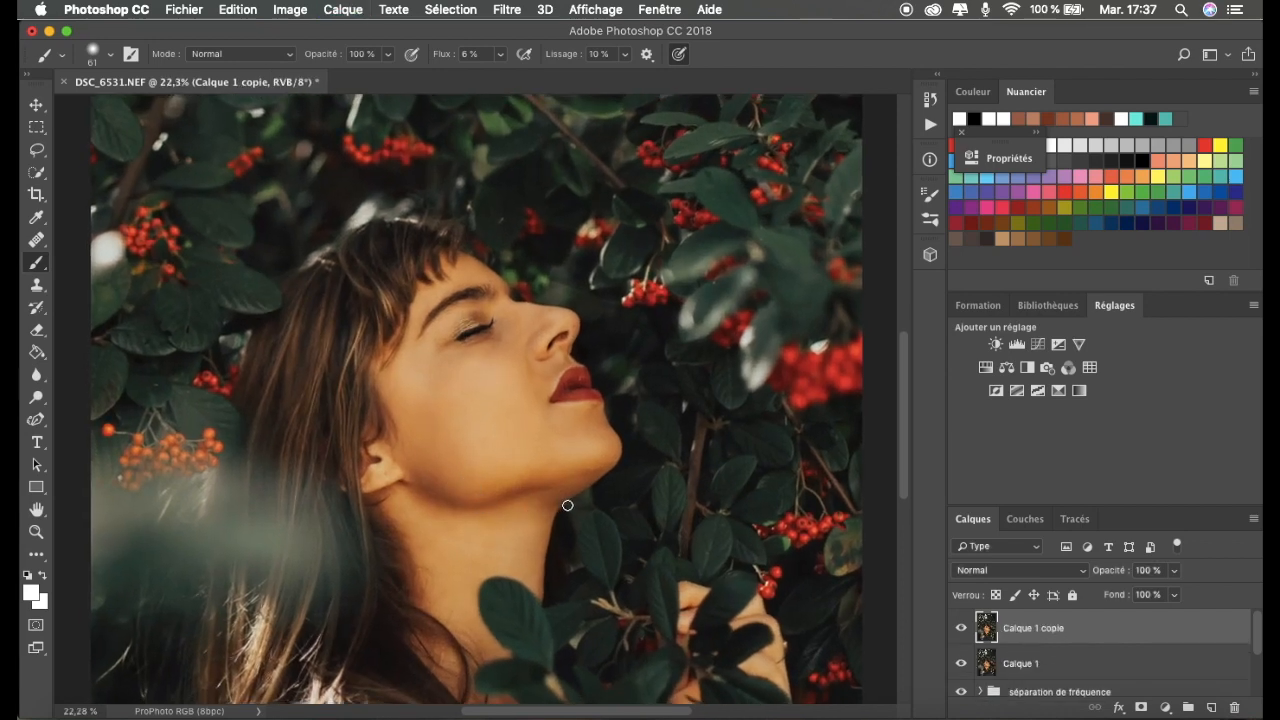
scroll(567, 505, down, 5)
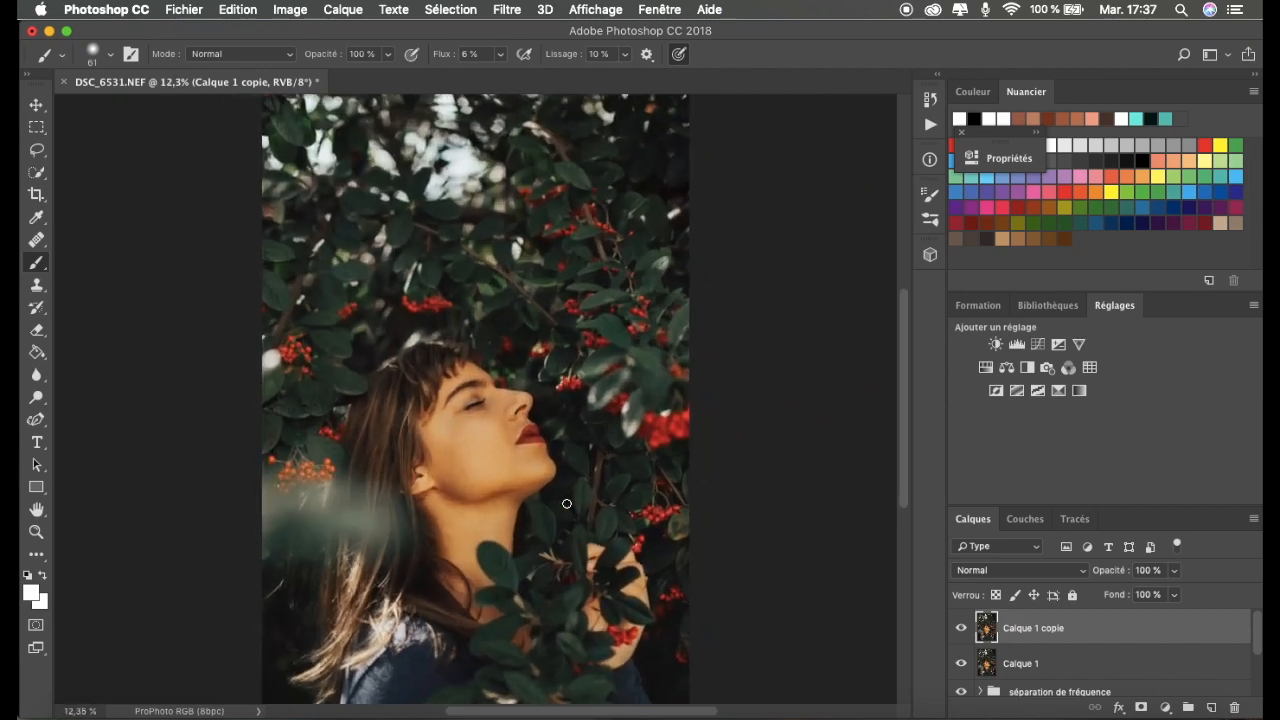
scroll(567, 504, down, 1)
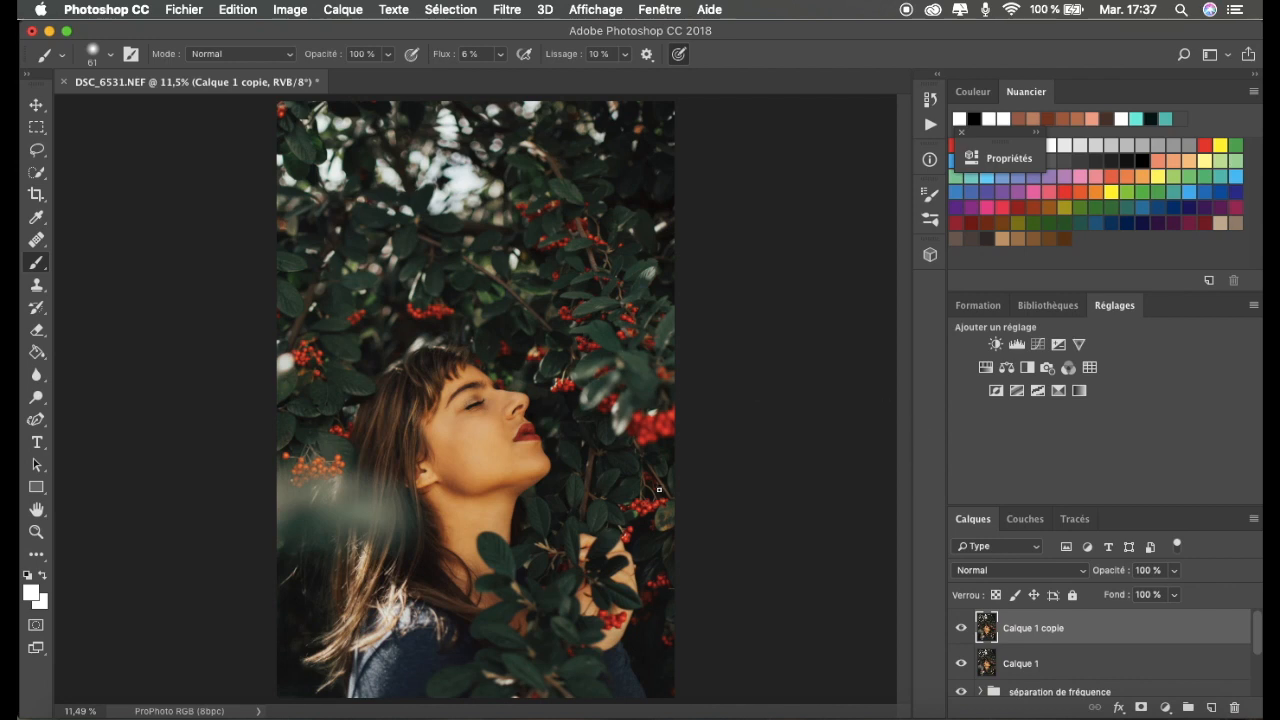
scroll(317, 411, up, 3)
scroll(317, 411, down, 4)
scroll(317, 413, down, 3)
scroll(317, 413, up, 1)
scroll(317, 413, up, 2)
scroll(317, 414, down, 1)
scroll(317, 414, up, 1)
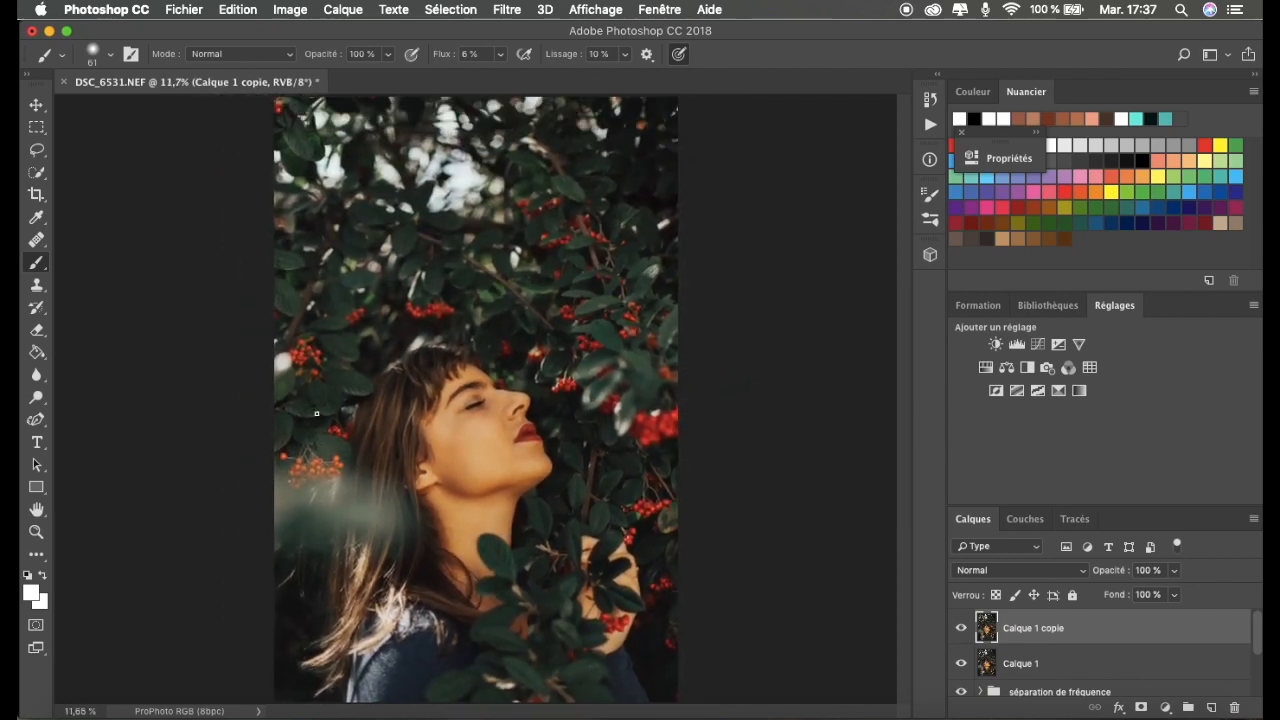
scroll(421, 411, down, 1)
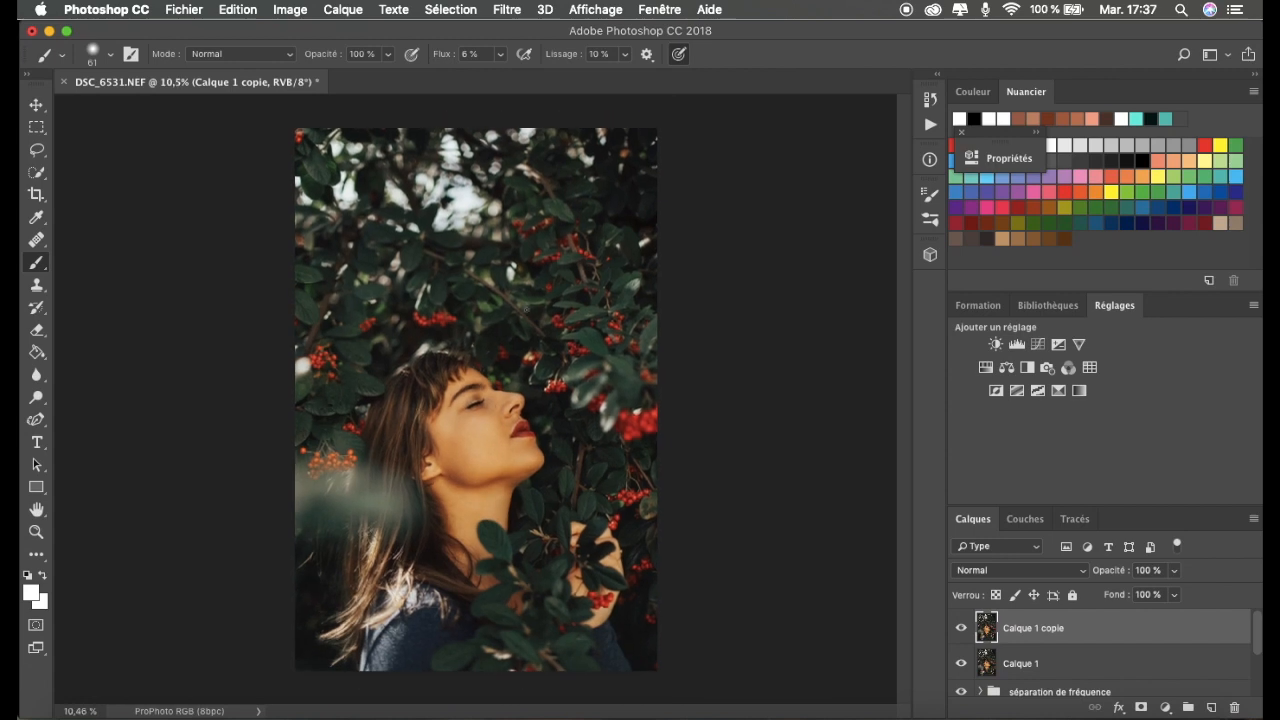
Open the Camera Raw filter on Calque 1 copie and display its Détail settings.
click(517, 10)
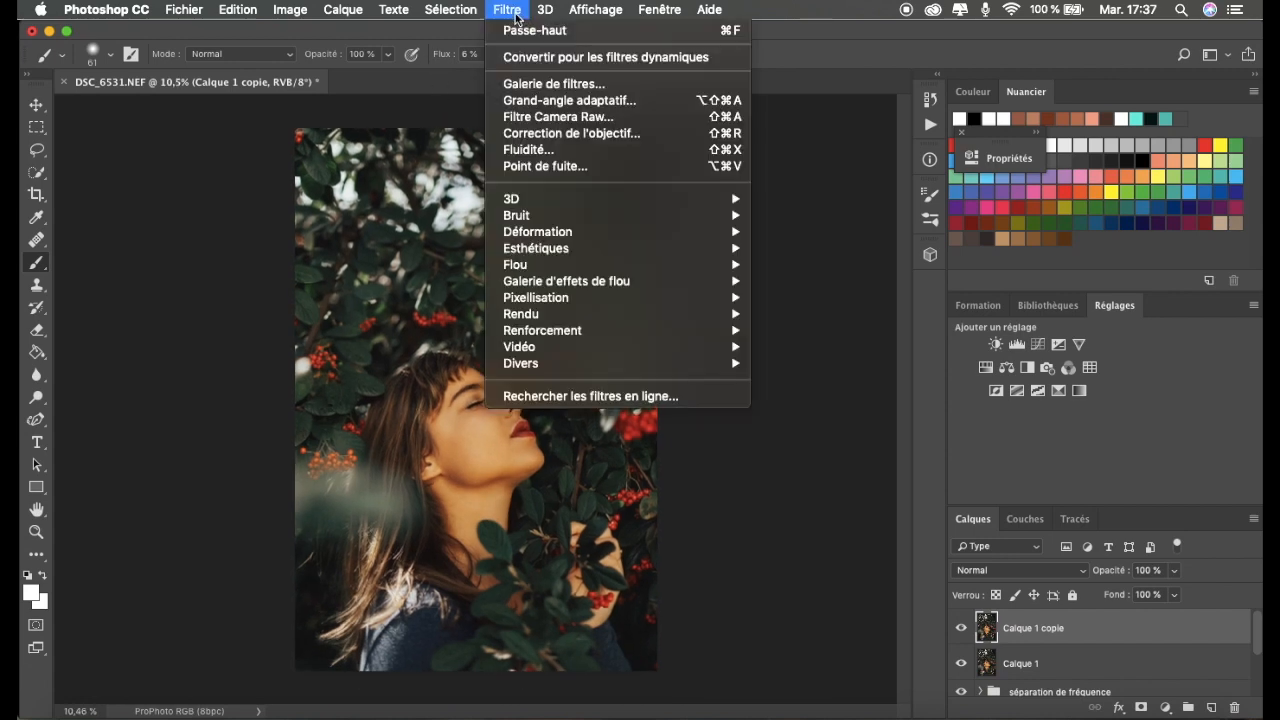
click(606, 118)
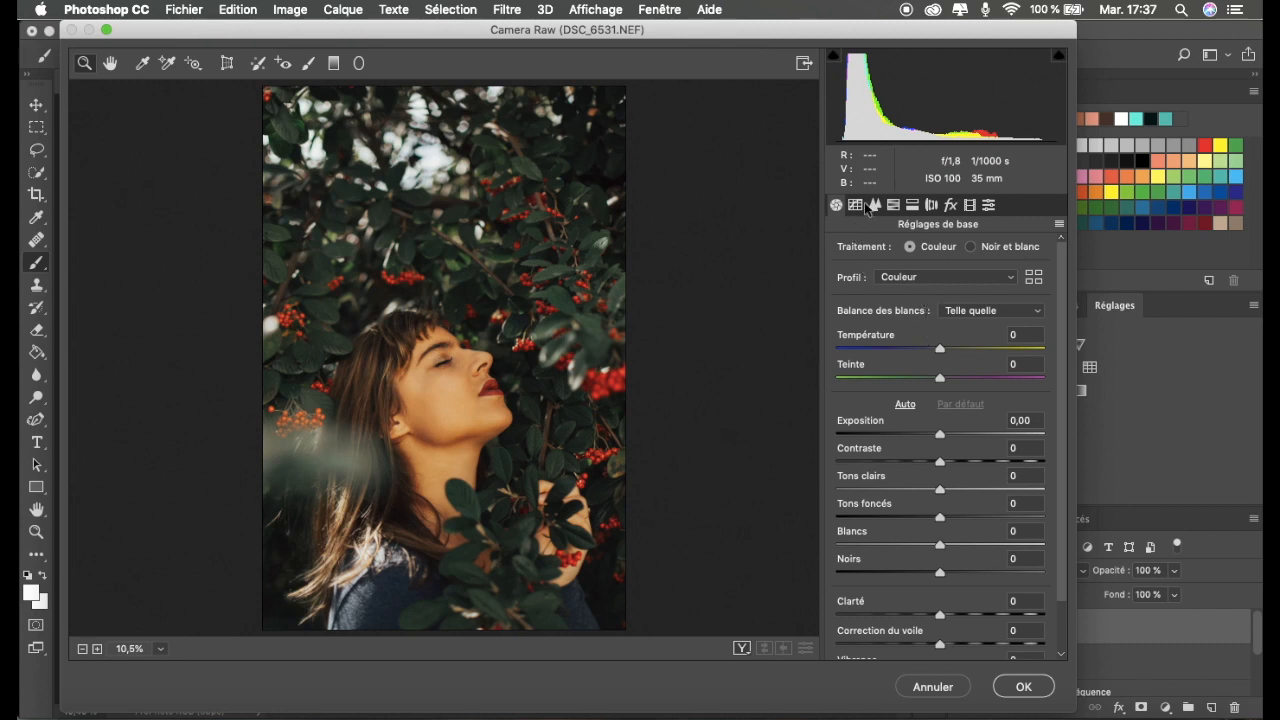
scroll(932, 405, down, 2)
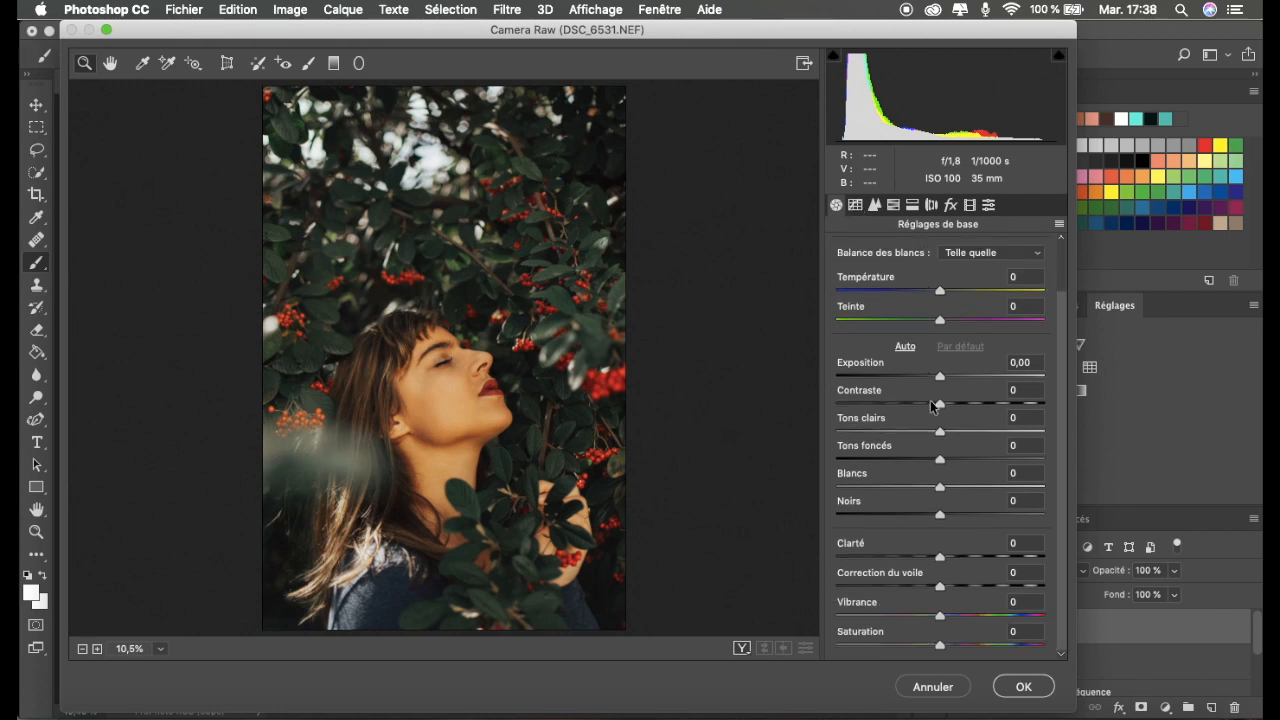
scroll(932, 405, up, 2)
click(857, 205)
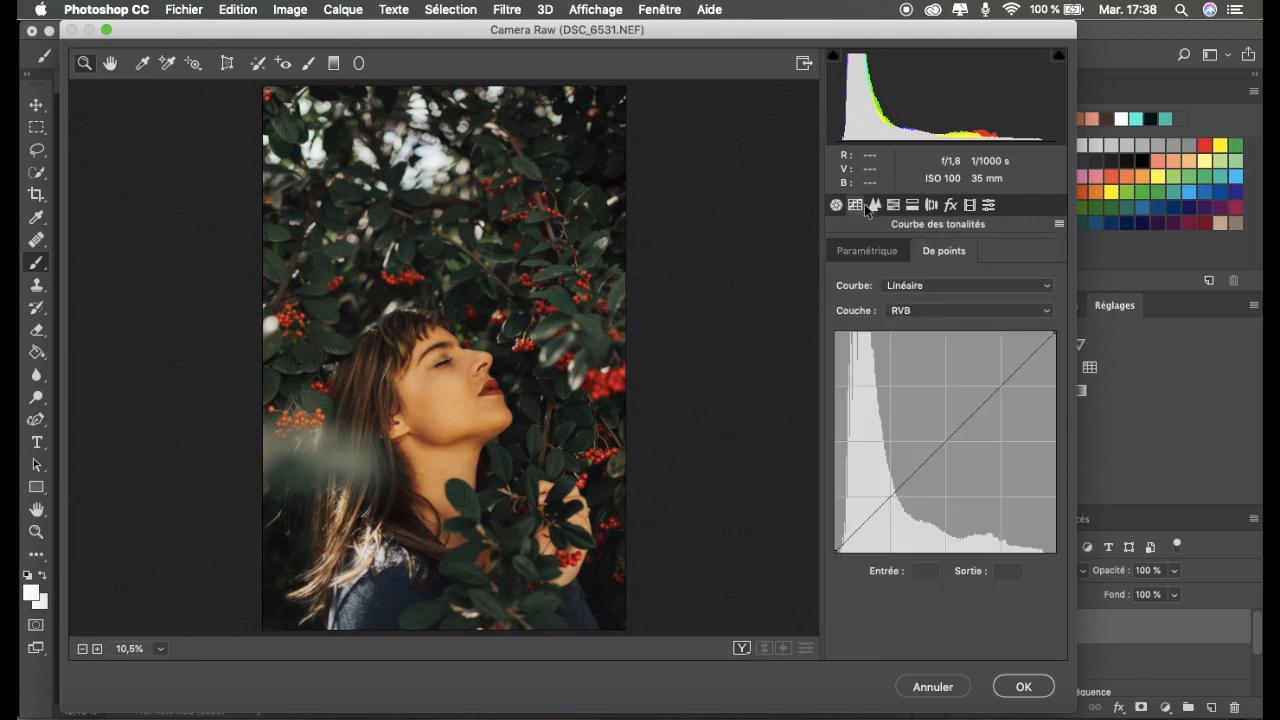
click(873, 205)
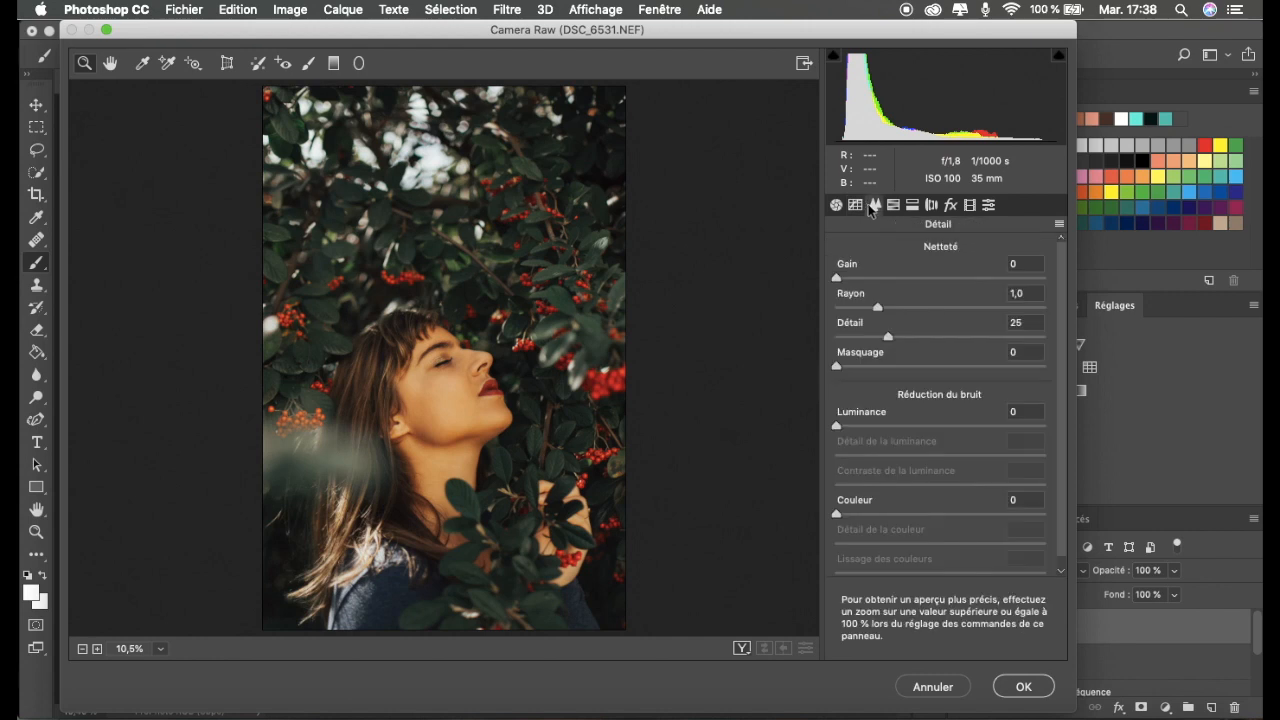
Set the Camera Raw sharpening to Gain 28, Rayon 0,9, Détail 9 and Masquage 3.
click(901, 278)
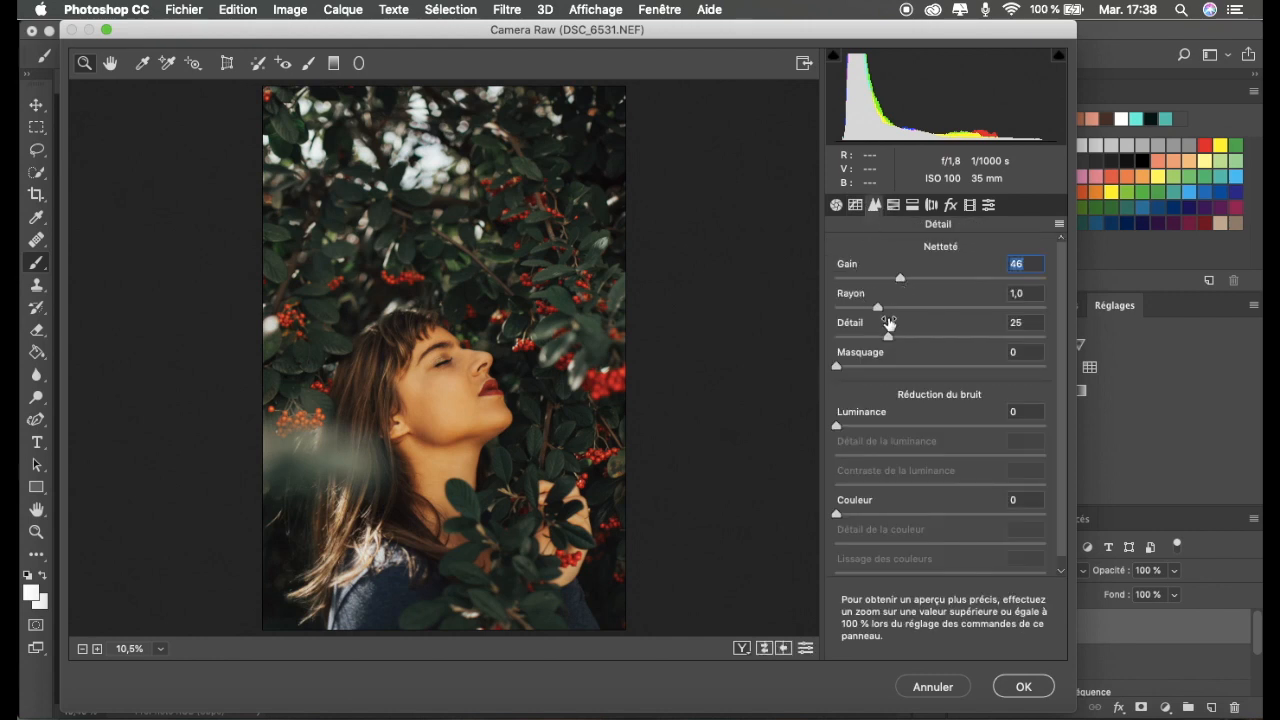
drag(892, 335, 881, 307)
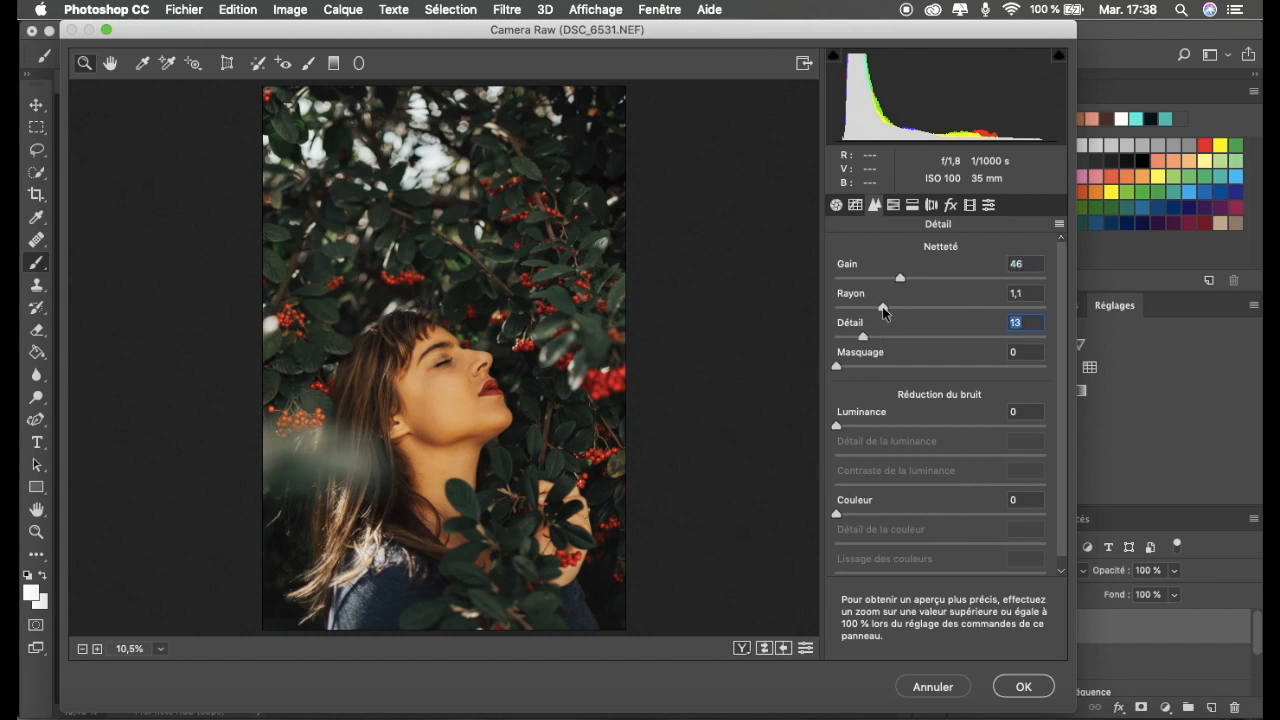
click(847, 368)
mouse_move(886, 308)
mouse_down()
mouse_move(879, 279)
mouse_move(867, 307)
mouse_up()
click(858, 338)
drag(847, 366, 856, 339)
click(868, 307)
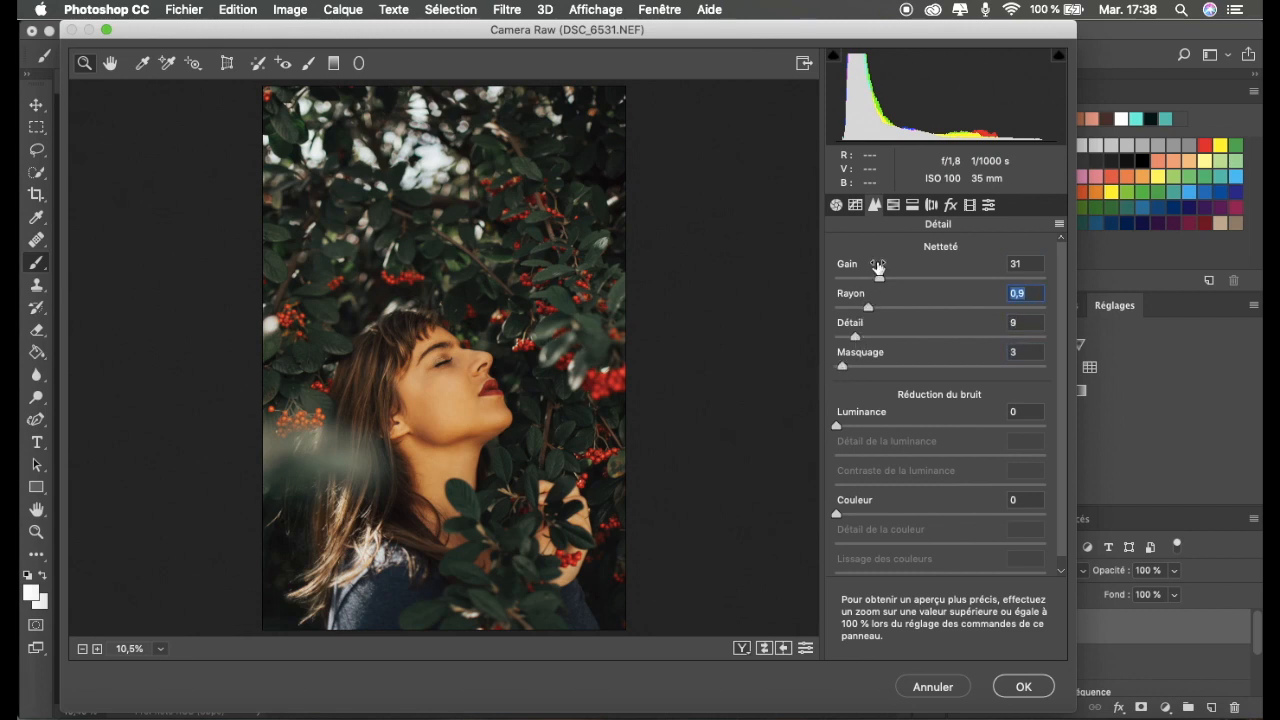
drag(878, 278, 874, 280)
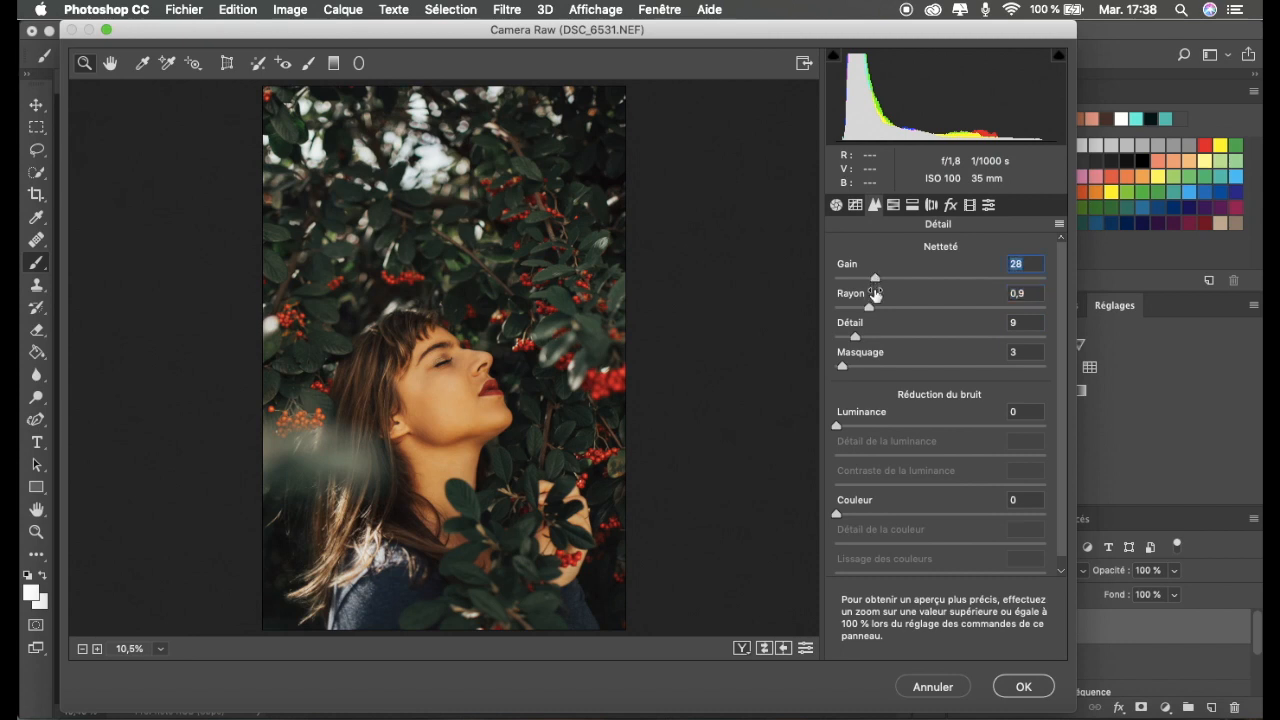
Set the post-crop vignette Niveau to -18 in the Effets settings and apply the Camera Raw filter.
click(900, 206)
click(912, 206)
click(927, 206)
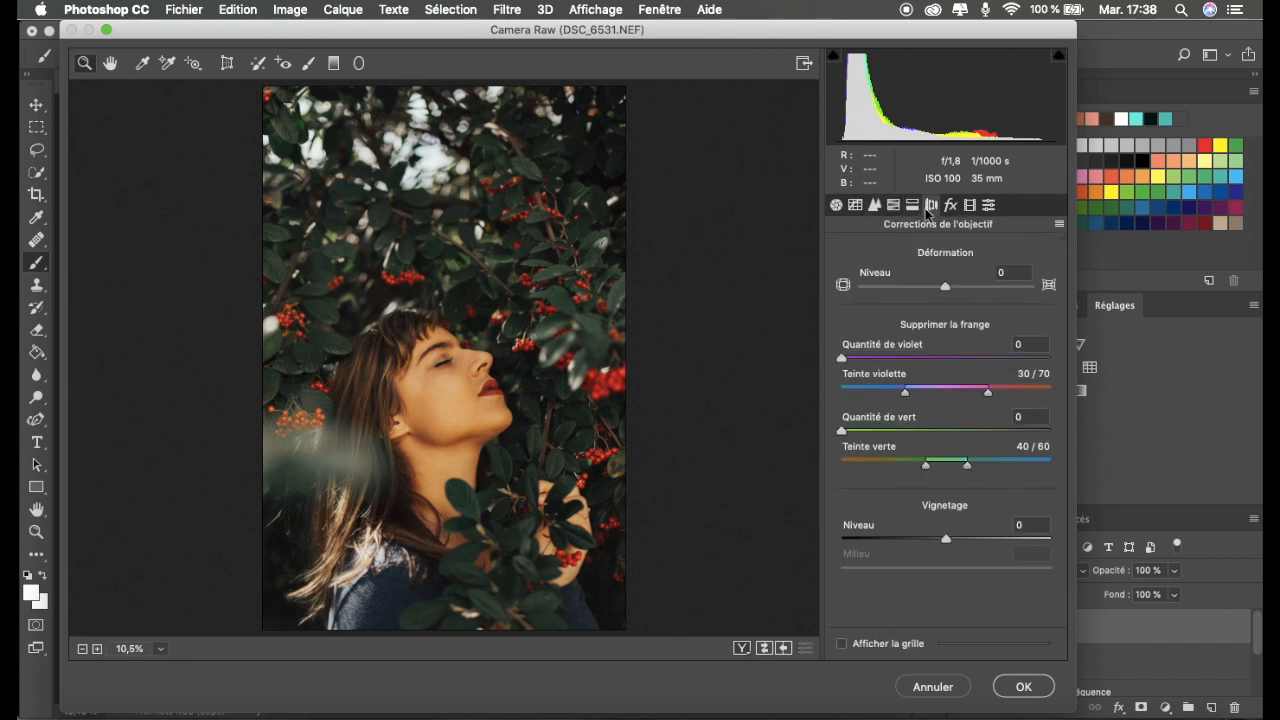
click(949, 206)
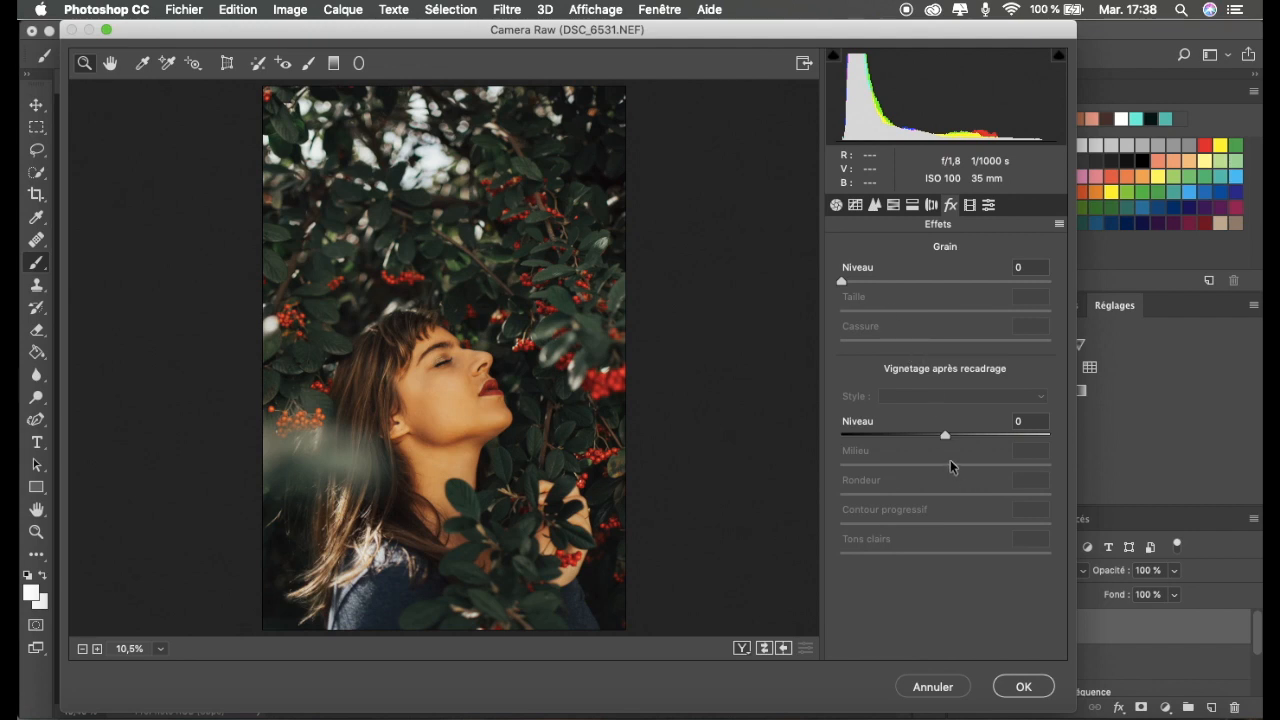
drag(947, 440, 923, 440)
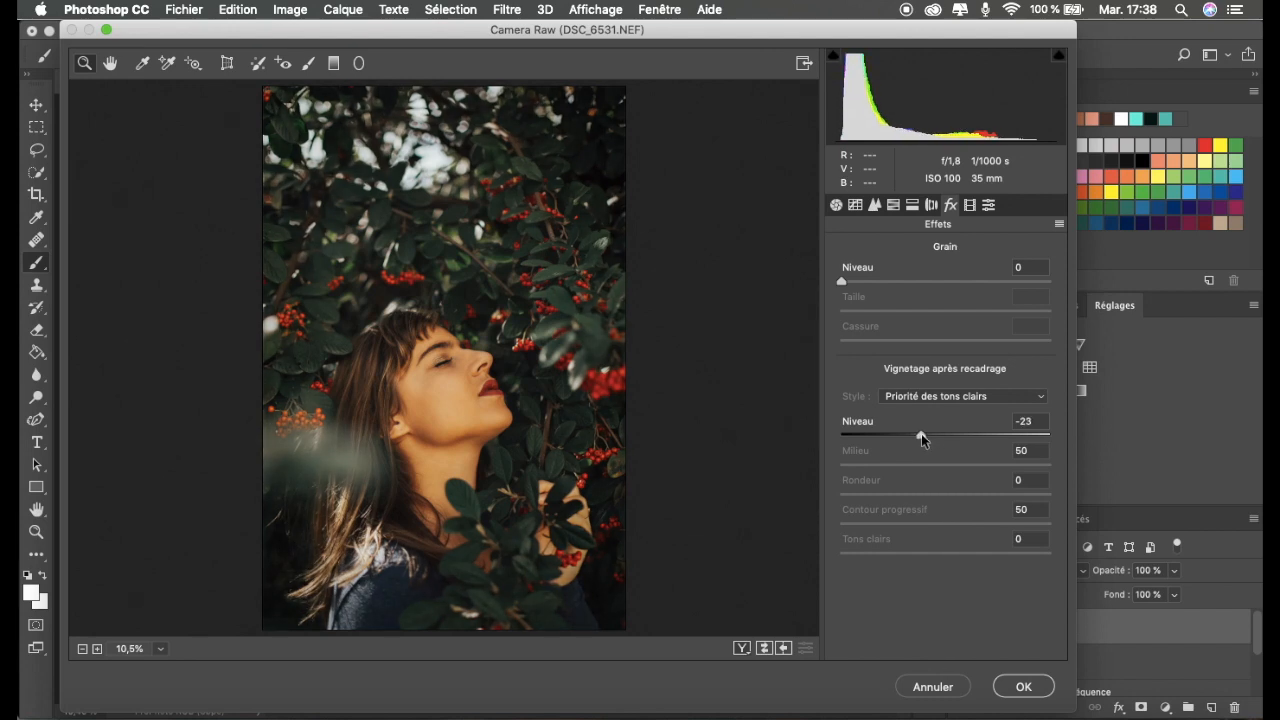
drag(927, 438, 927, 438)
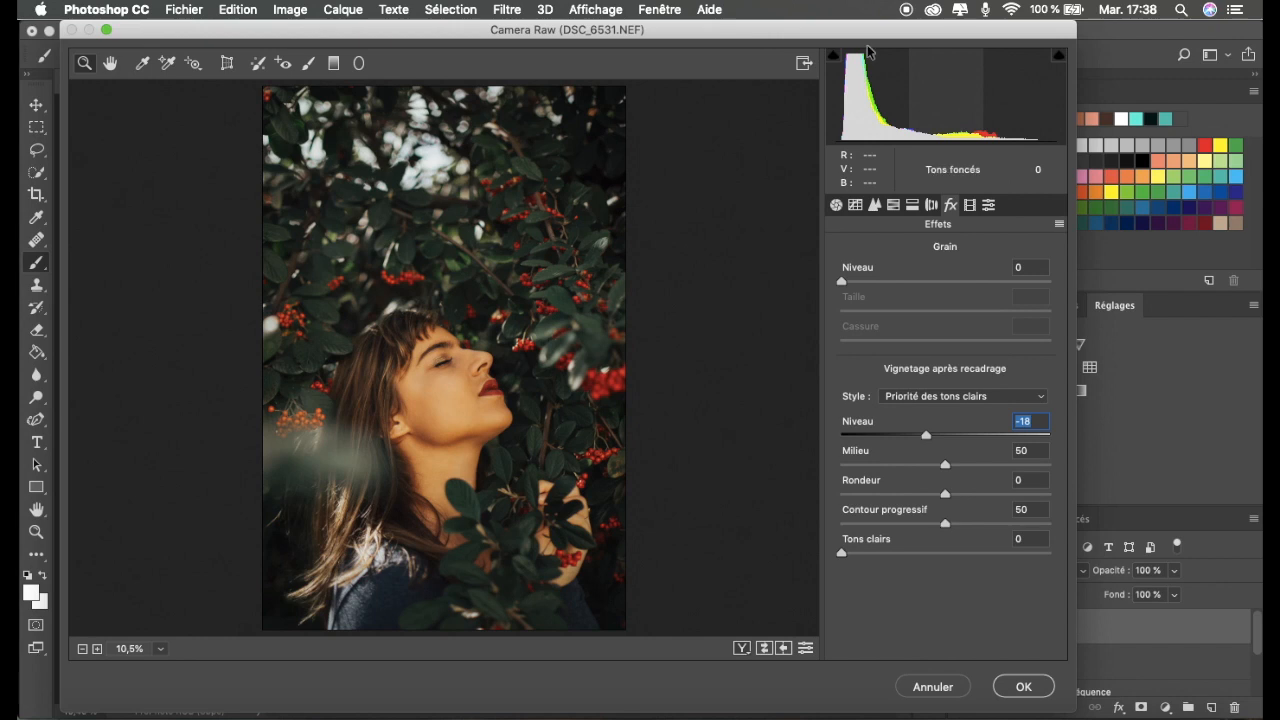
click(1036, 700)
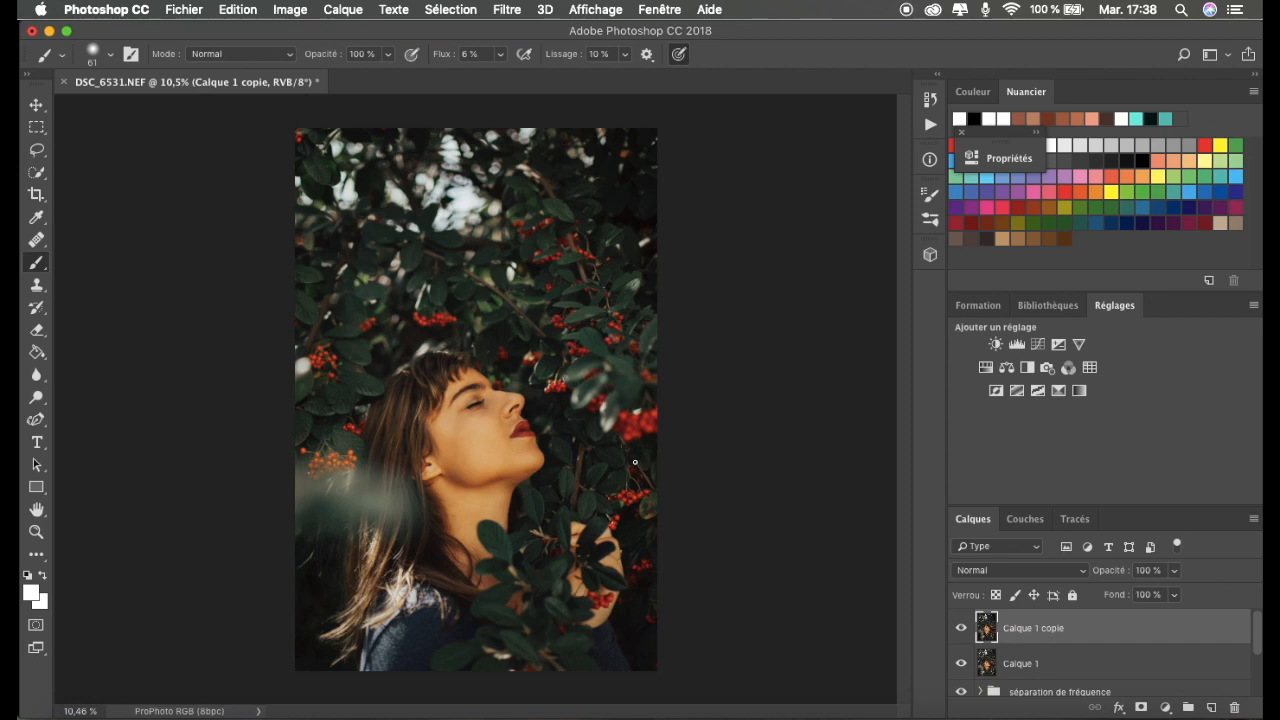
Add a white layer mask to Calque 1 copie.
scroll(630, 451, up, 3)
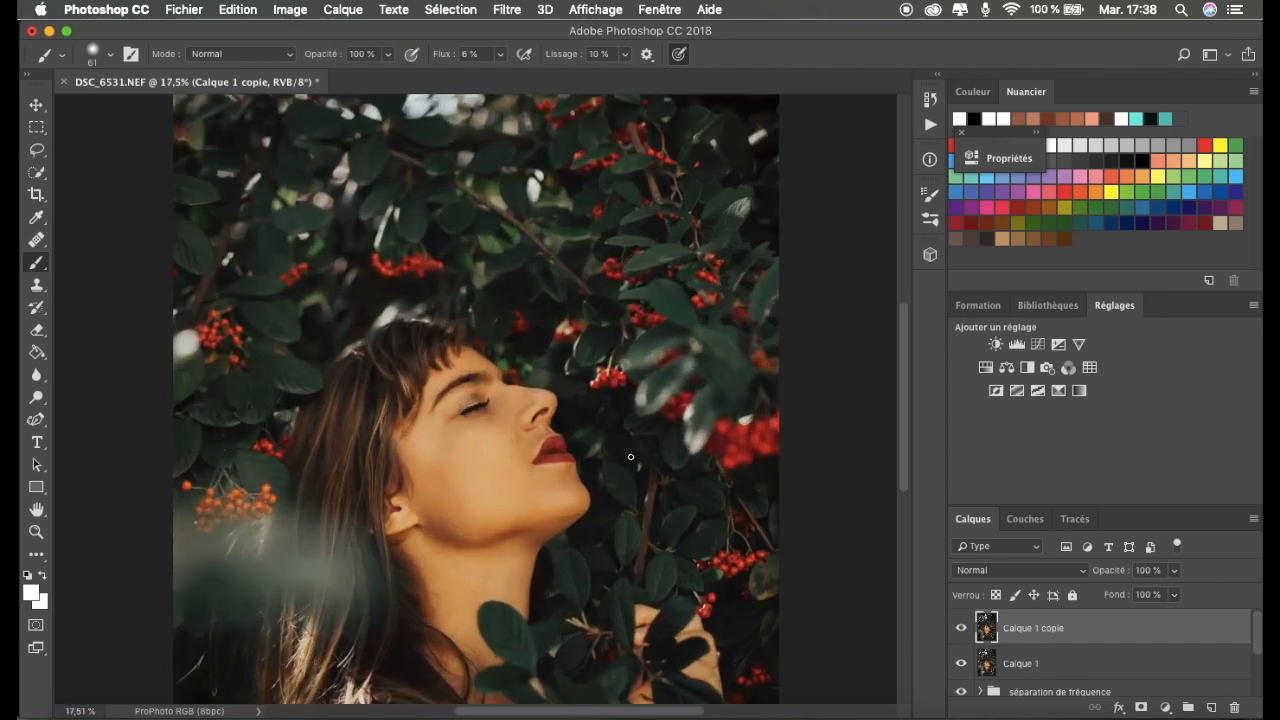
scroll(630, 457, down, 4)
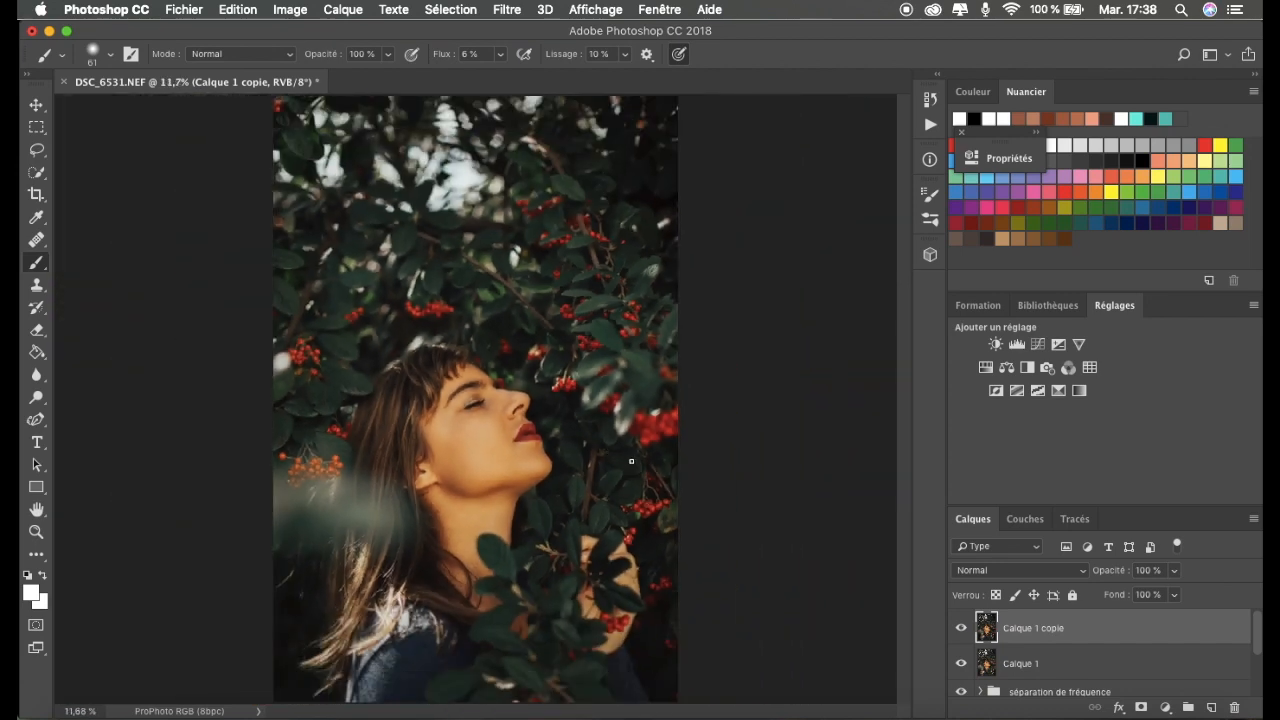
scroll(631, 461, down, 1)
scroll(631, 461, up, 2)
scroll(631, 461, down, 1)
scroll(631, 461, up, 1)
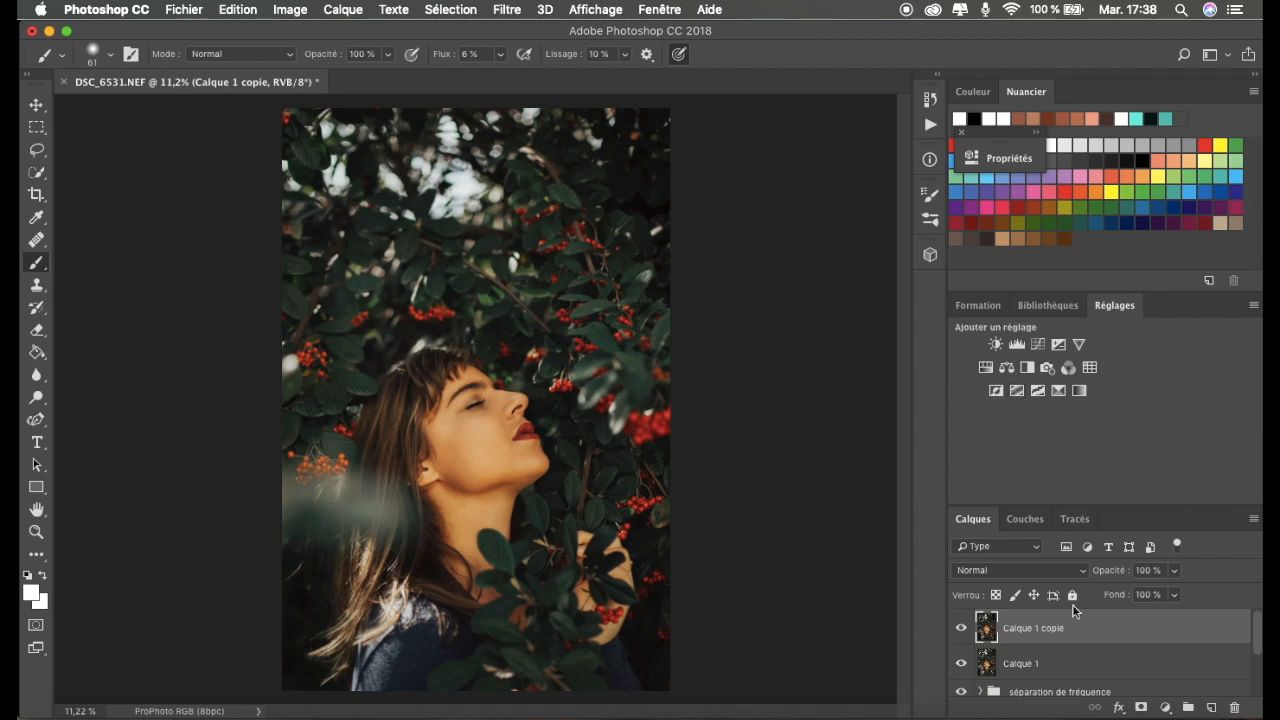
click(1140, 708)
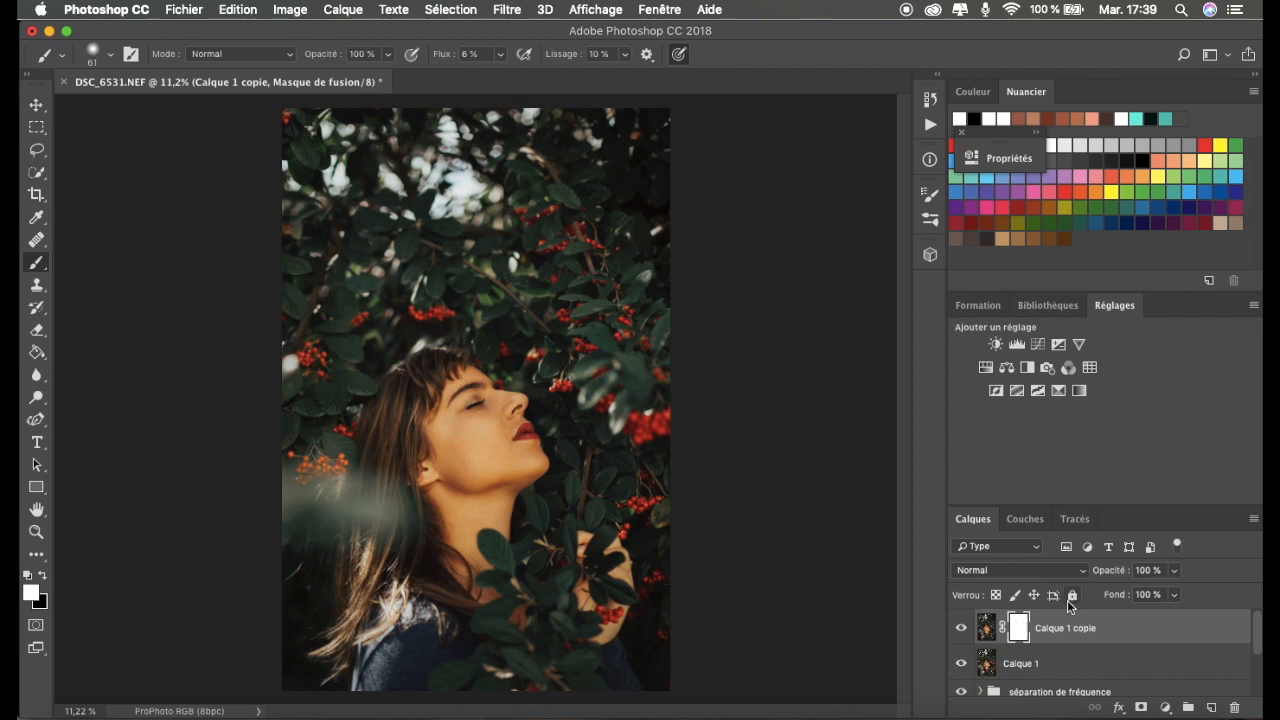
Lower the opacity of Calque 1 copie to 82 % and compare the image with and without the layer.
drag(1120, 572, 1112, 574)
click(960, 628)
click(958, 630)
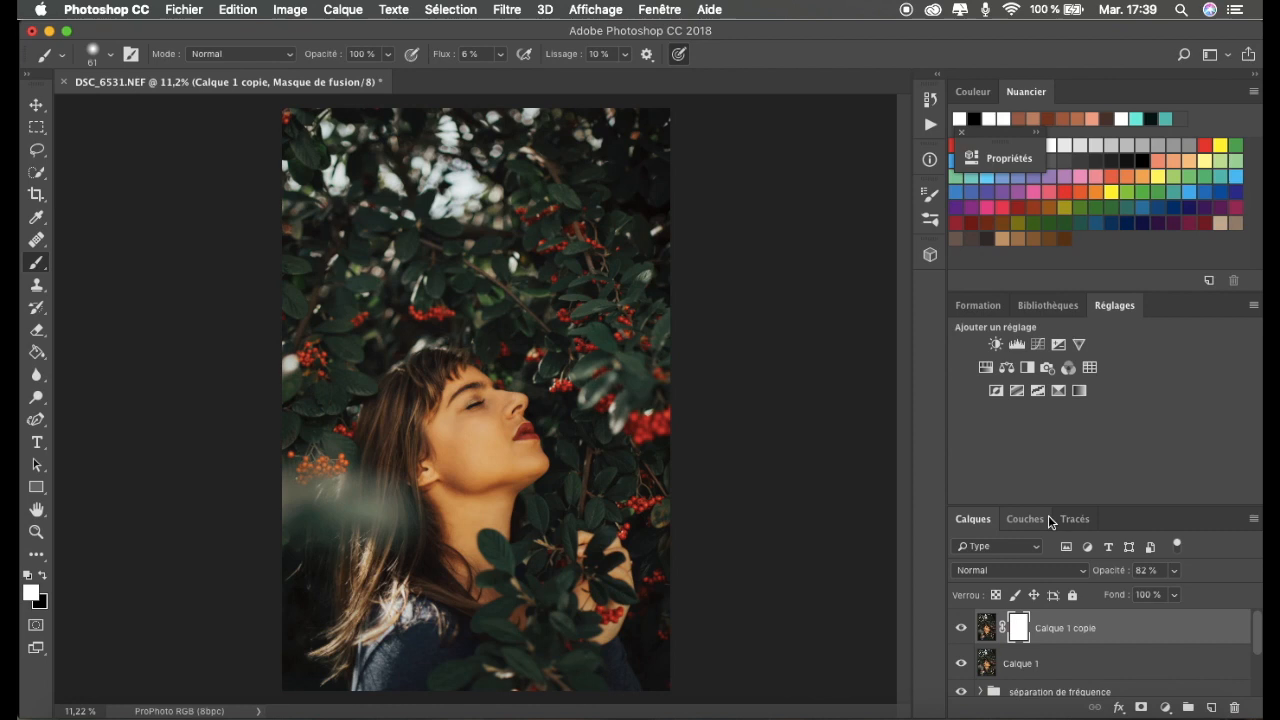
Stamp all visible layers into a new top layer and add a Vibrance adjustment layer with Vibrance +20.
key(super+alt+shift+e)
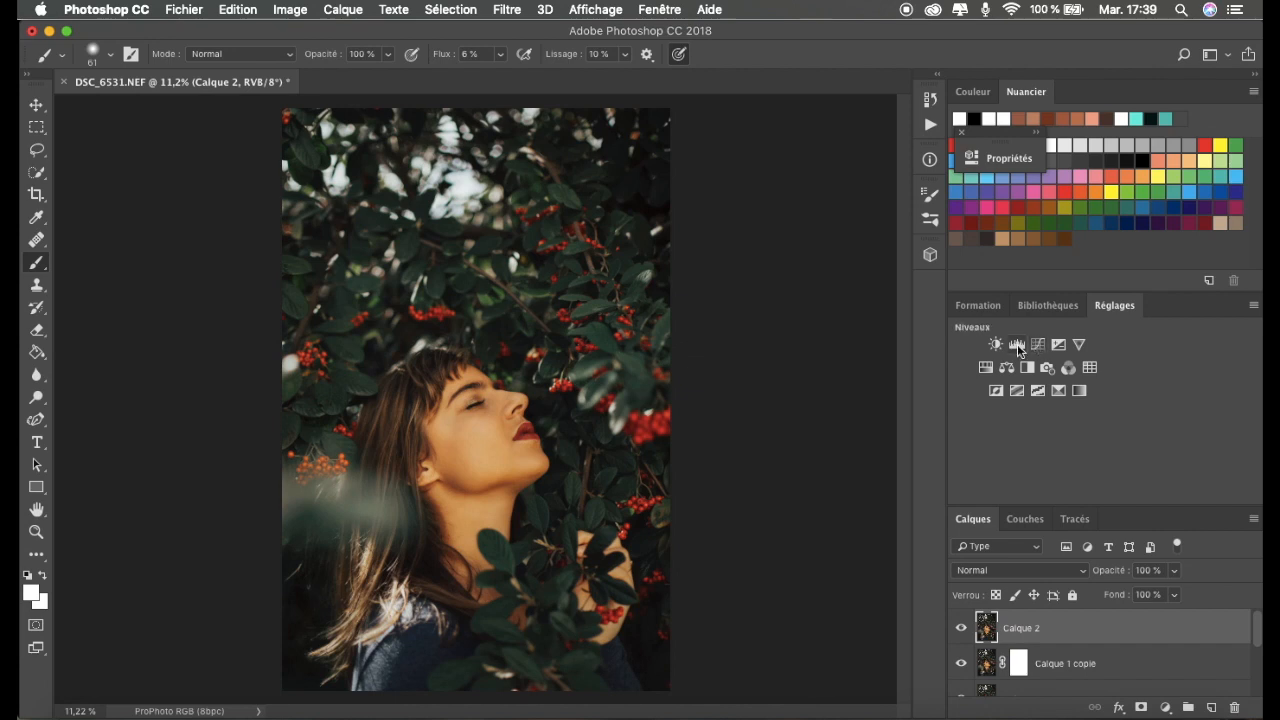
click(1080, 345)
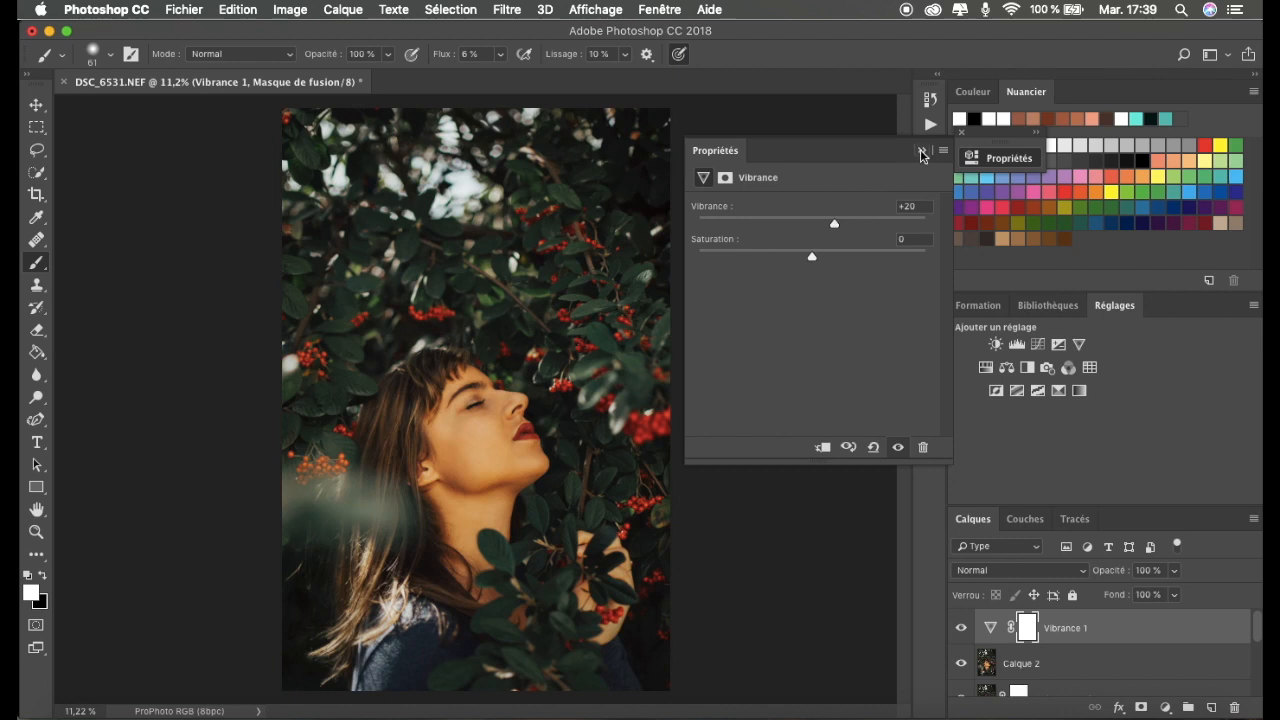
click(921, 150)
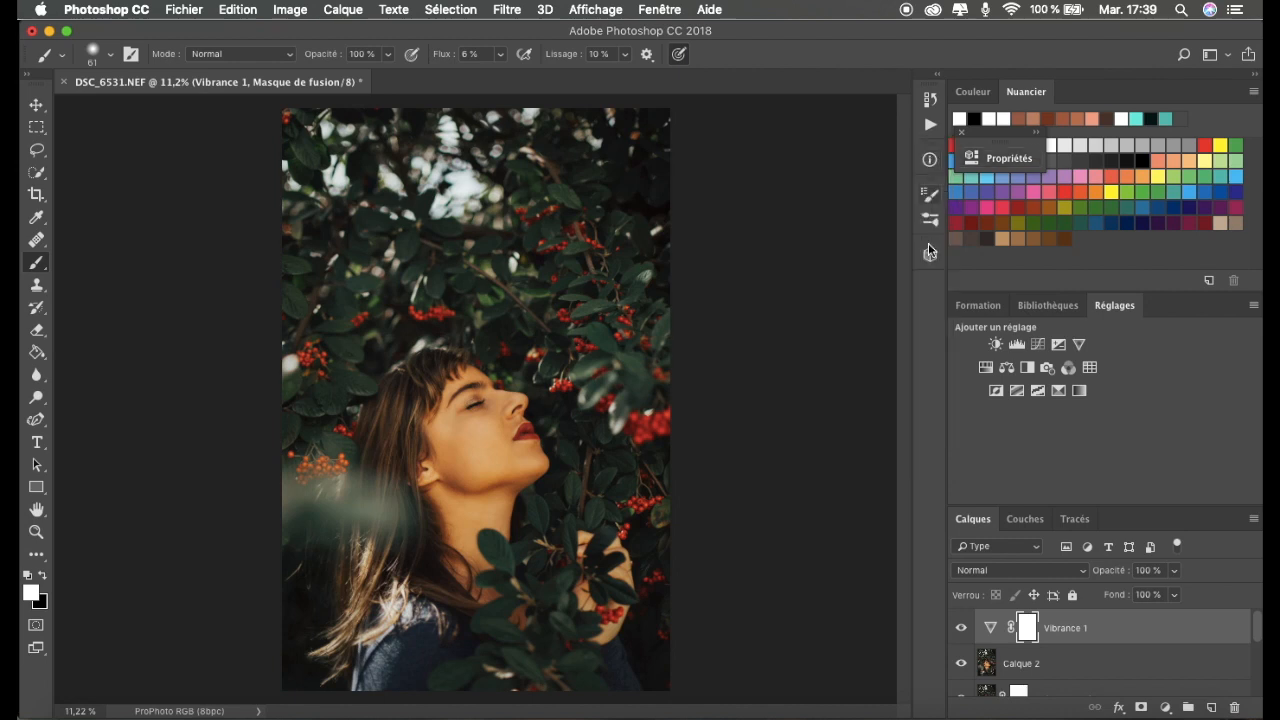
Add a Teinte/Saturation adjustment layer, sample the facial skin to target Jaunes, and slightly raise their Luminosité.
click(986, 368)
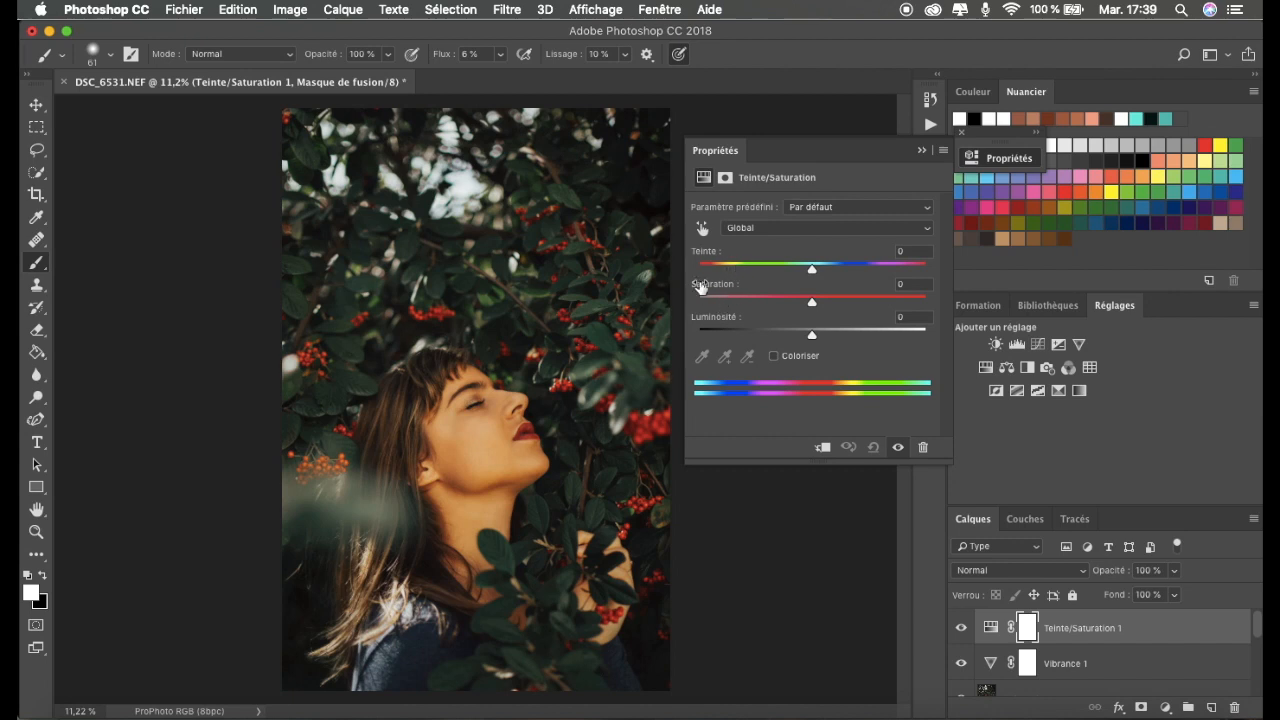
click(702, 228)
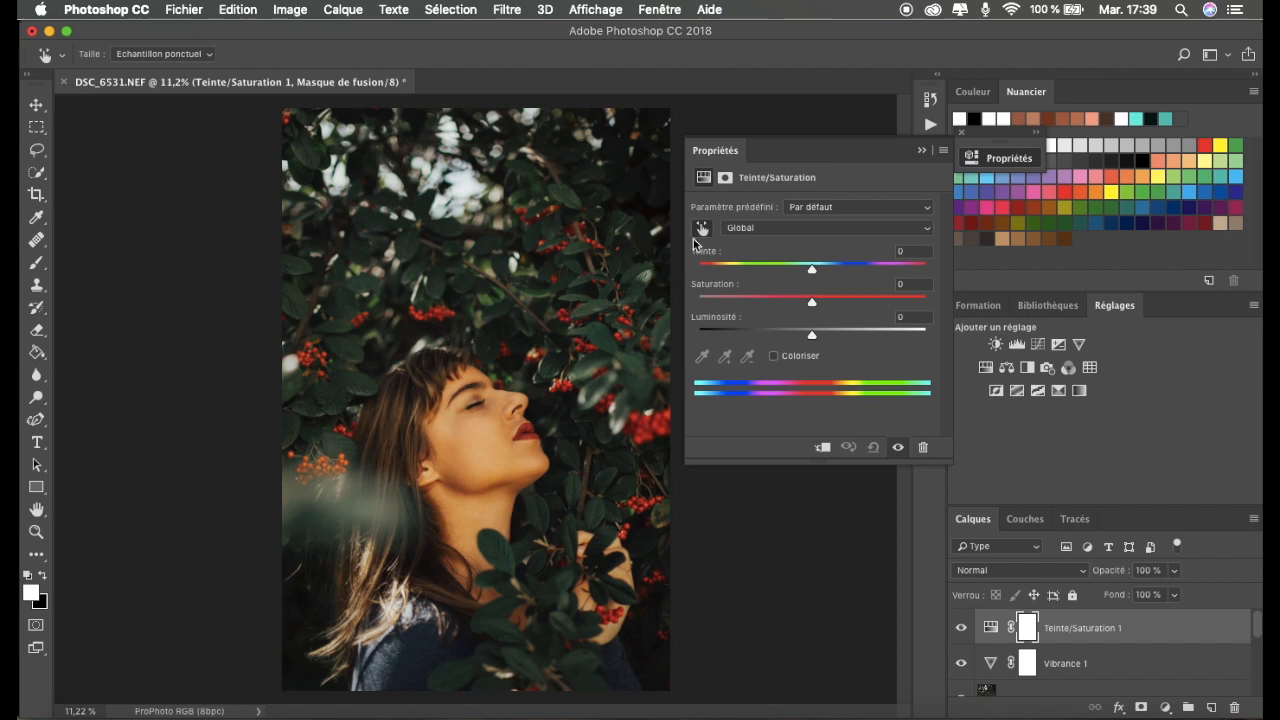
click(491, 452)
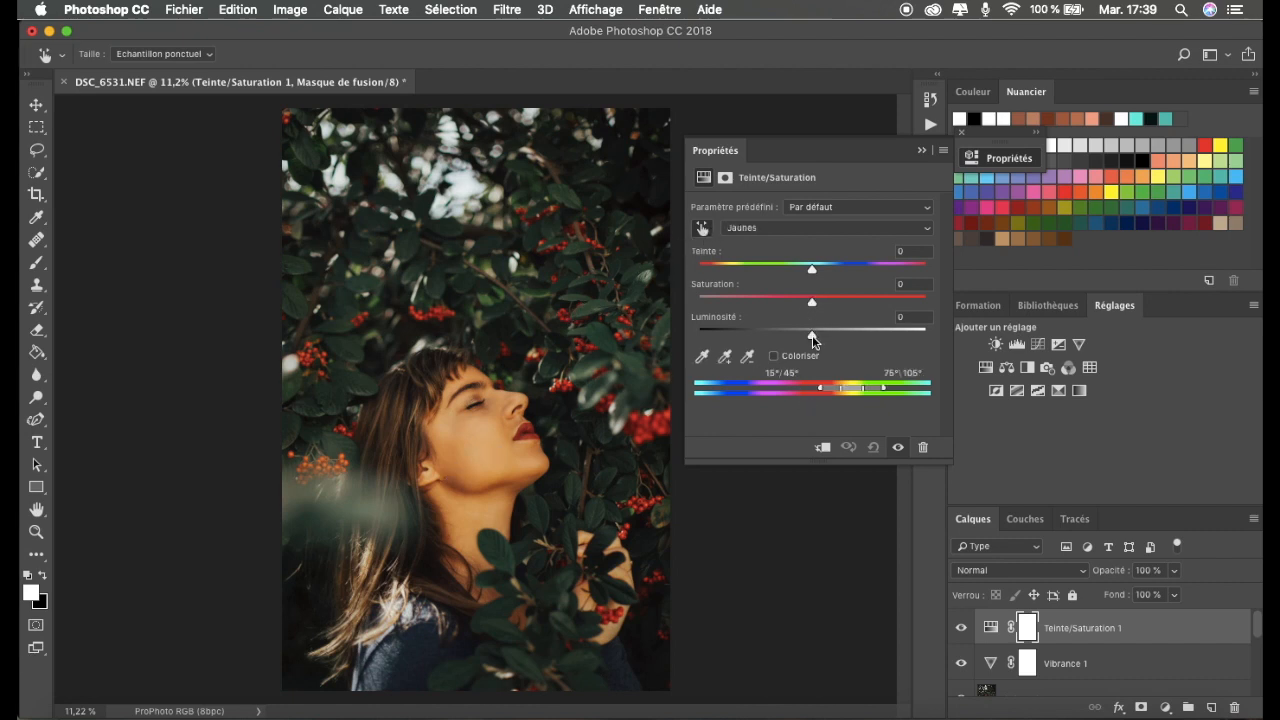
drag(812, 336, 817, 339)
drag(821, 335, 822, 337)
click(920, 156)
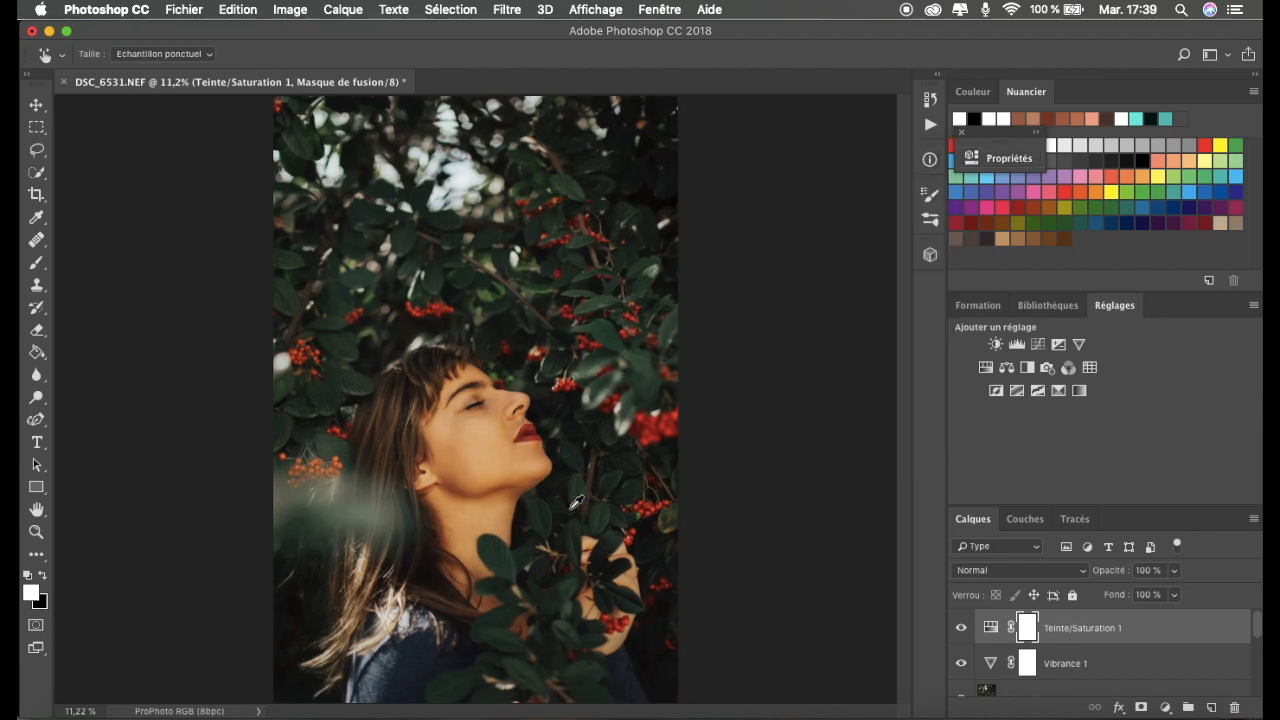
Compare the whole retouched portrait with the original by showing only the Arrière-plan layer and restoring the others.
scroll(585, 492, up, 5)
scroll(585, 492, down, 5)
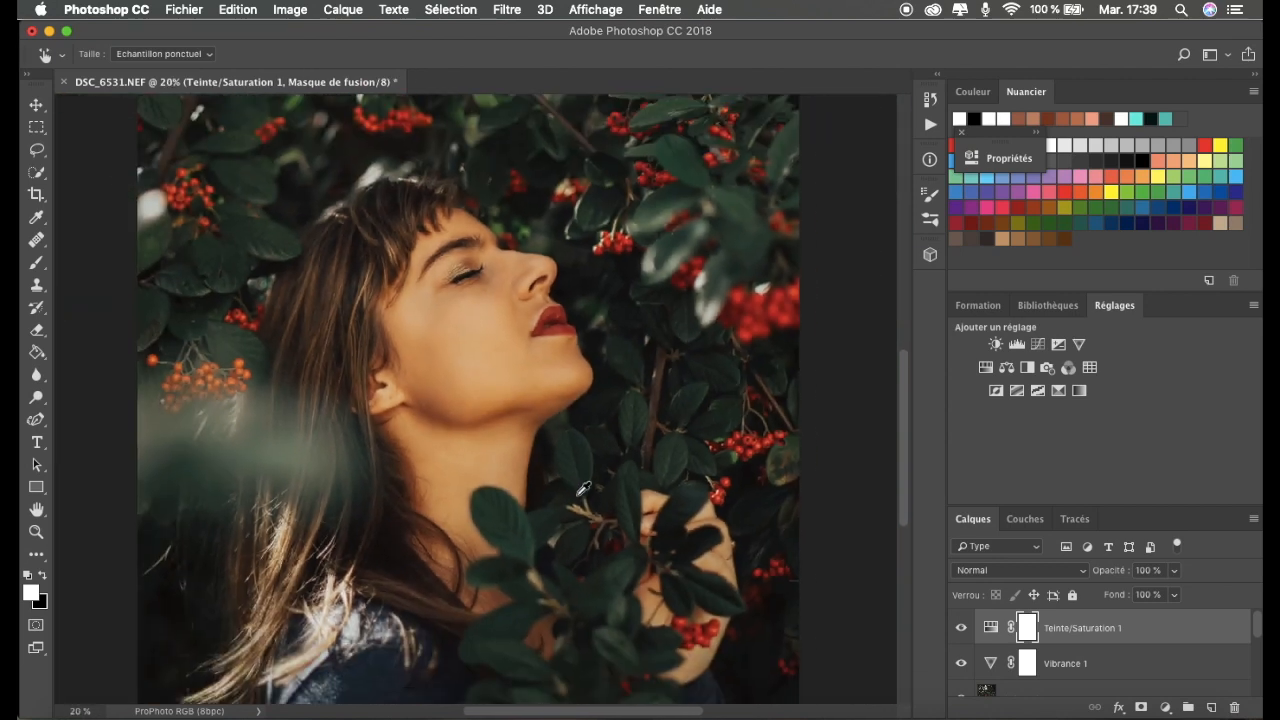
scroll(585, 492, down, 1)
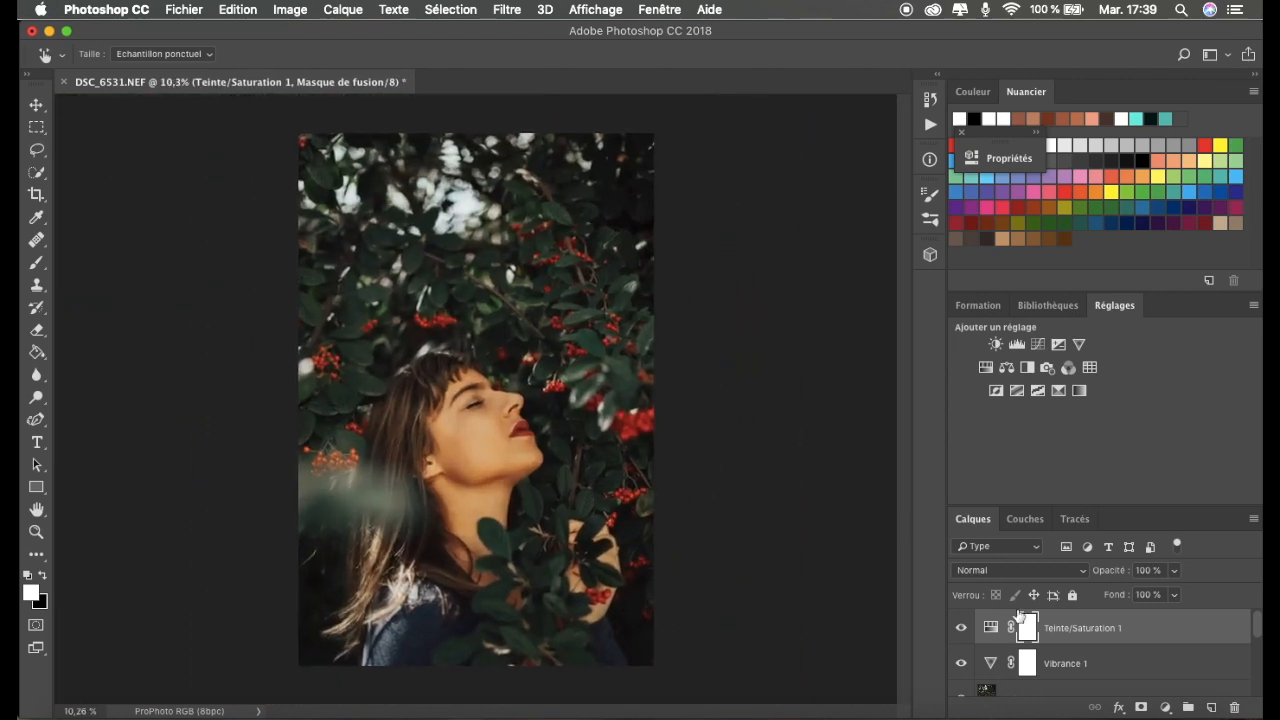
scroll(1081, 684, down, 3)
click(961, 680)
click(961, 680)
click(961, 680)
click(961, 680)
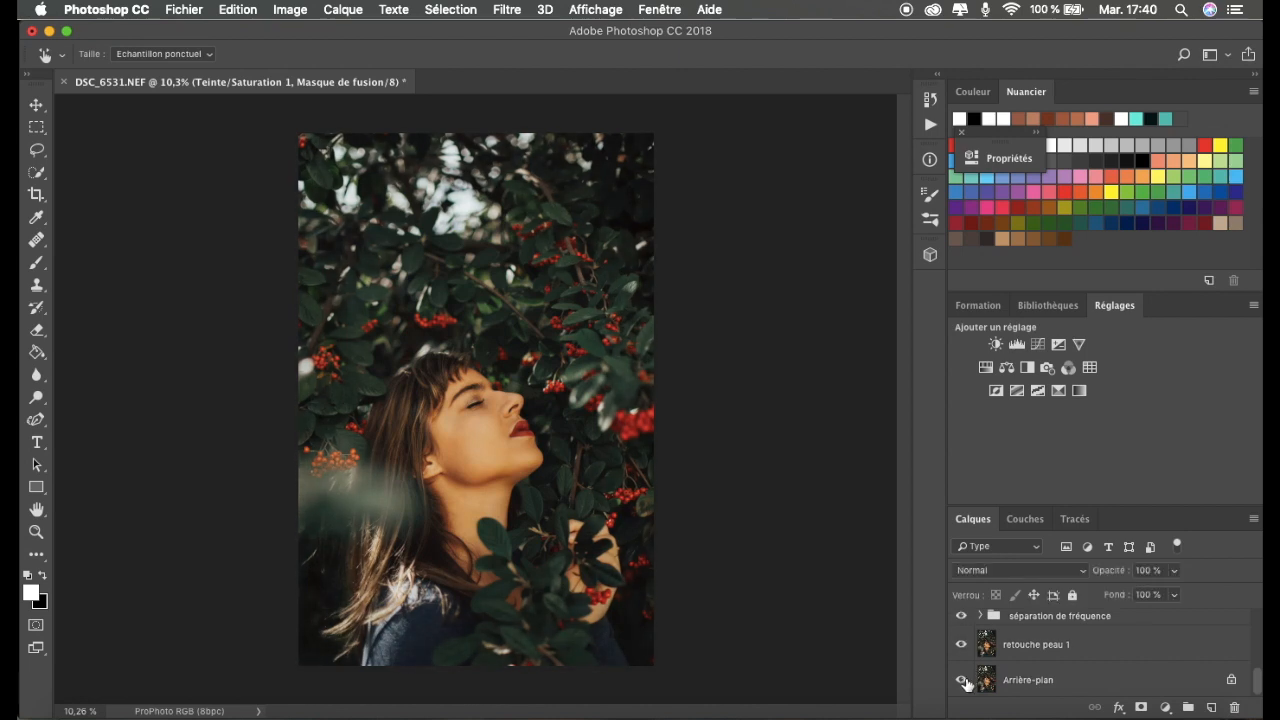
scroll(1018, 680, up, 2)
scroll(1020, 683, down, 2)
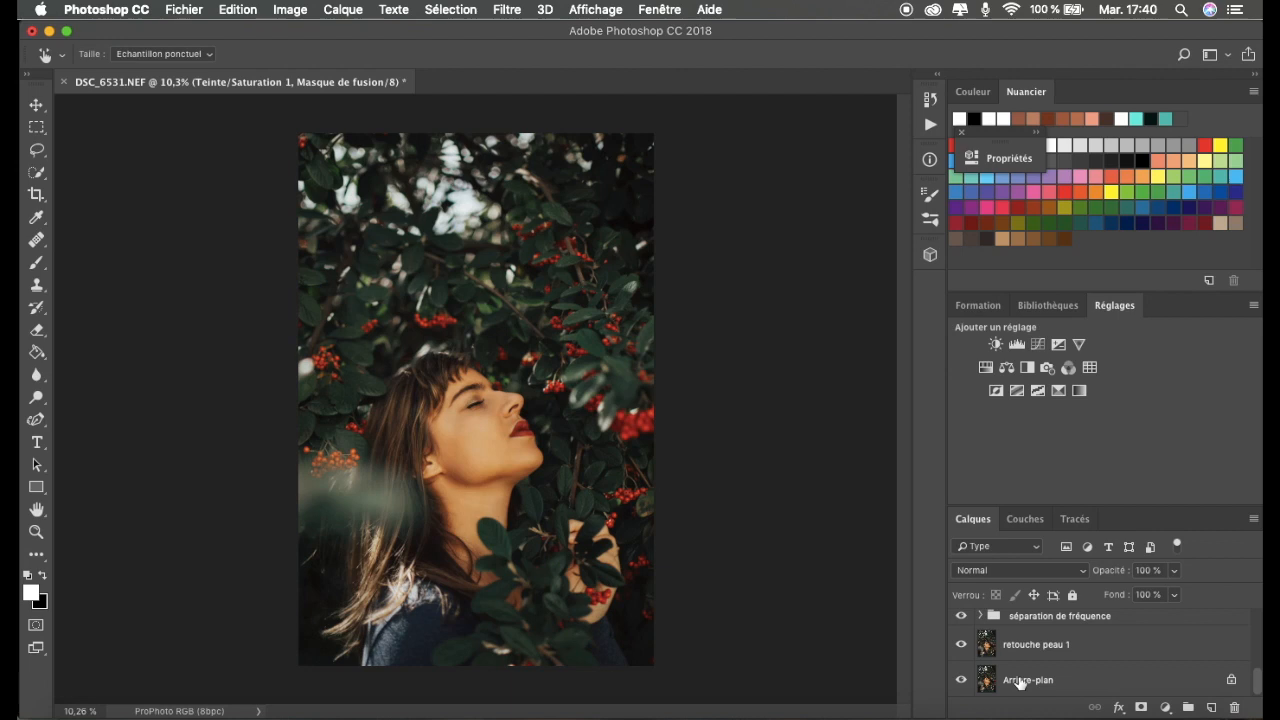
alt+click(961, 684)
alt+click(961, 684)
alt+click(961, 684)
alt+click(961, 684)
Compare the face's skin close up before and after retouching by isolating the Arrière-plan layer and restoring the others.
scroll(643, 613, up, 4)
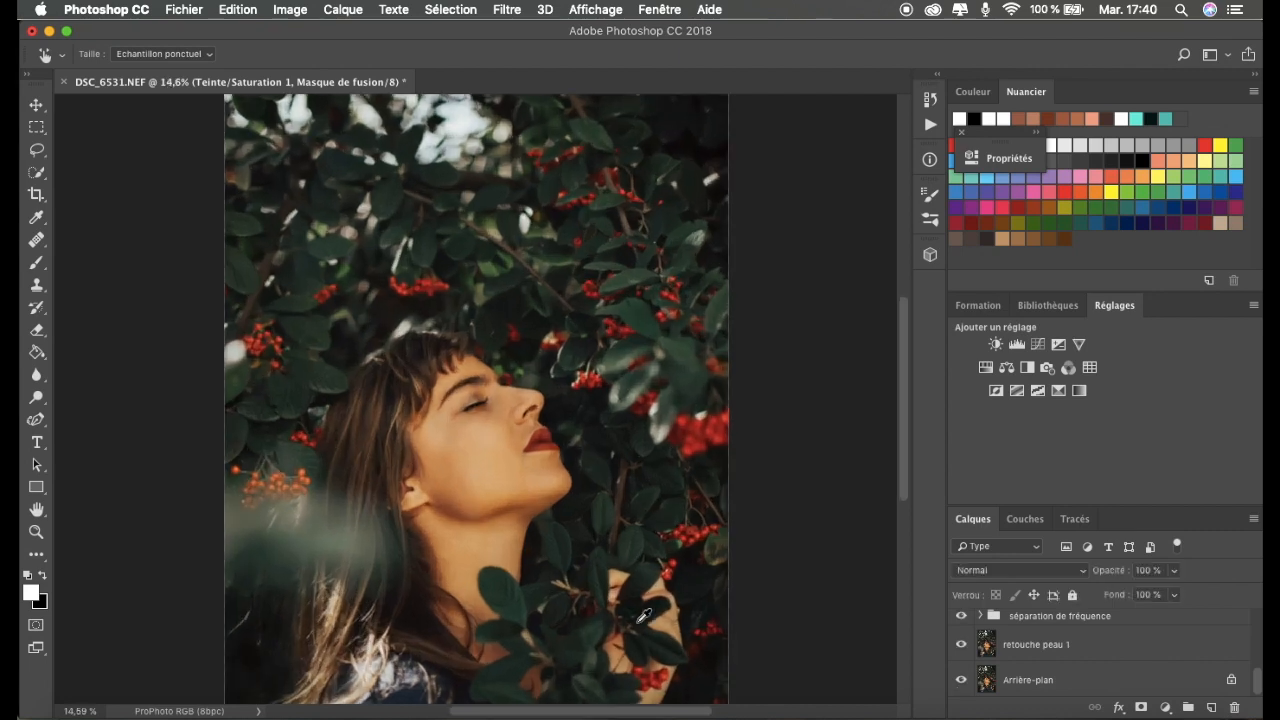
scroll(643, 613, up, 6)
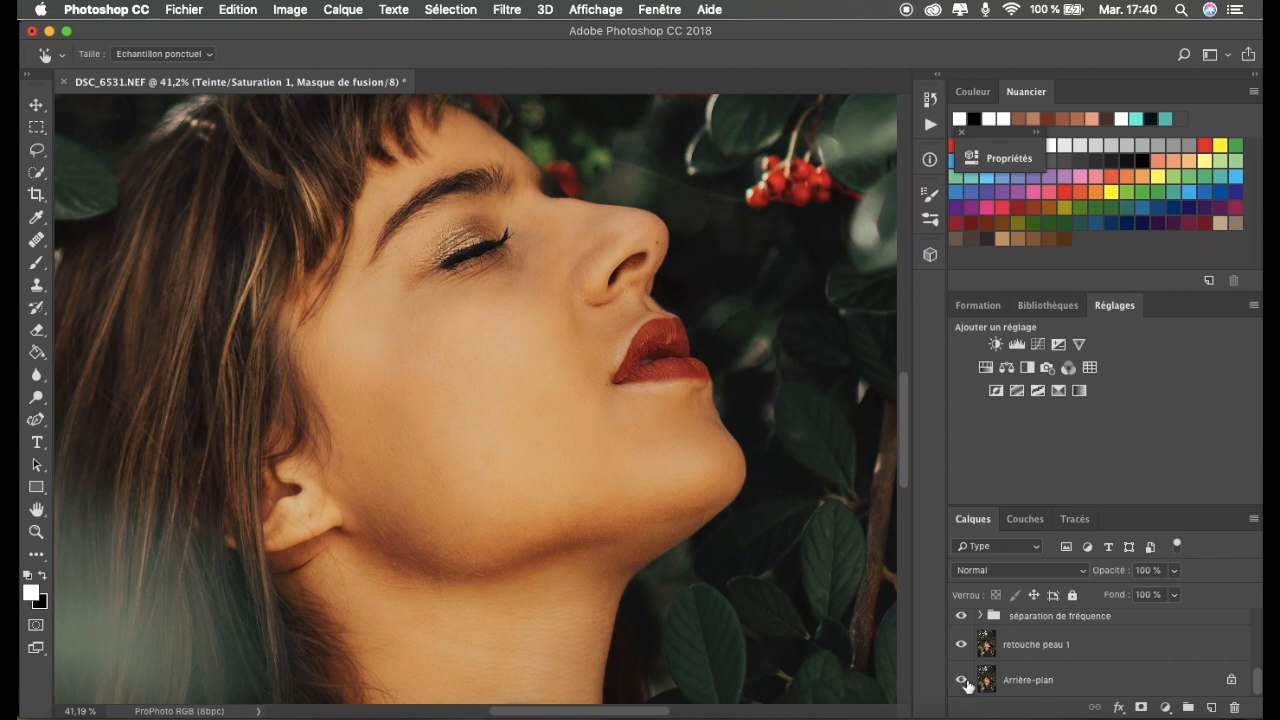
alt+click(966, 684)
alt+click(965, 684)
alt+click(966, 684)
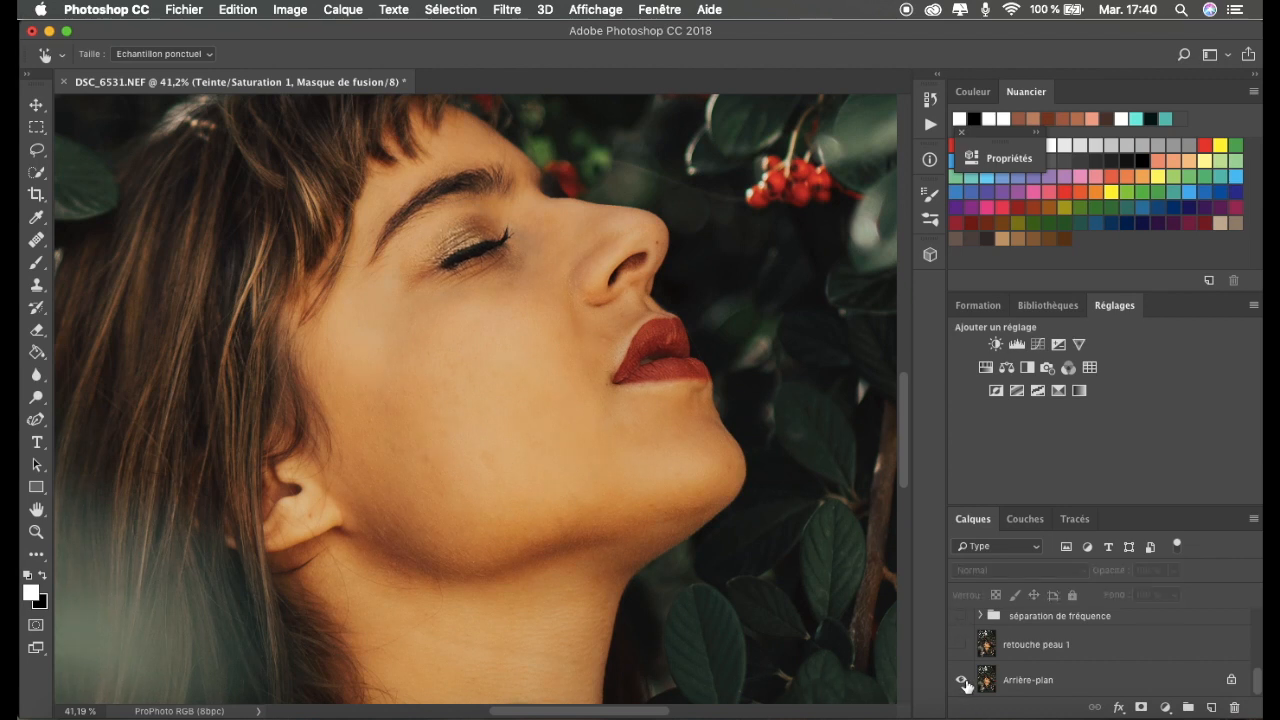
alt+click(966, 684)
alt+click(966, 684)
alt+click(966, 684)
Examine the finished portrait as a whole and close up around the face and hair.
key(super+0)
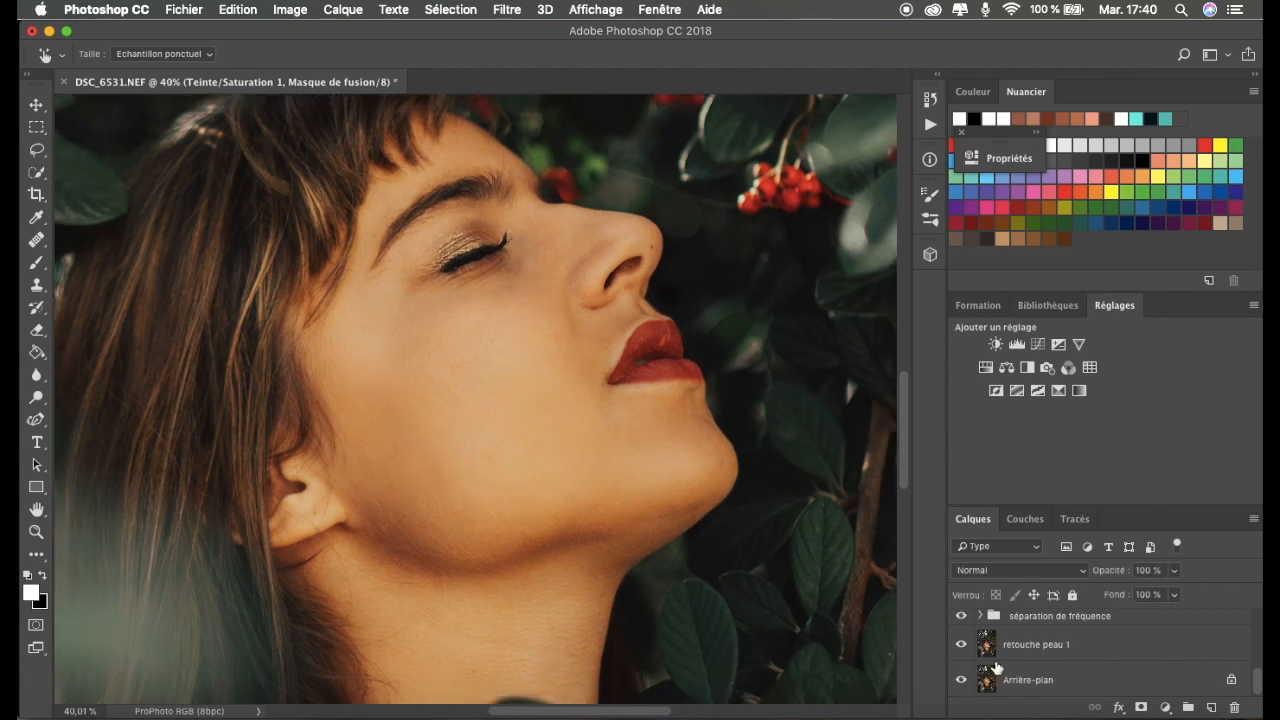
scroll(1003, 650, up, 3)
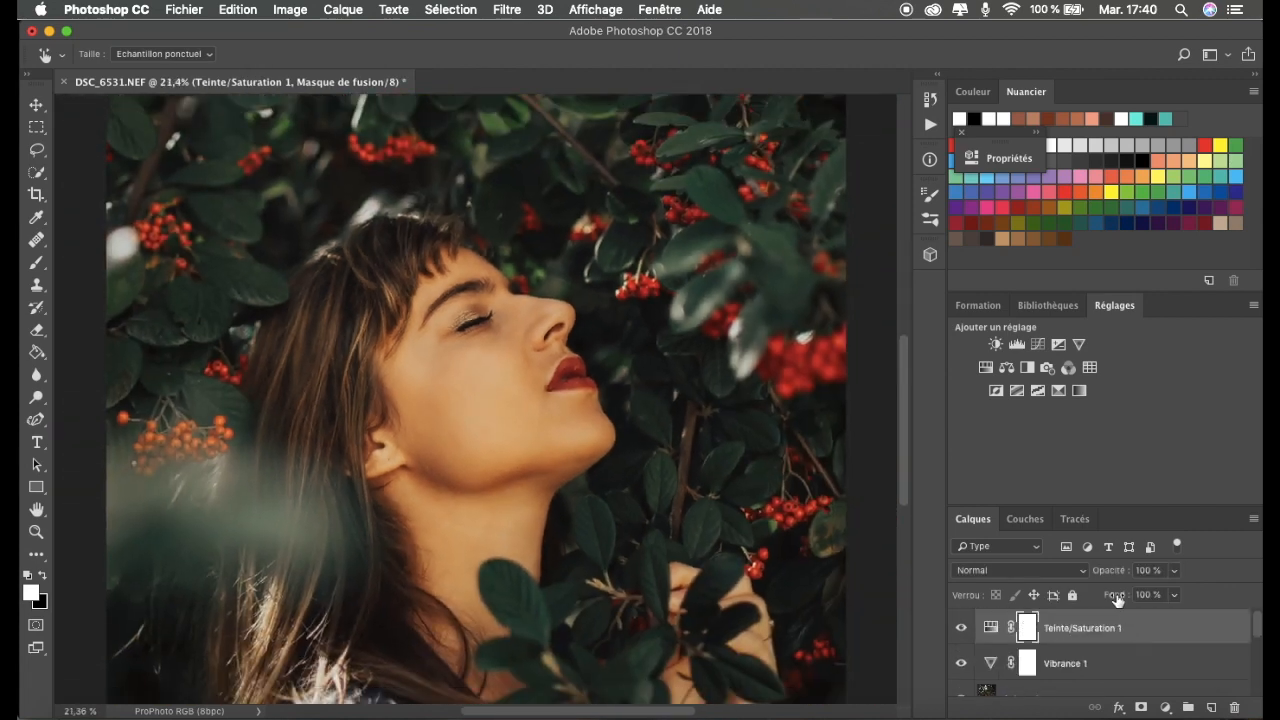
scroll(304, 325, up, 1)
scroll(338, 343, down, 2)
scroll(338, 343, down, 3)
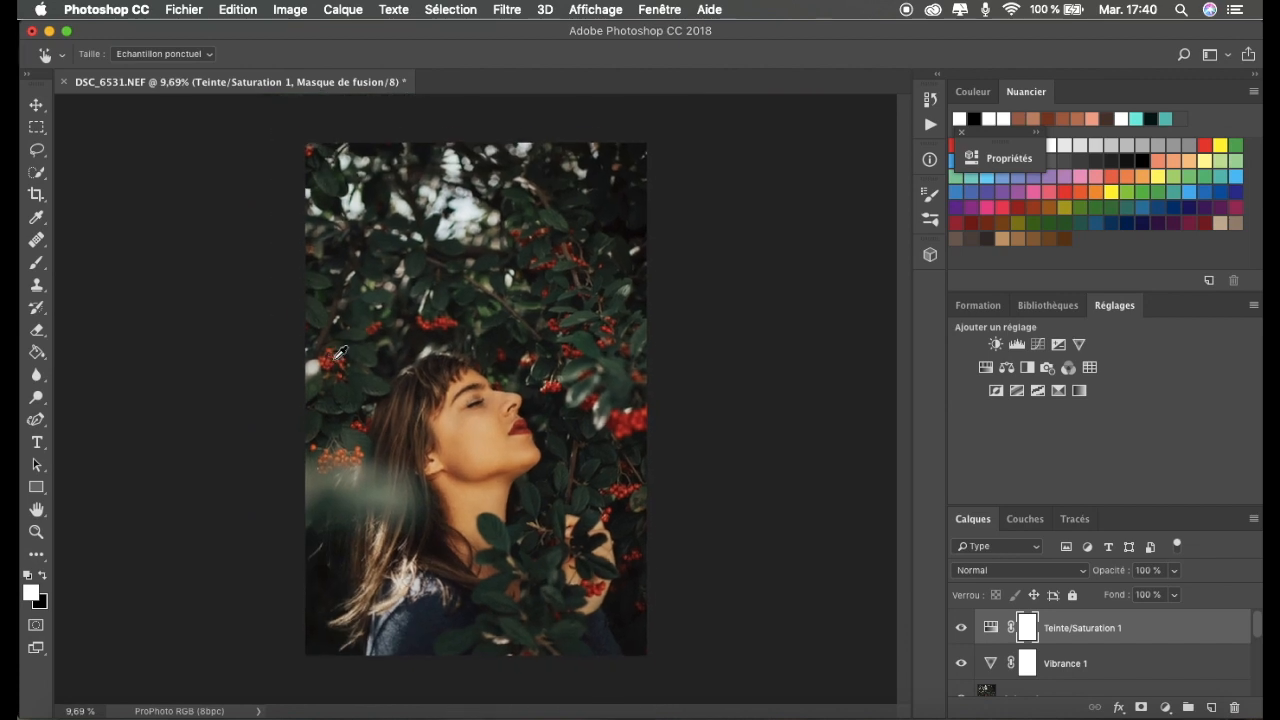
scroll(339, 348, up, 2)
scroll(340, 355, down, 1)
scroll(340, 355, up, 5)
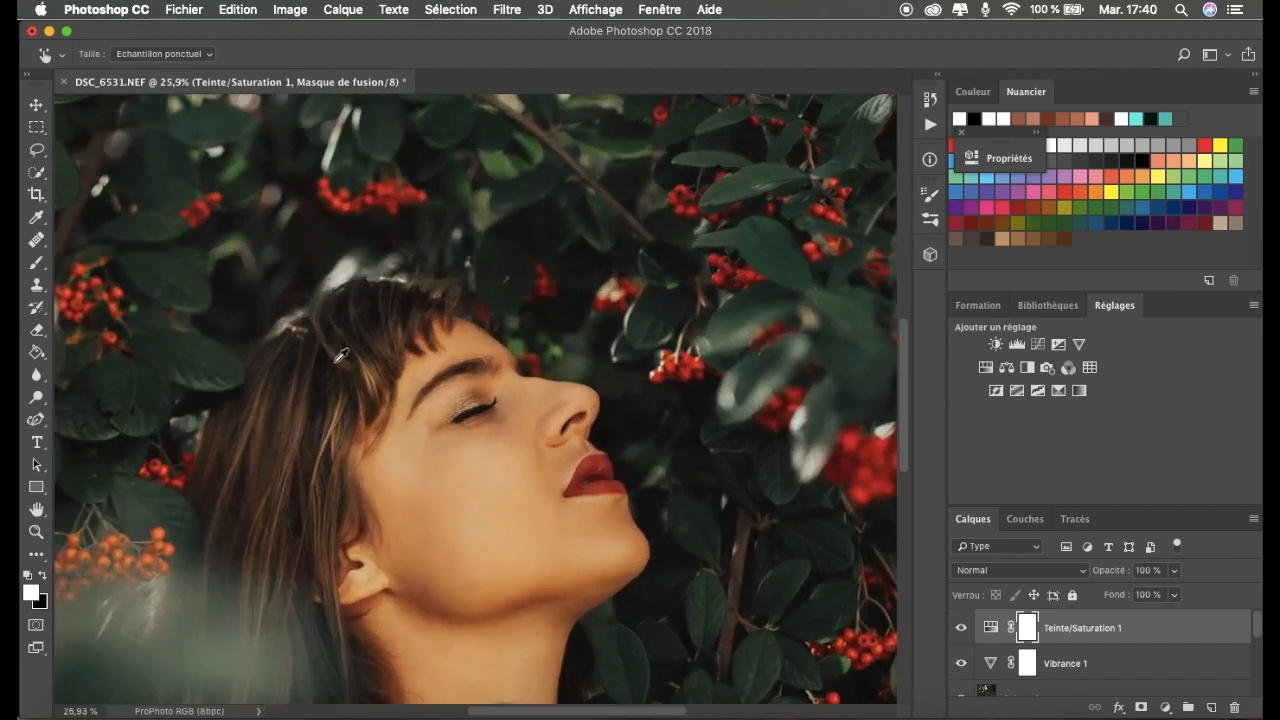